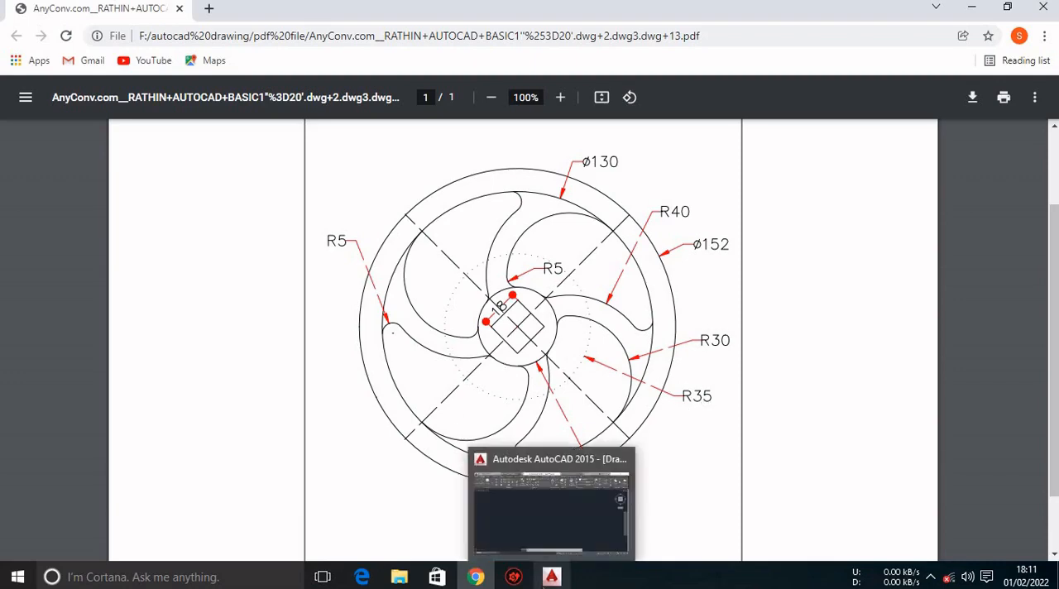
Switch to AutoCAD and draw a circle with a diameter of 38 in the empty drawing area.
click(551, 577)
text(c)
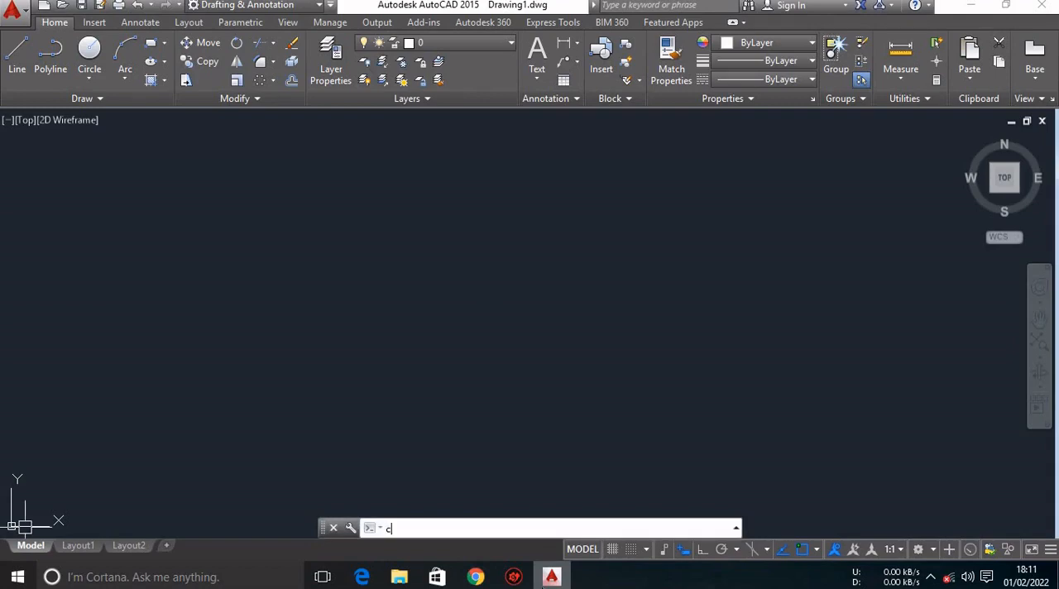
key(Return)
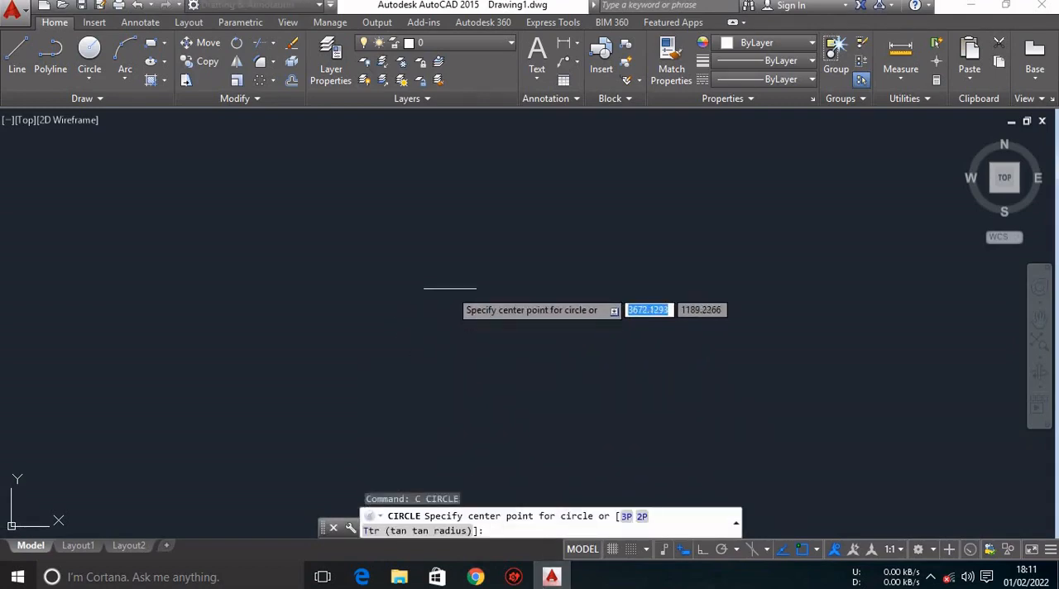
click(444, 278)
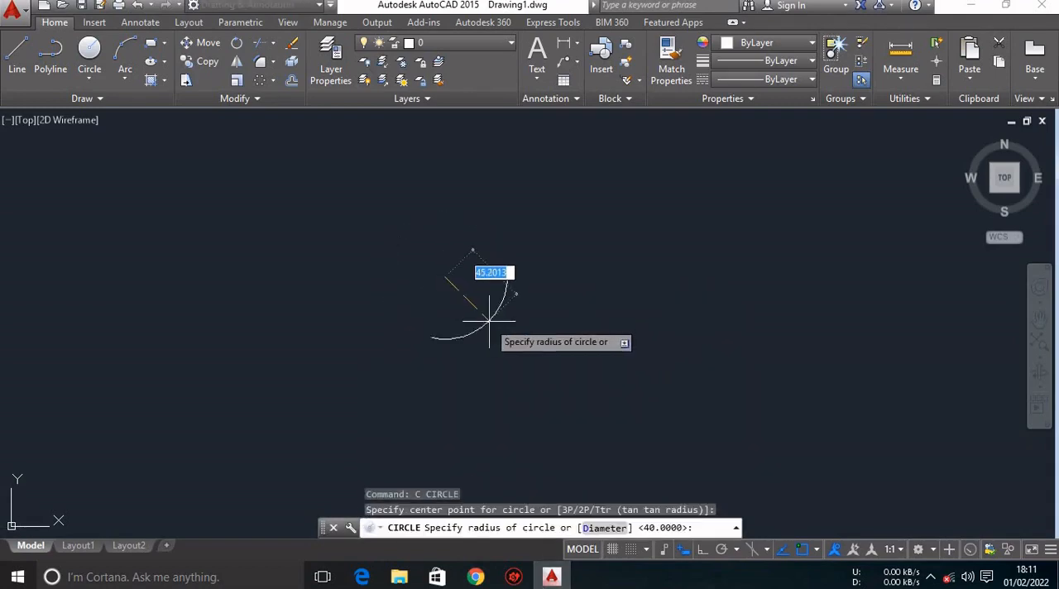
text(d)
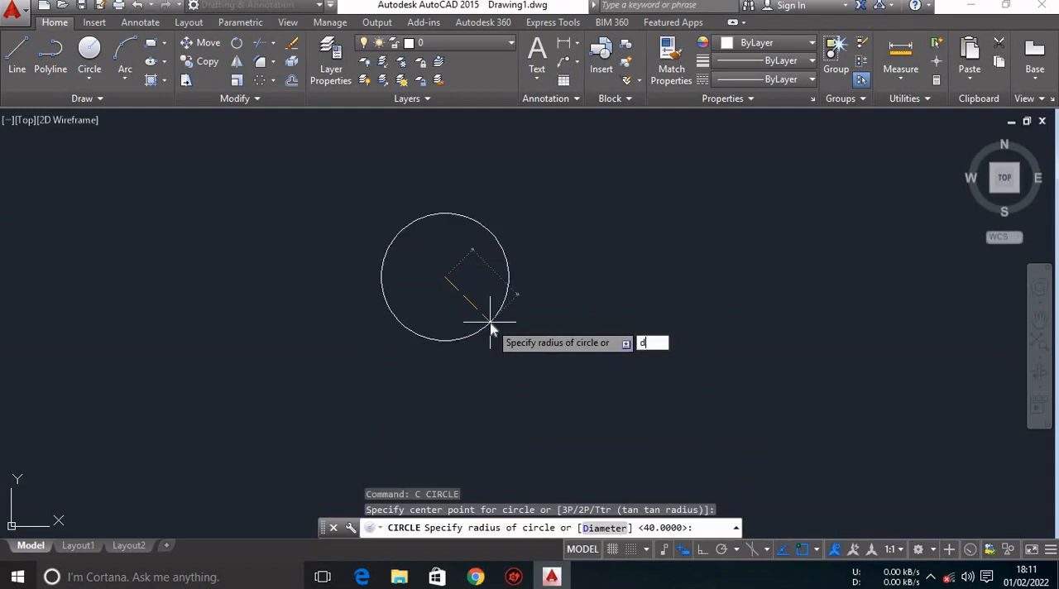
key(Return)
text(38)
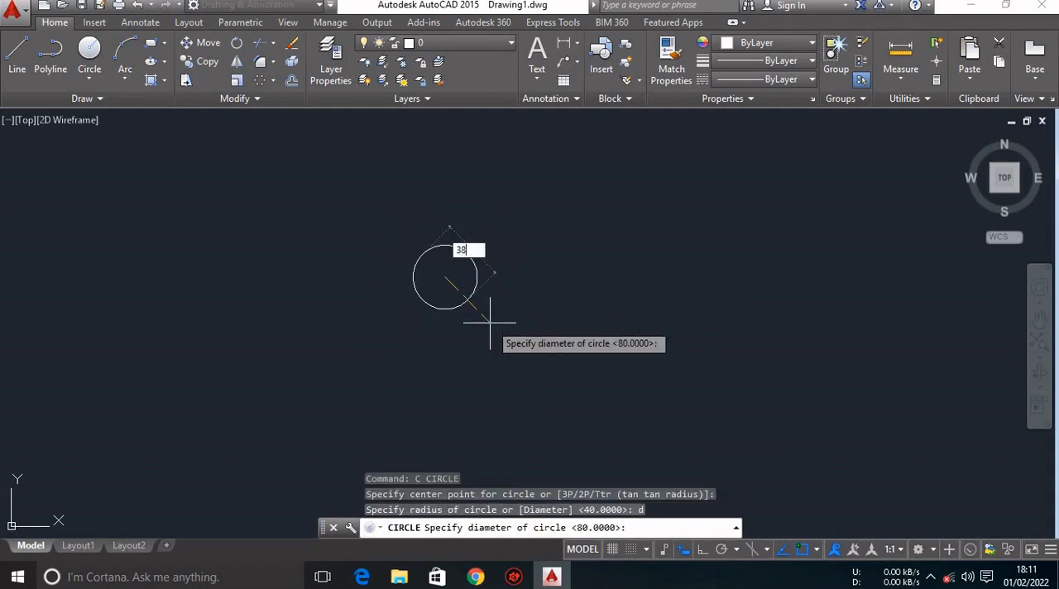
key(Return)
Draw a circle with a radius of 35 from the same centre as the 38 diameter circle.
scroll(476, 275, up, 5)
mouse_move(471, 274)
middle_down()
mouse_move(454, 267)
mouse_move(579, 292)
middle_up()
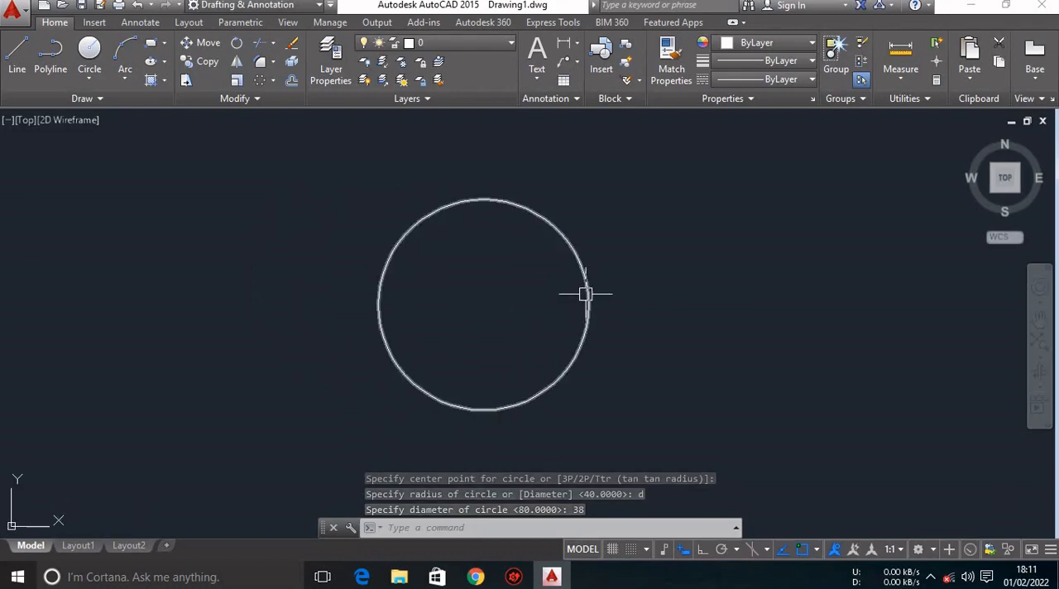
key(Return)
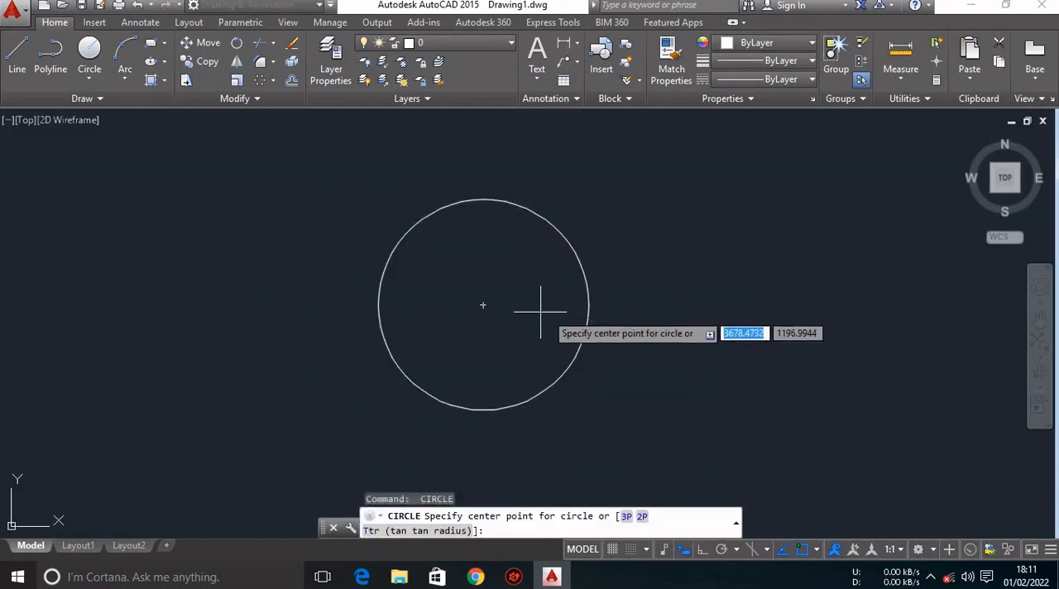
click(484, 303)
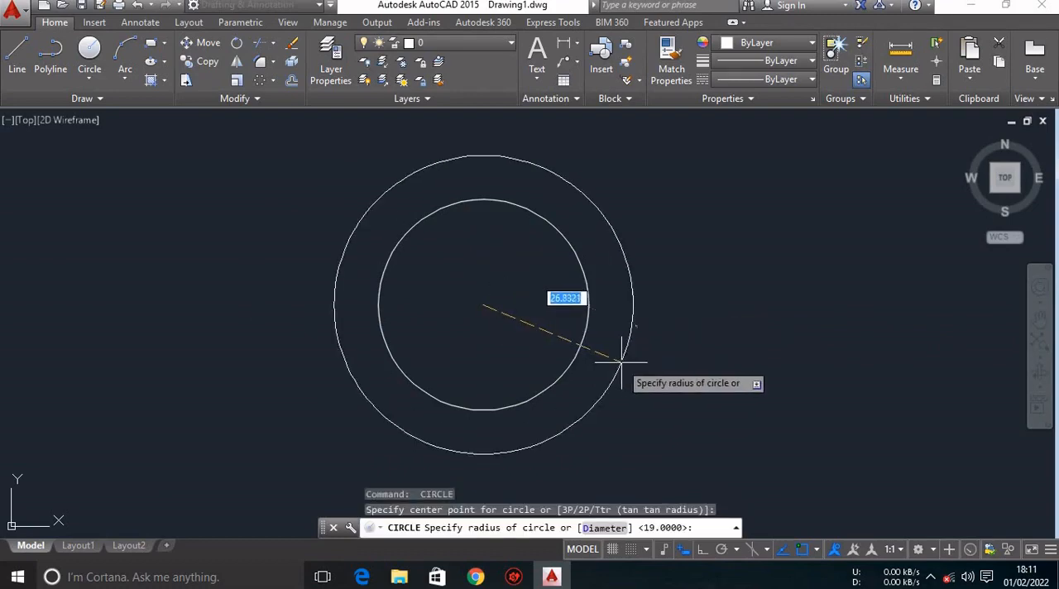
text(35)
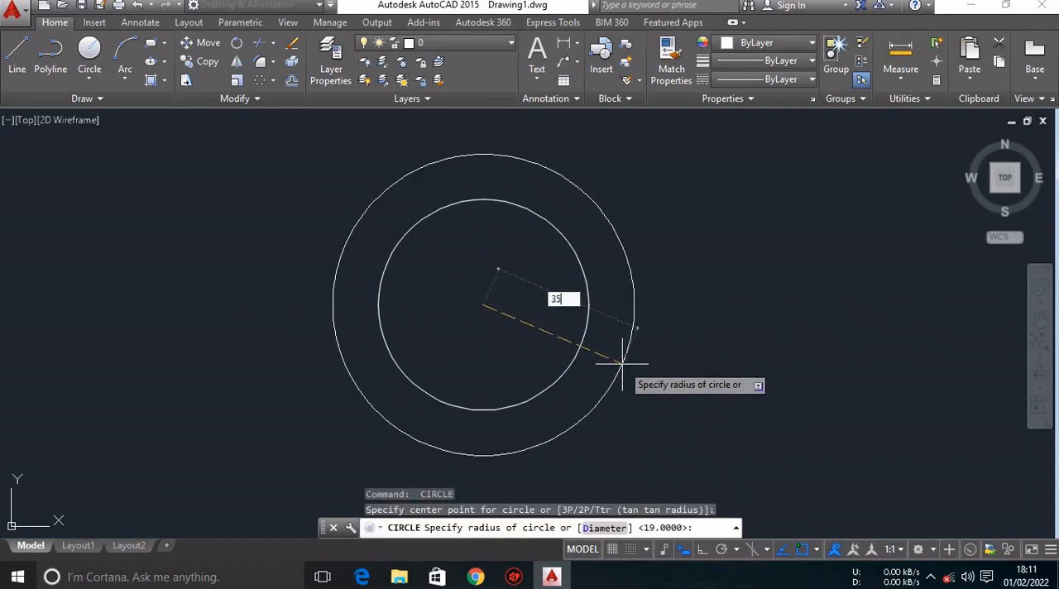
key(Return)
Check the outer circle diameters in the reference PDF in Chrome and return to the AutoCAD drawing.
scroll(616, 366, up, 4)
scroll(616, 366, down, 10)
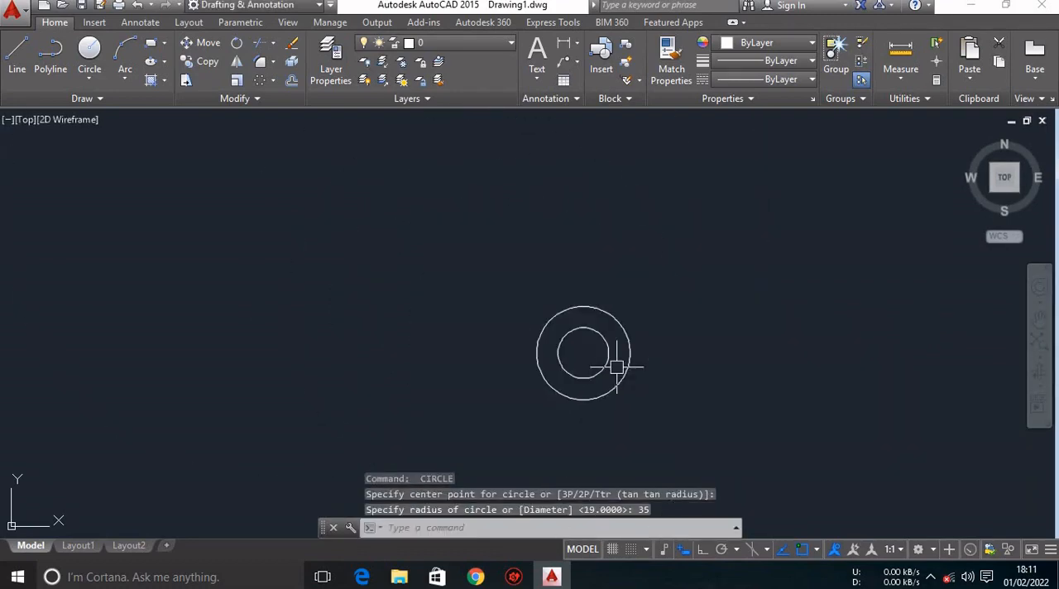
middle_drag(591, 369, 519, 349)
click(475, 577)
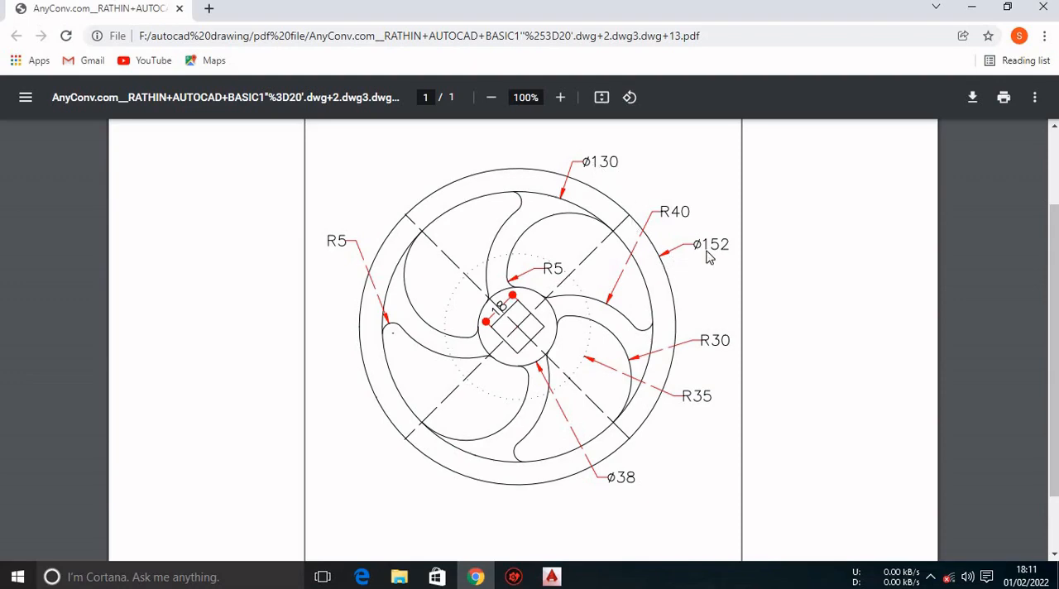
click(551, 577)
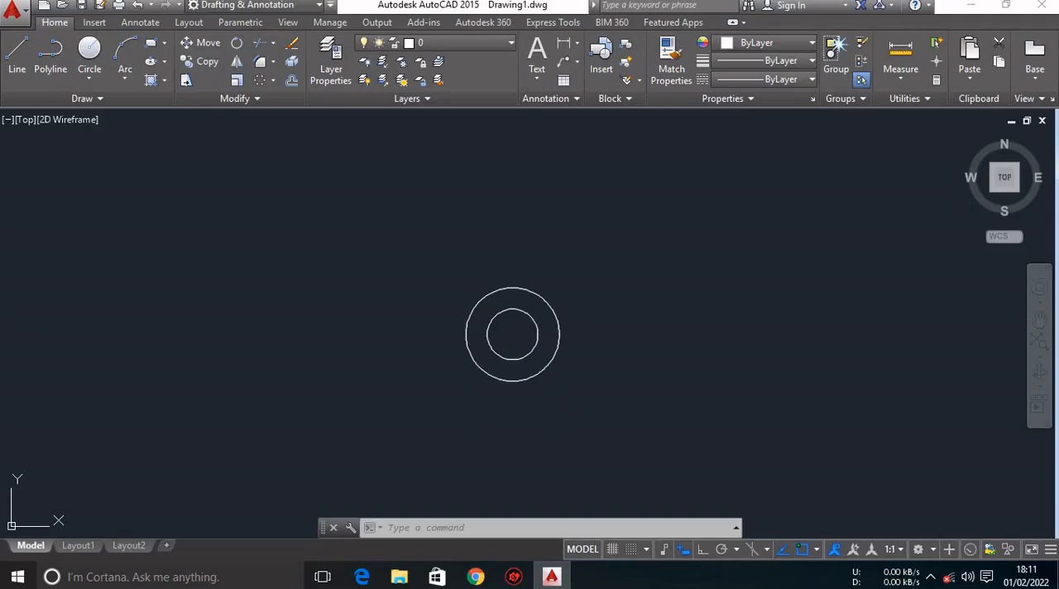
key(Return)
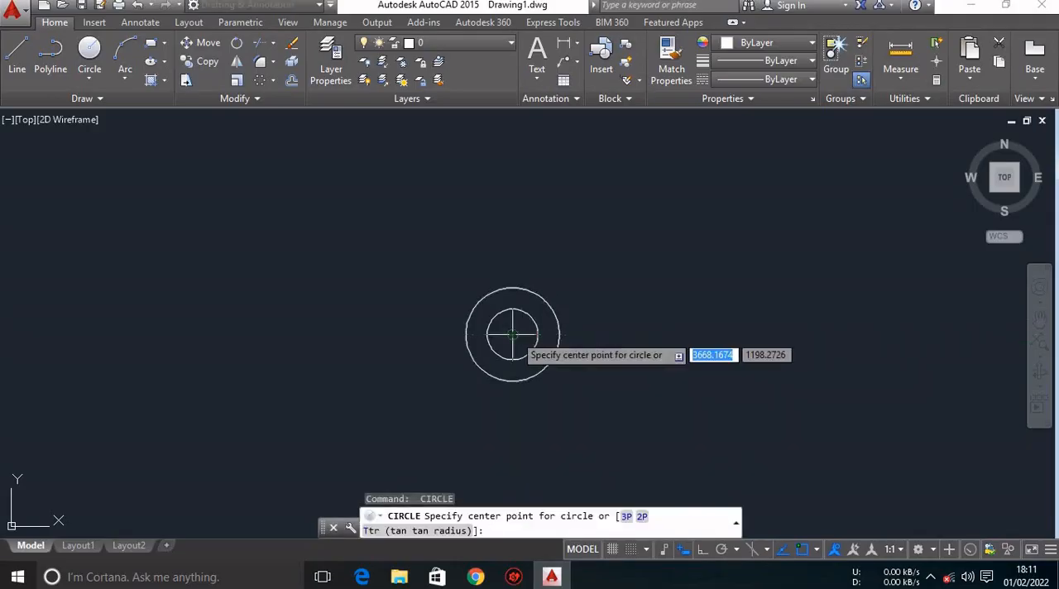
click(513, 334)
text(130)
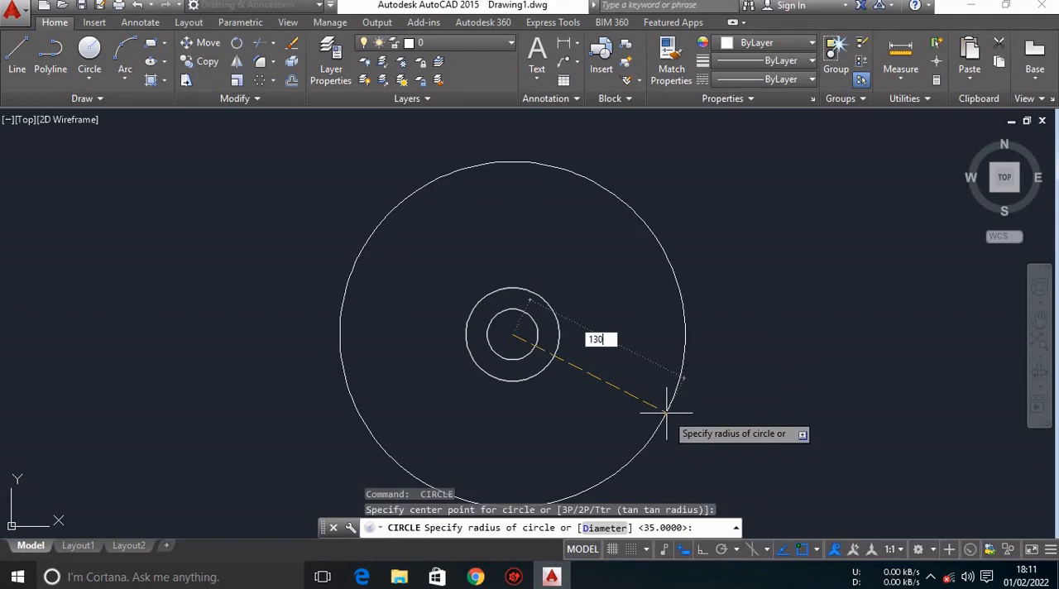
key(Return)
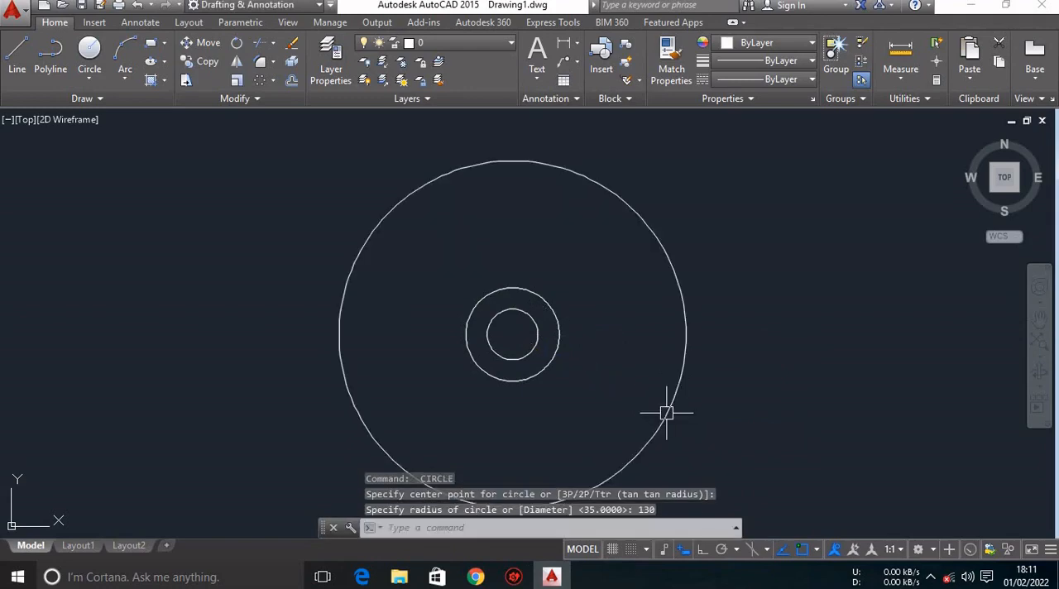
key(ctrl+z)
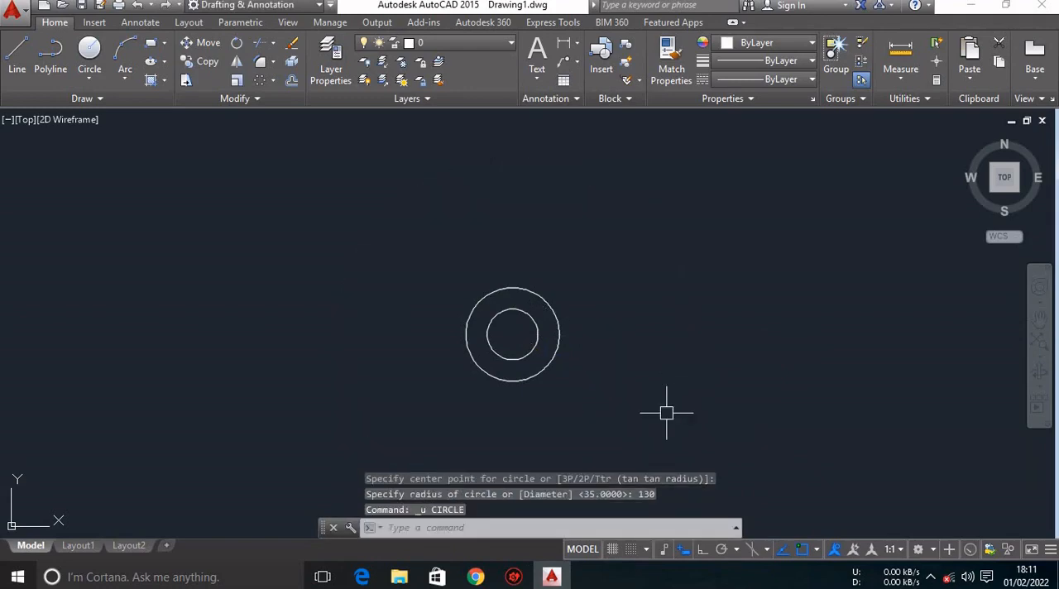
text(c)
key(Return)
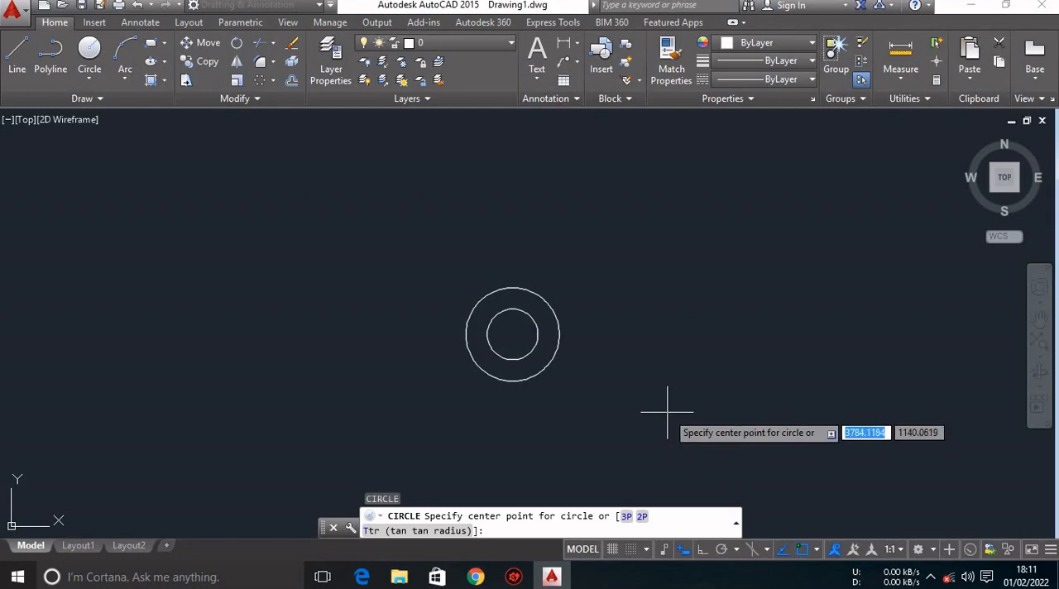
text(d)
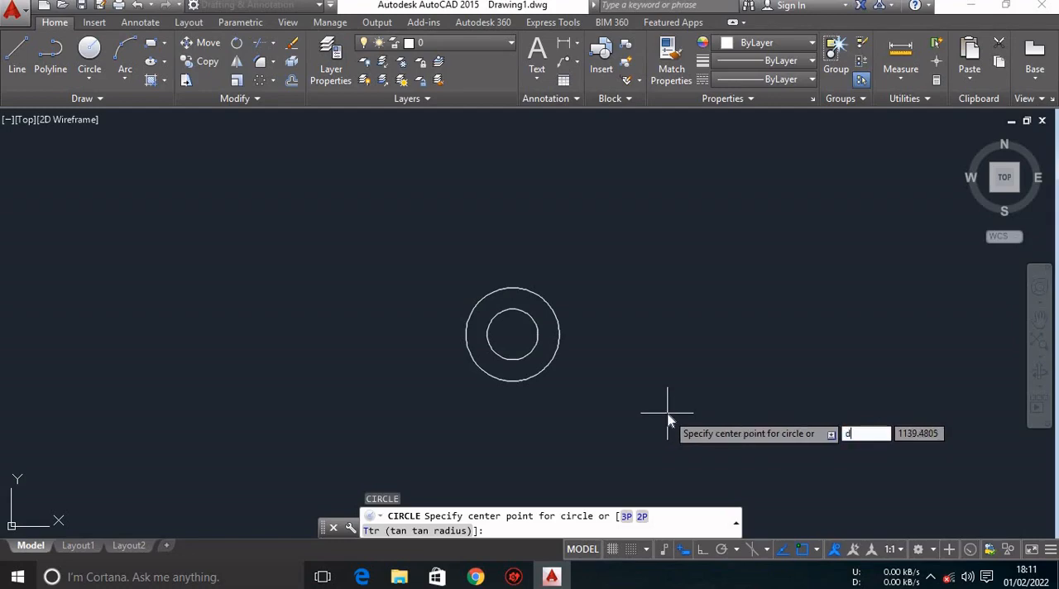
key(Return)
key(Escape)
Draw a circle with a diameter of 130 from the common centre of the two existing circles.
text(c)
key(Return)
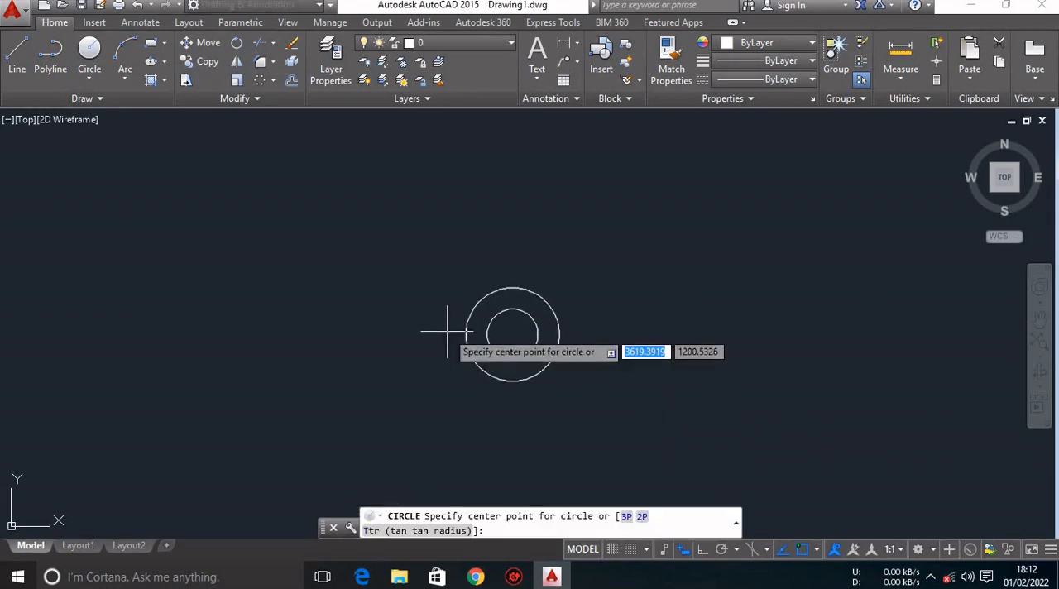
click(513, 335)
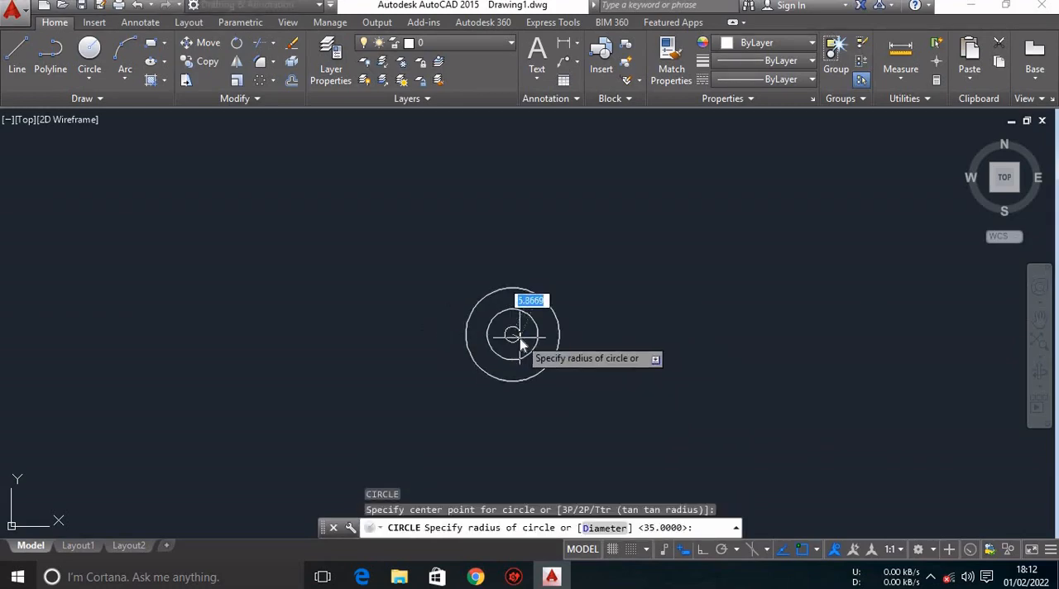
text(d)
key(Return)
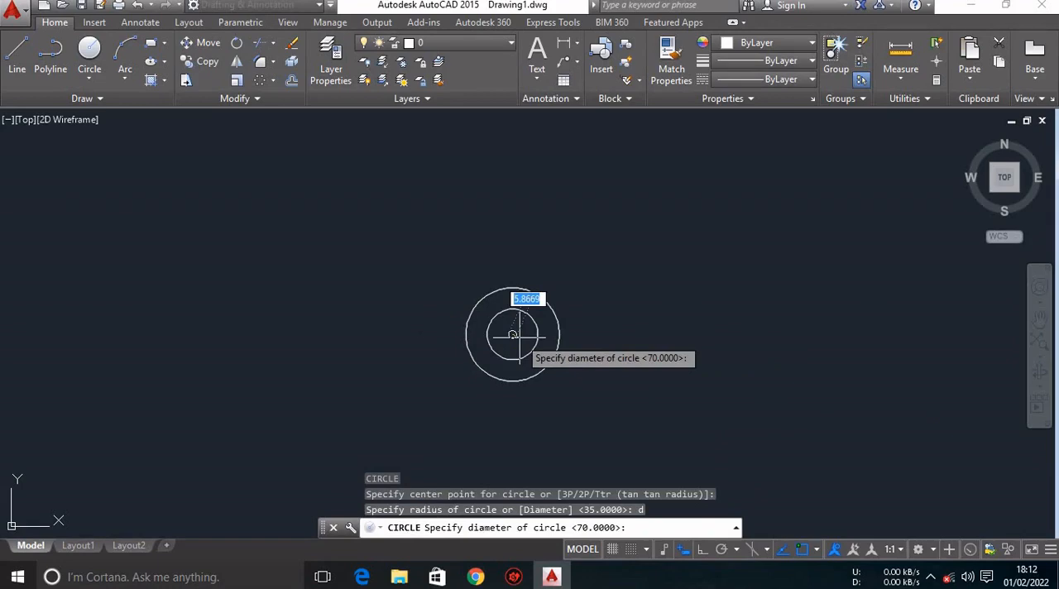
text(130)
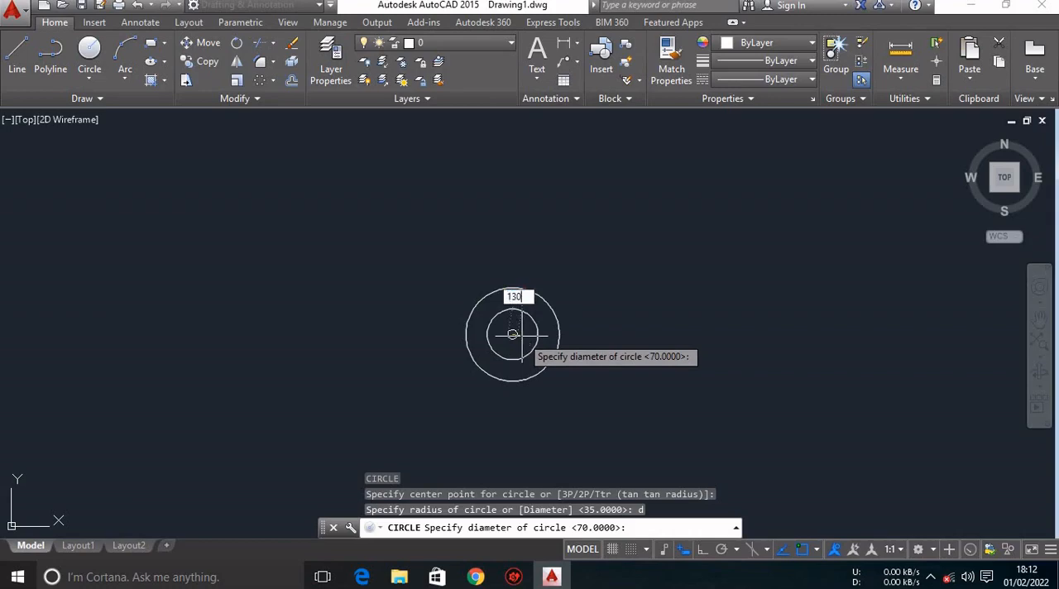
key(Return)
key(Return)
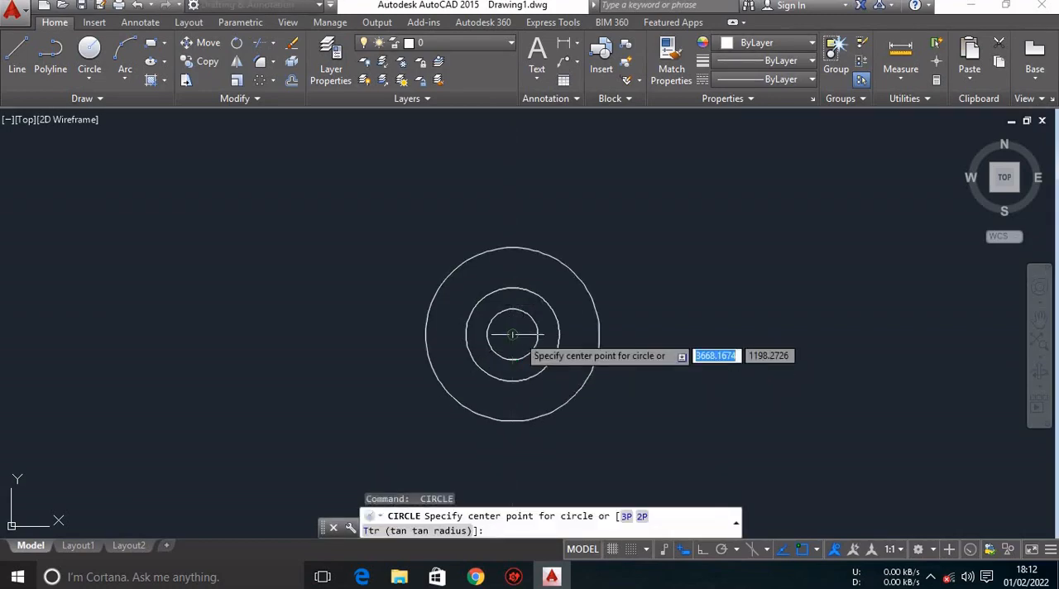
Draw the outermost concentric circle with a diameter of 152 from the common centre.
click(512, 334)
text(d)
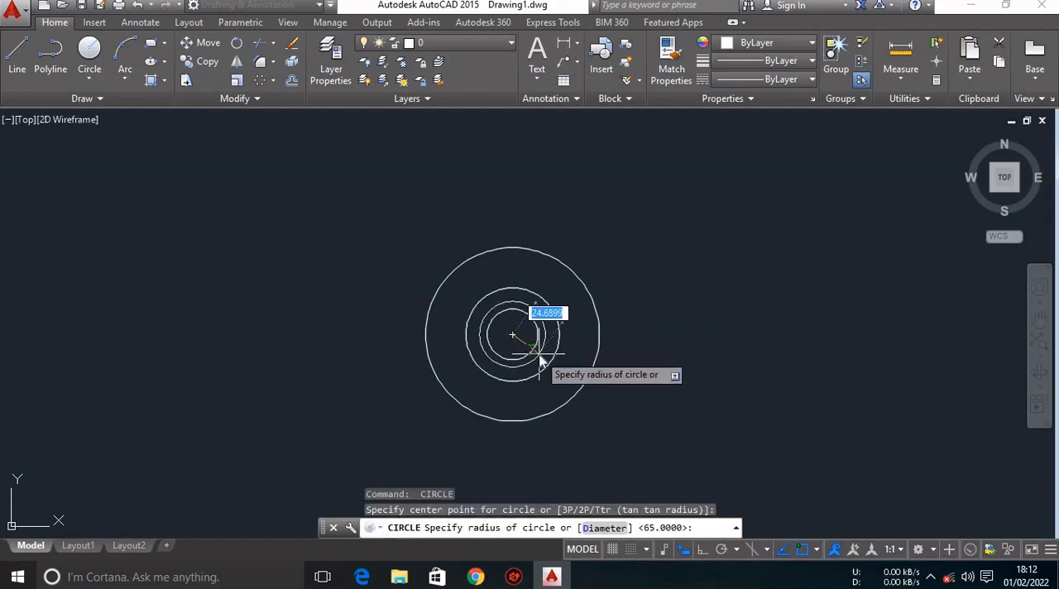
key(Return)
text(152)
key(Return)
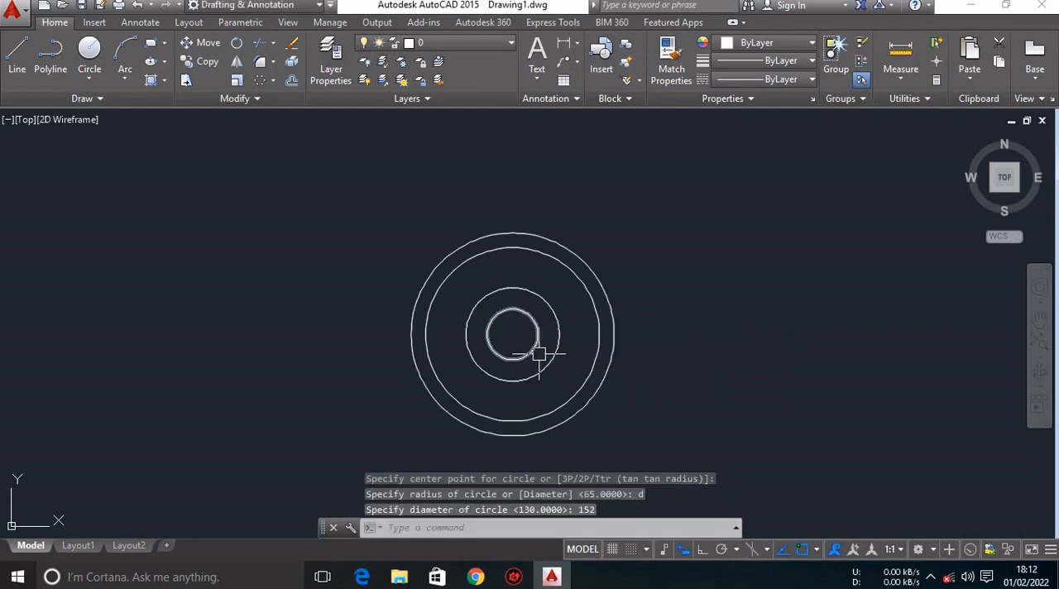
right_click(539, 354)
key(Escape)
Check the reference PDF in Chrome, return to AutoCAD and reload the DOT linetype from acadiso.lin in the Linetype Manager.
middle_drag(538, 352, 477, 330)
click(476, 577)
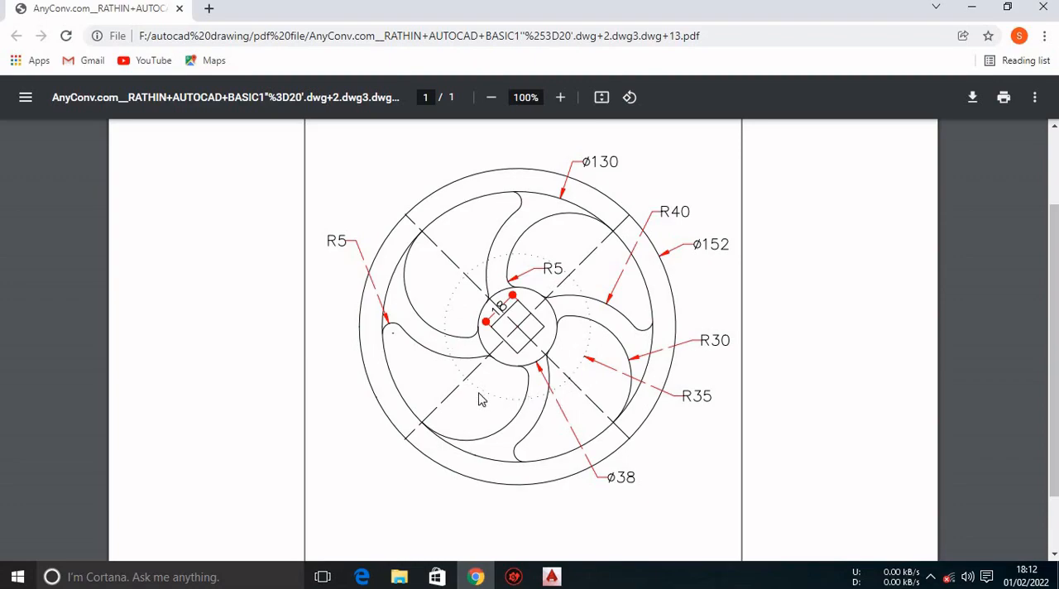
click(551, 577)
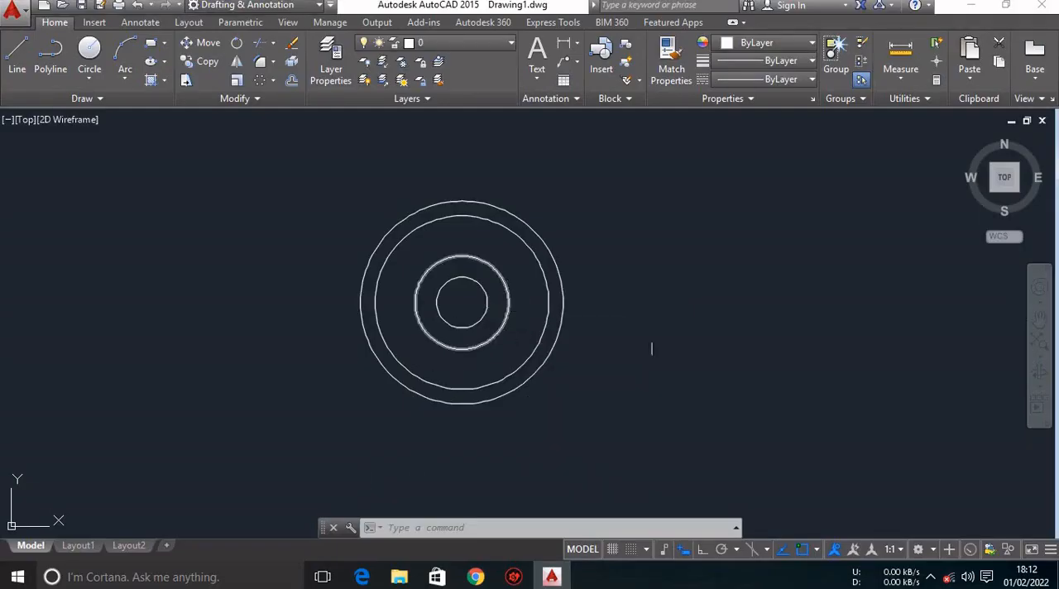
click(778, 79)
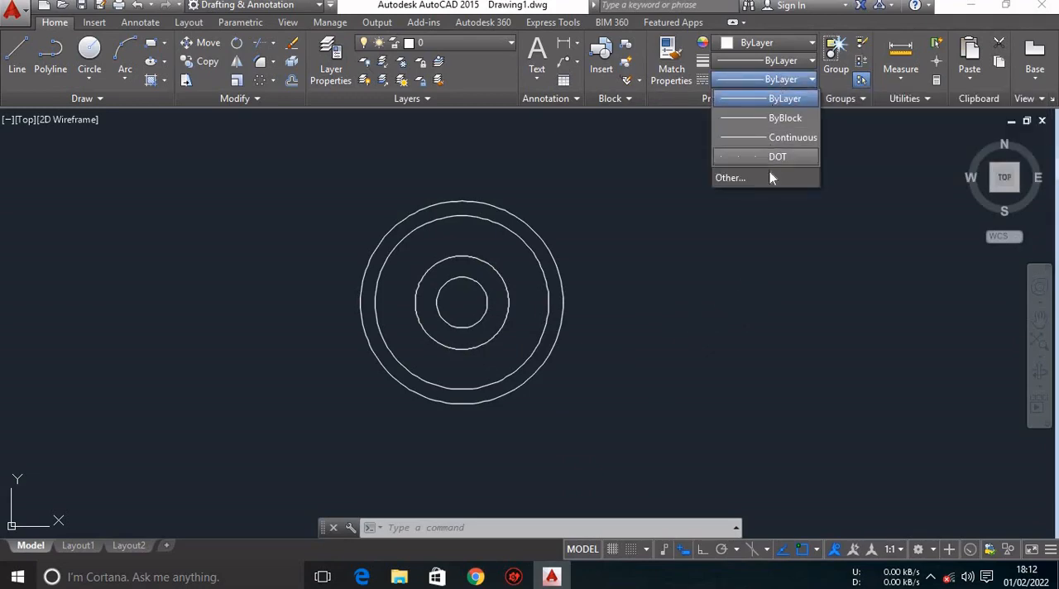
click(745, 178)
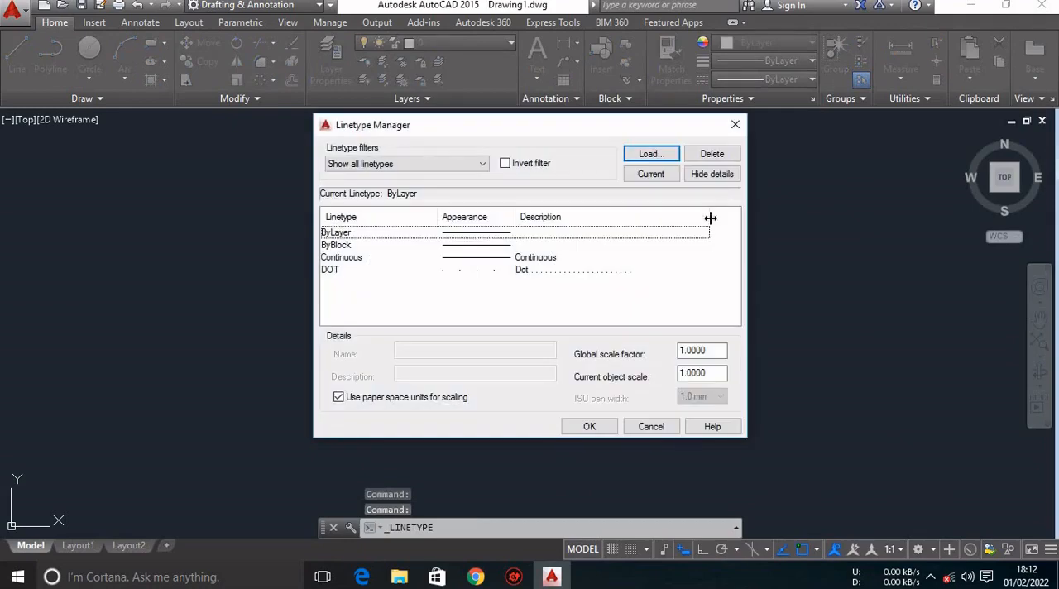
click(651, 156)
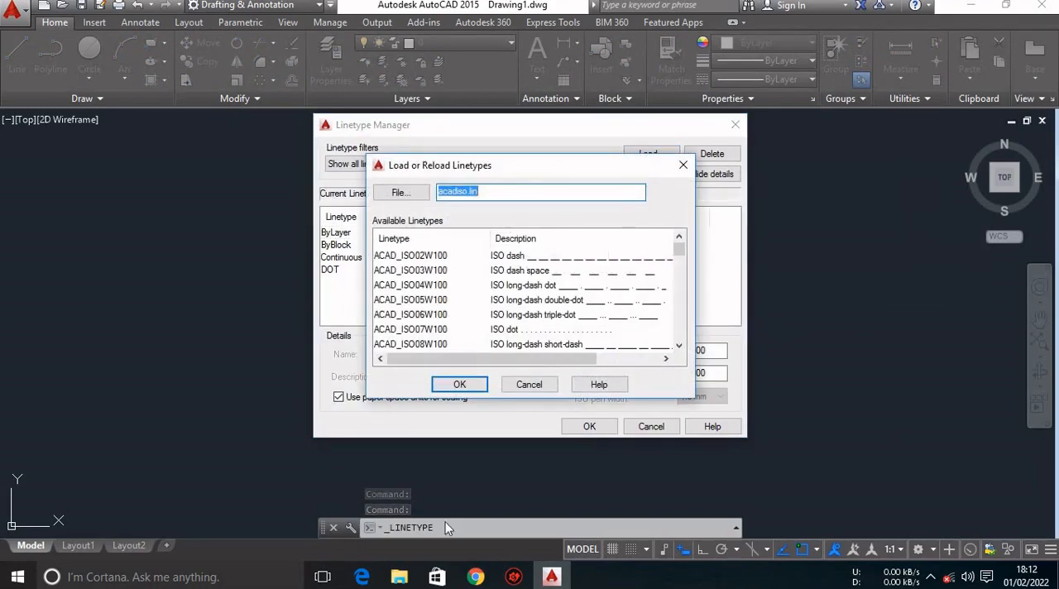
scroll(403, 339, down, 5)
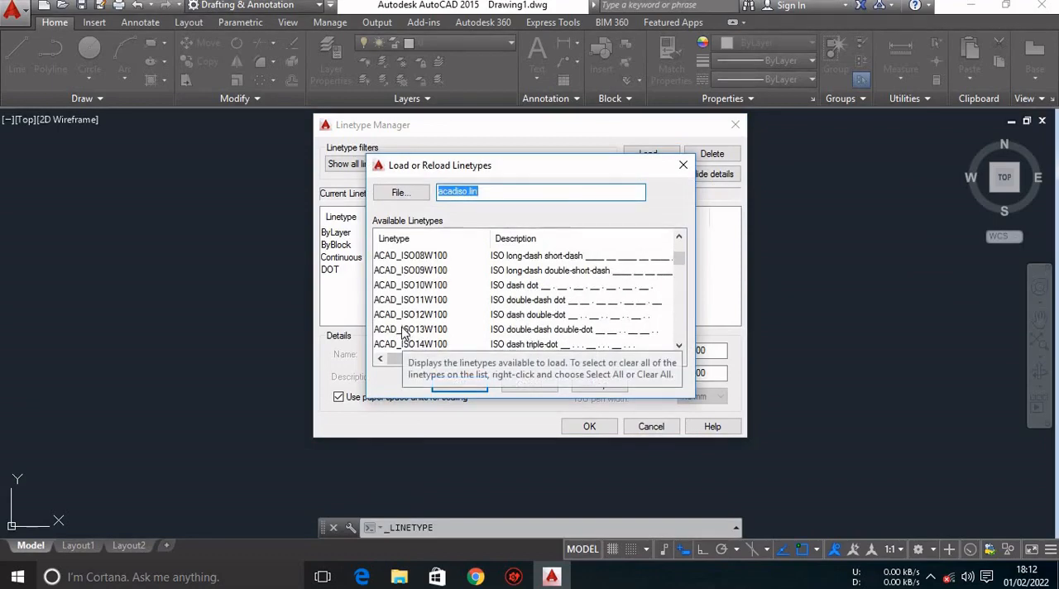
scroll(403, 329, down, 4)
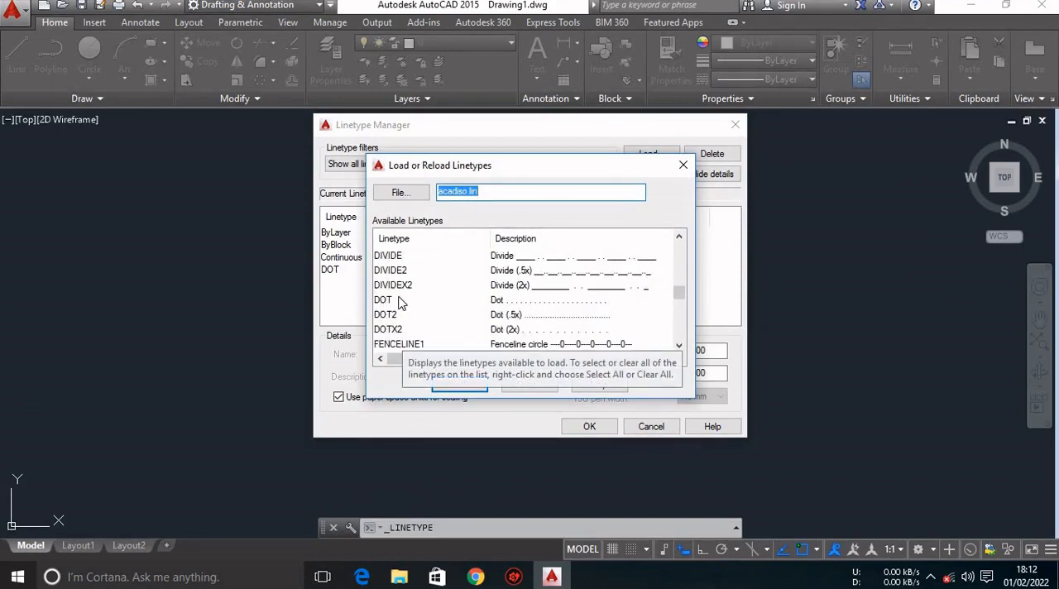
click(400, 300)
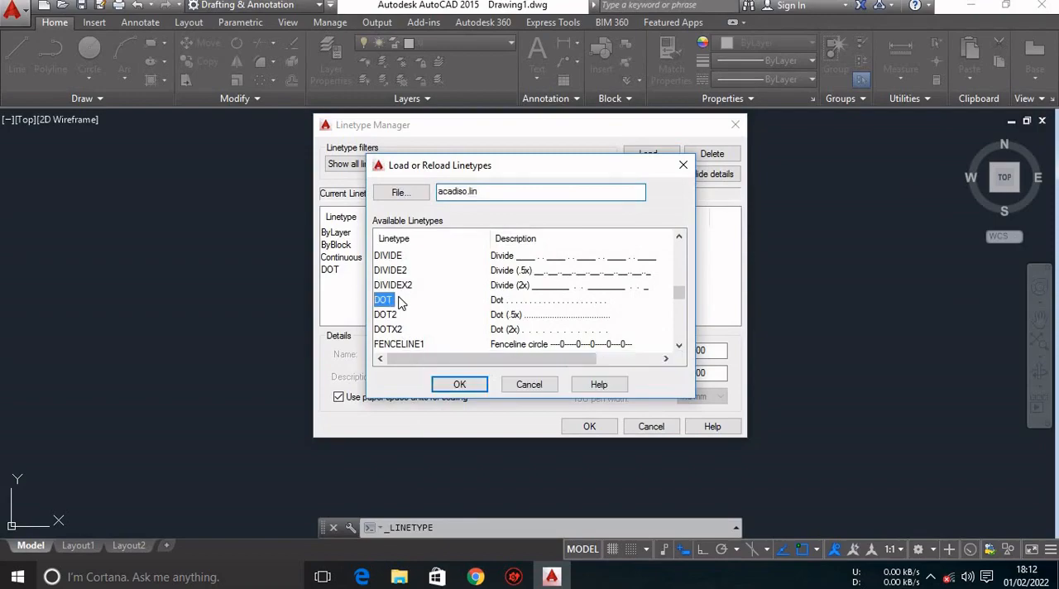
click(466, 386)
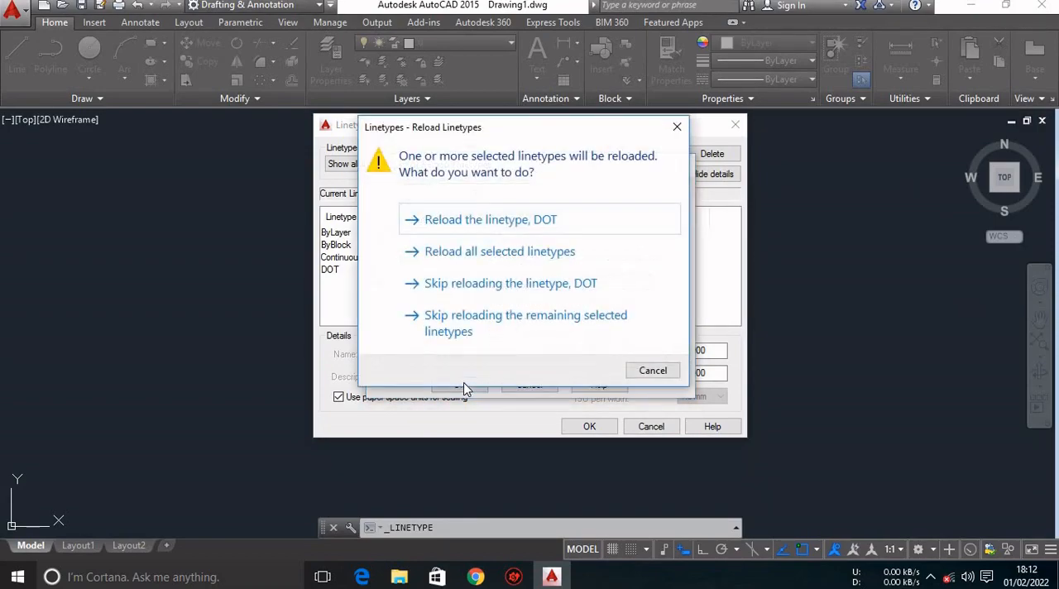
click(507, 219)
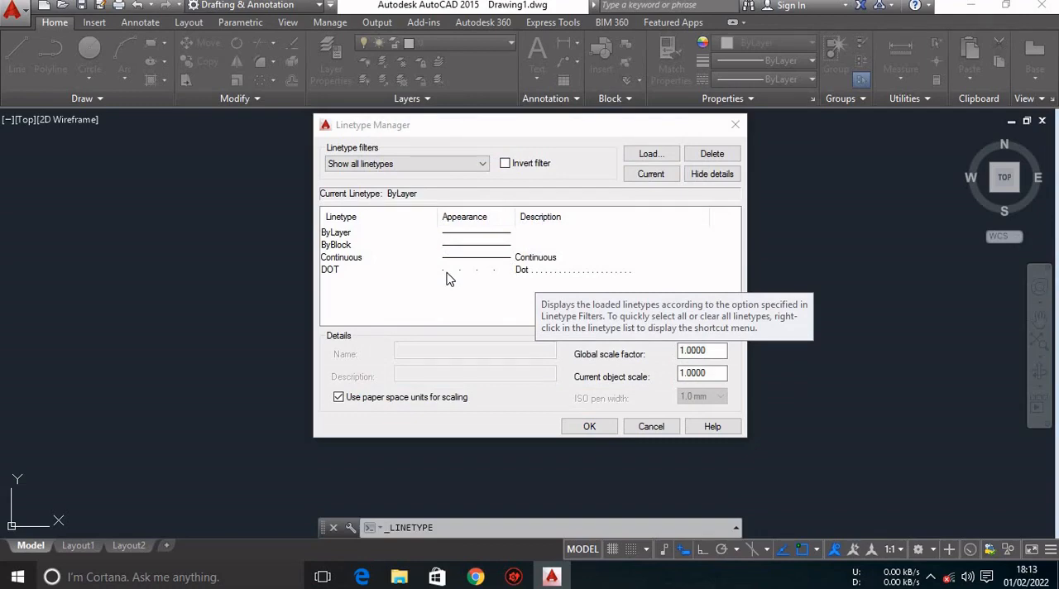
Select the loaded DOT linetype in the Linetype Manager and accept the dialog.
click(522, 273)
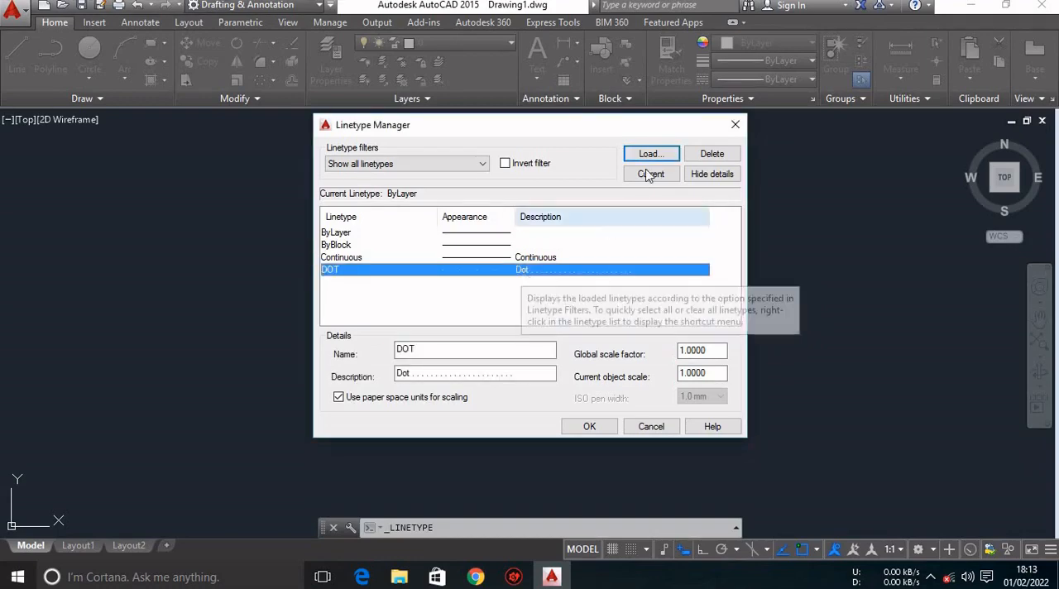
click(590, 427)
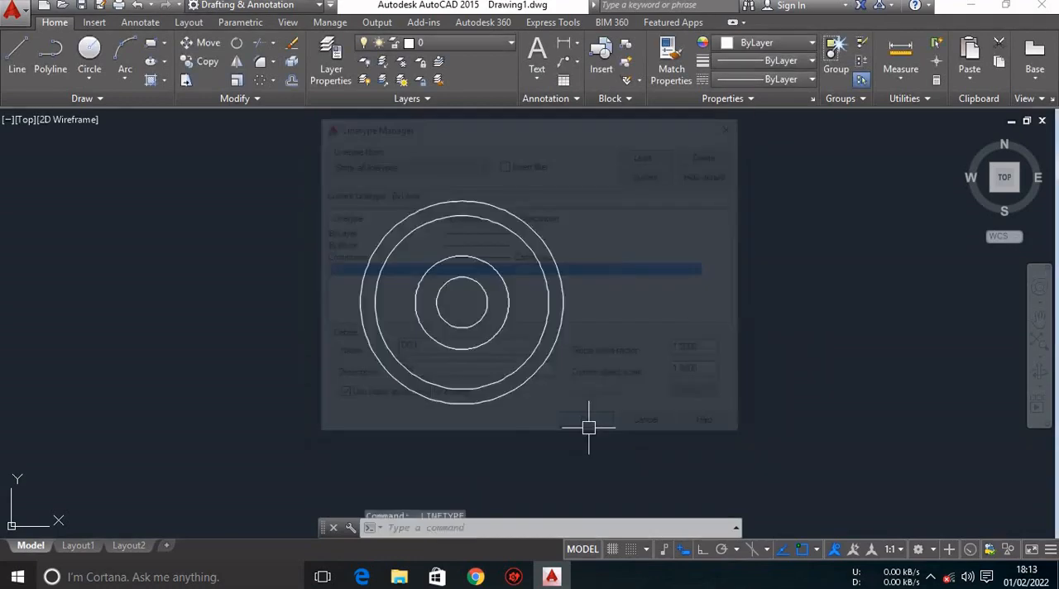
text(l)
key(Return)
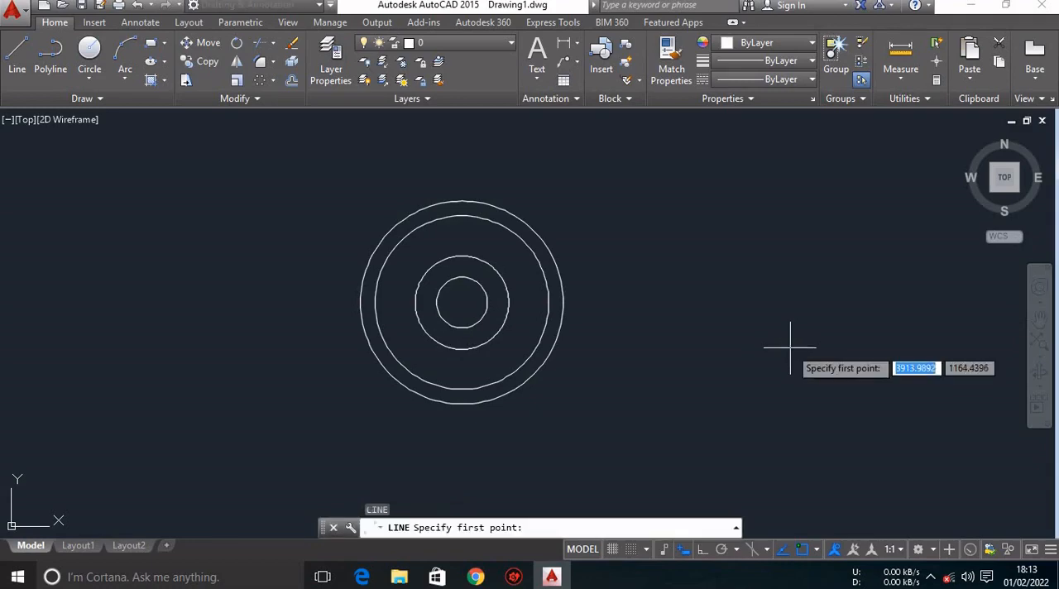
click(717, 358)
key(F8)
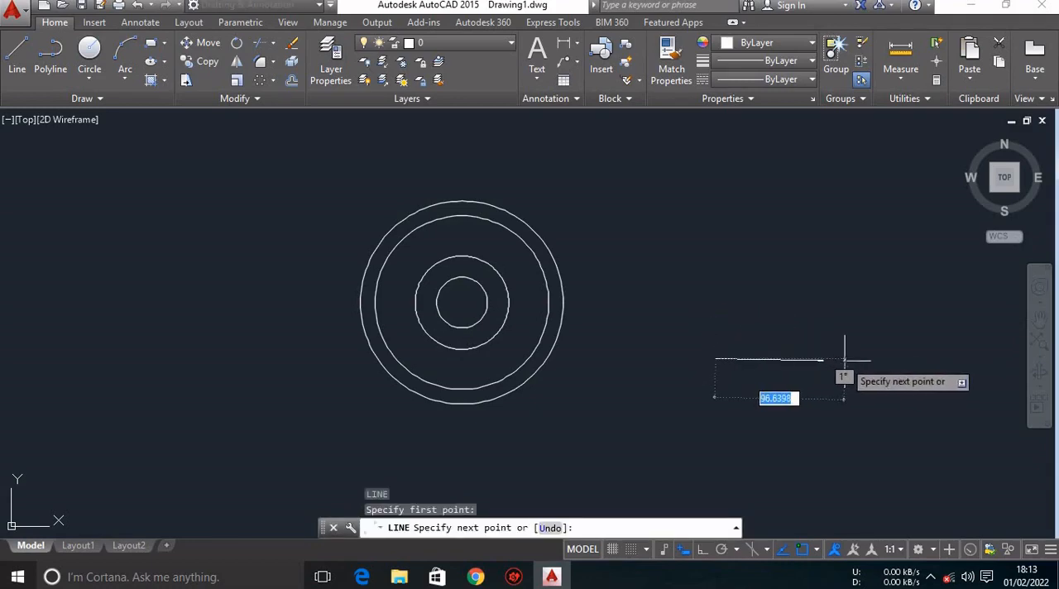
click(845, 359)
key(Escape)
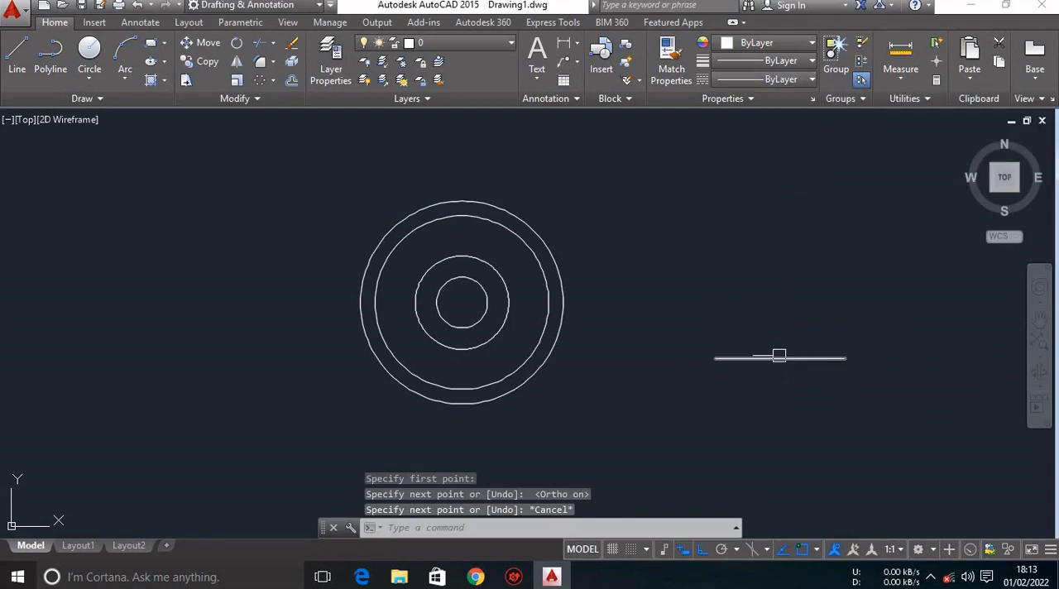
click(778, 360)
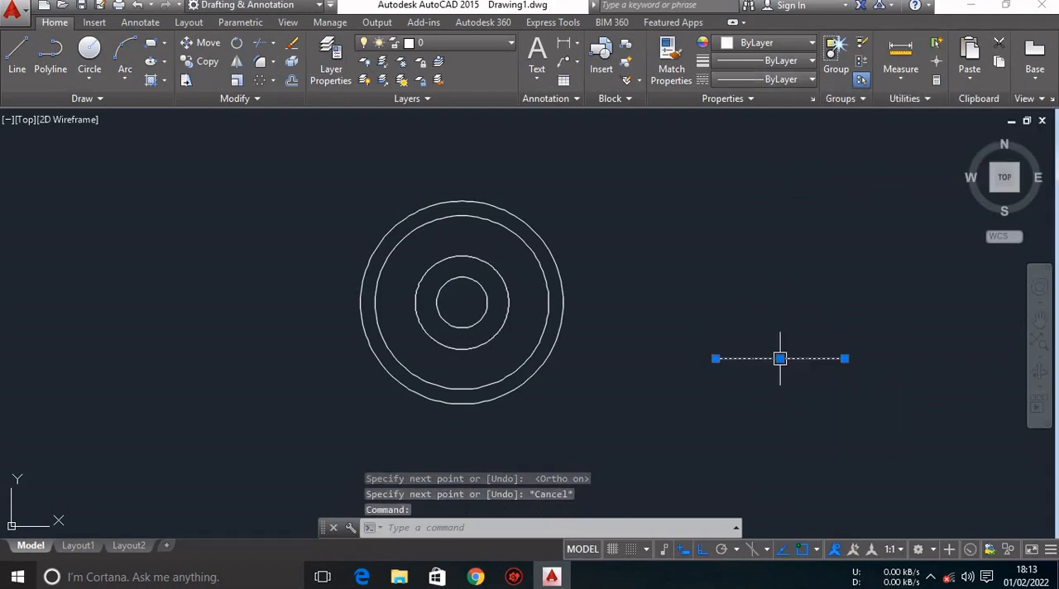
key(Delete)
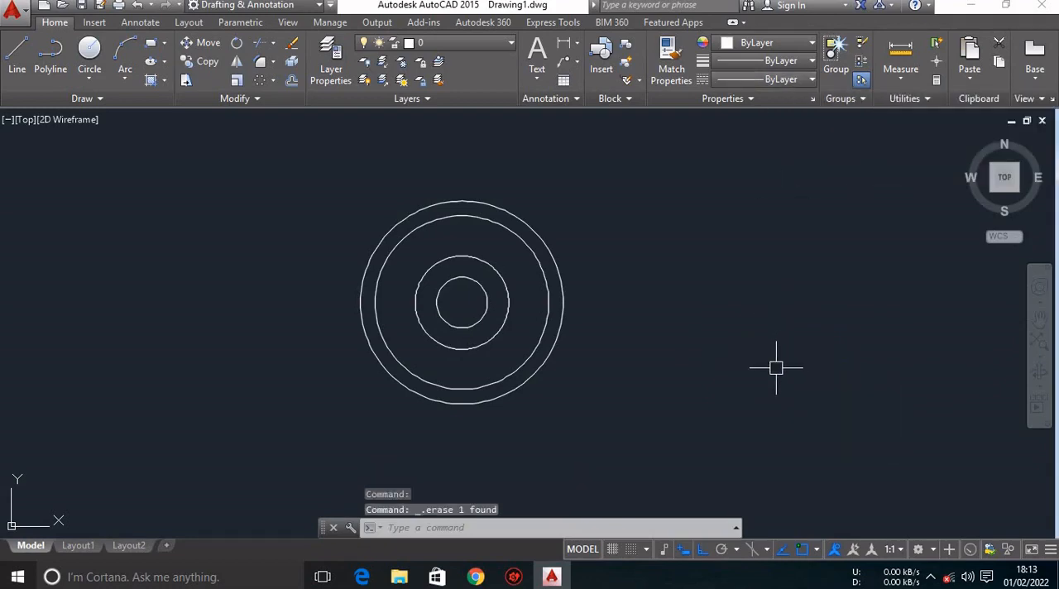
Make DOT the current linetype and draw a short horizontal sample line in the empty area beside the circles.
click(781, 80)
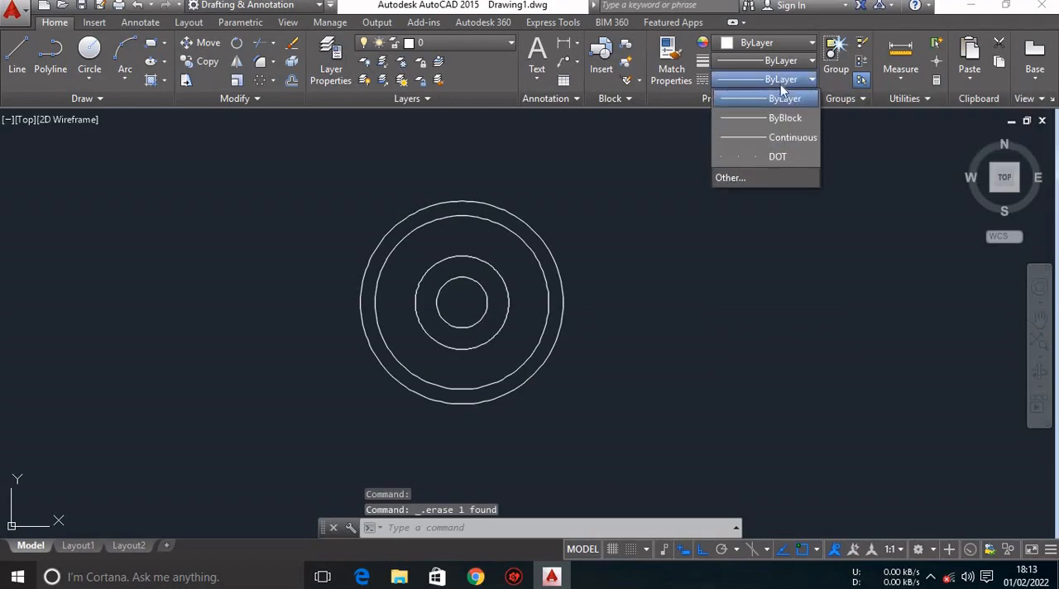
click(774, 157)
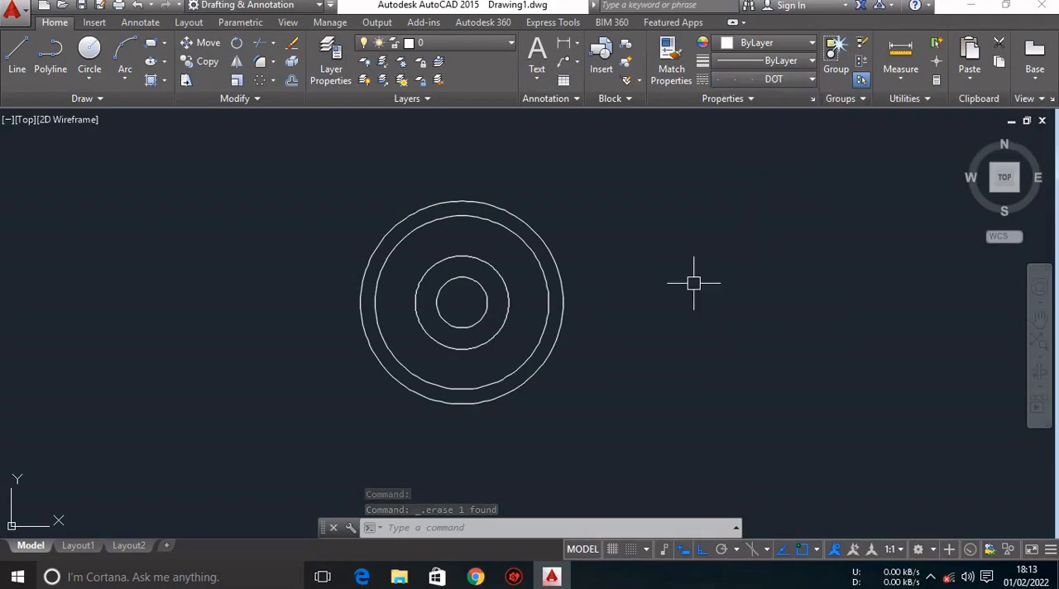
text(l)
key(Return)
click(677, 334)
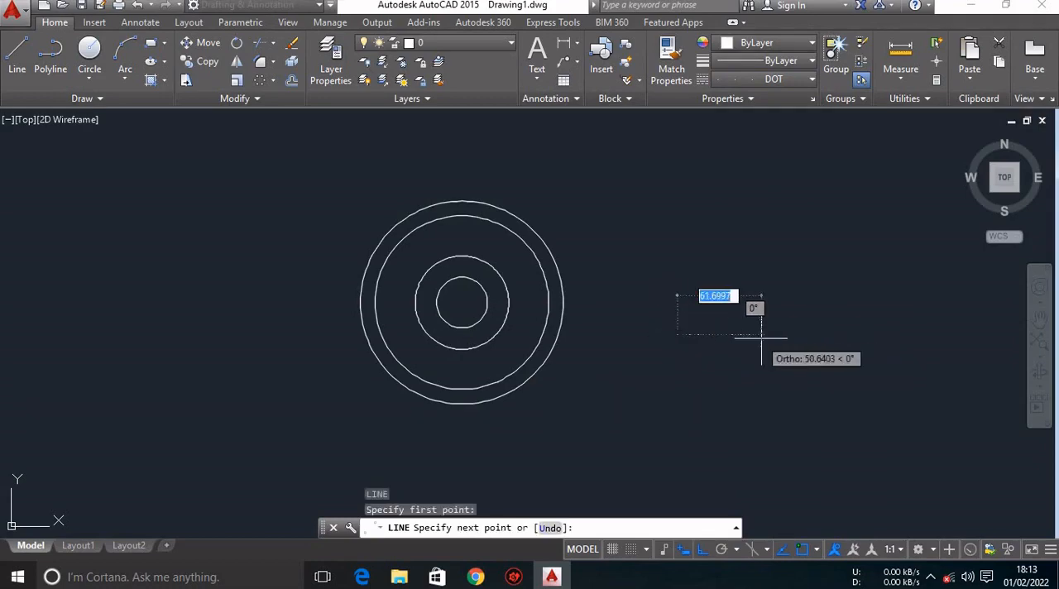
click(800, 325)
key(Escape)
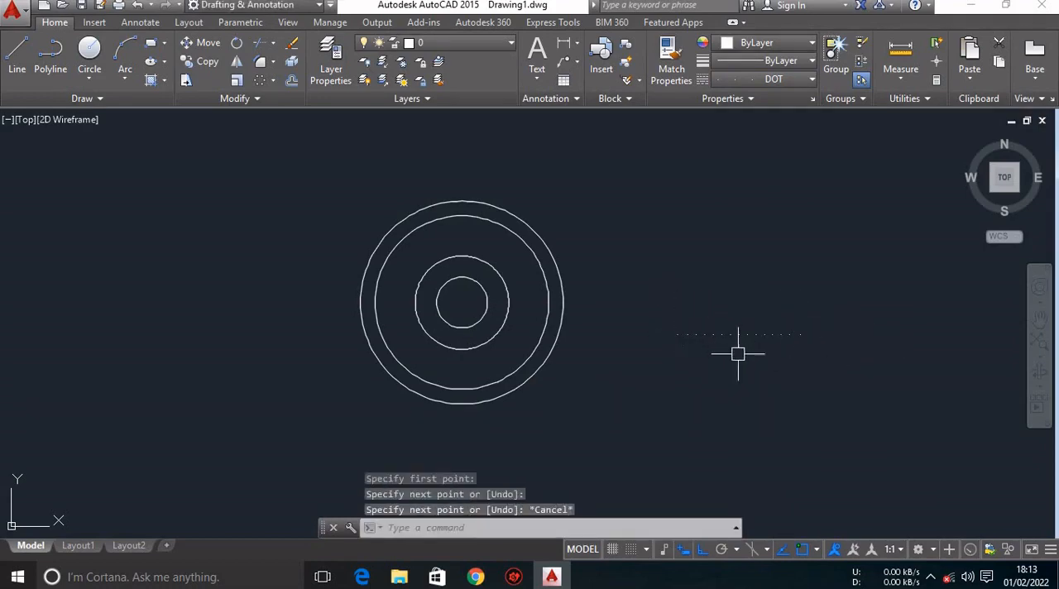
click(710, 334)
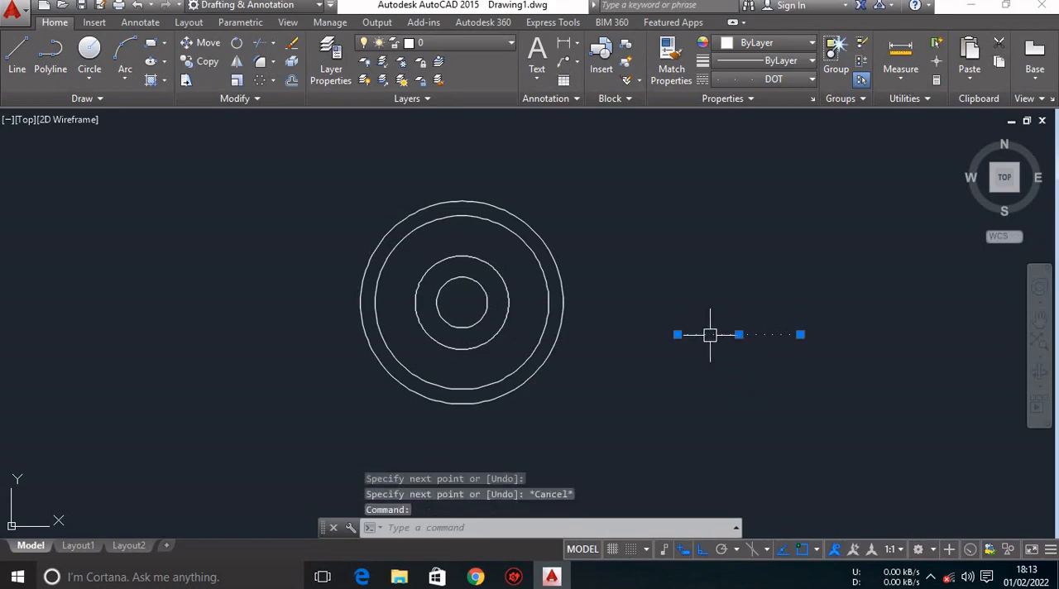
key(Escape)
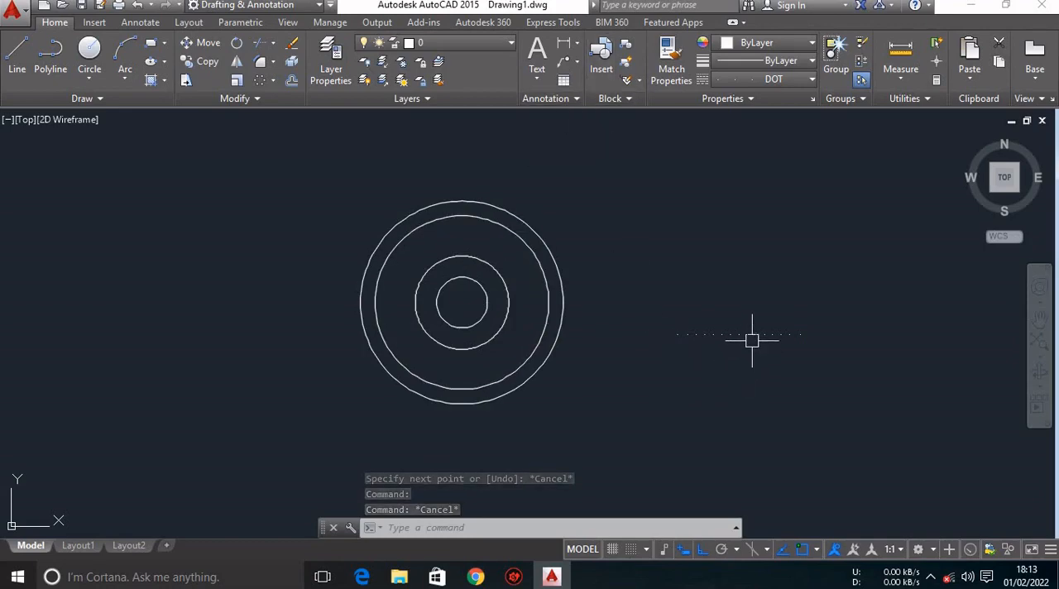
Match the properties of the dotted sample line onto the second circle from the centre.
click(667, 63)
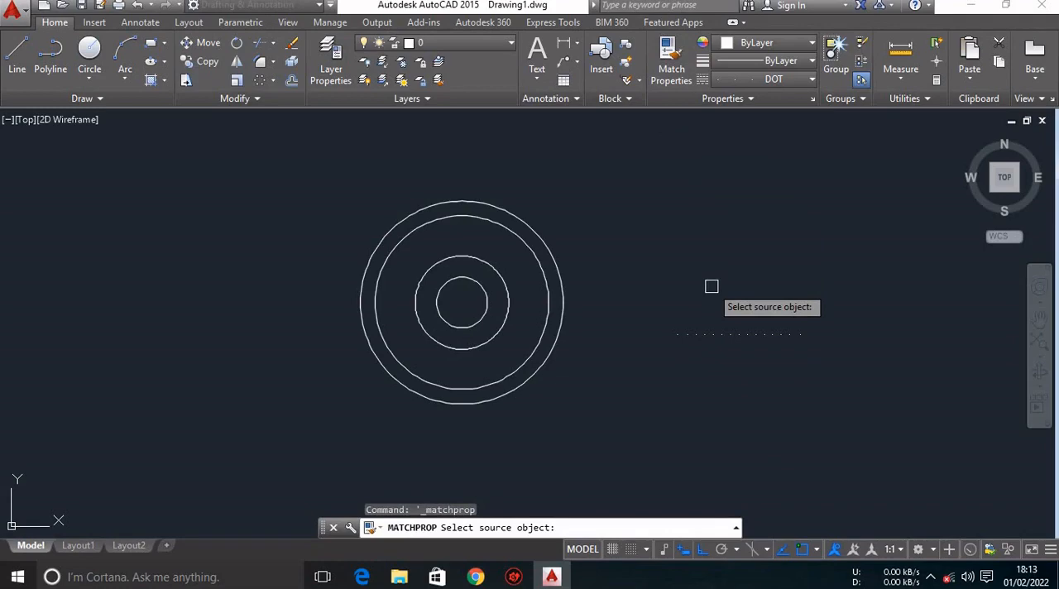
click(726, 333)
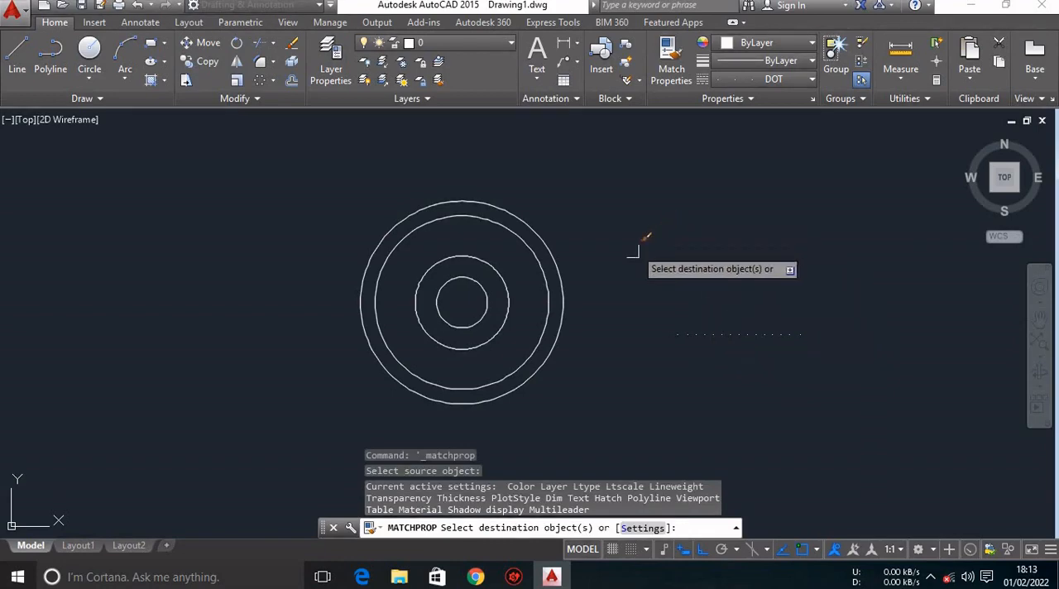
click(509, 299)
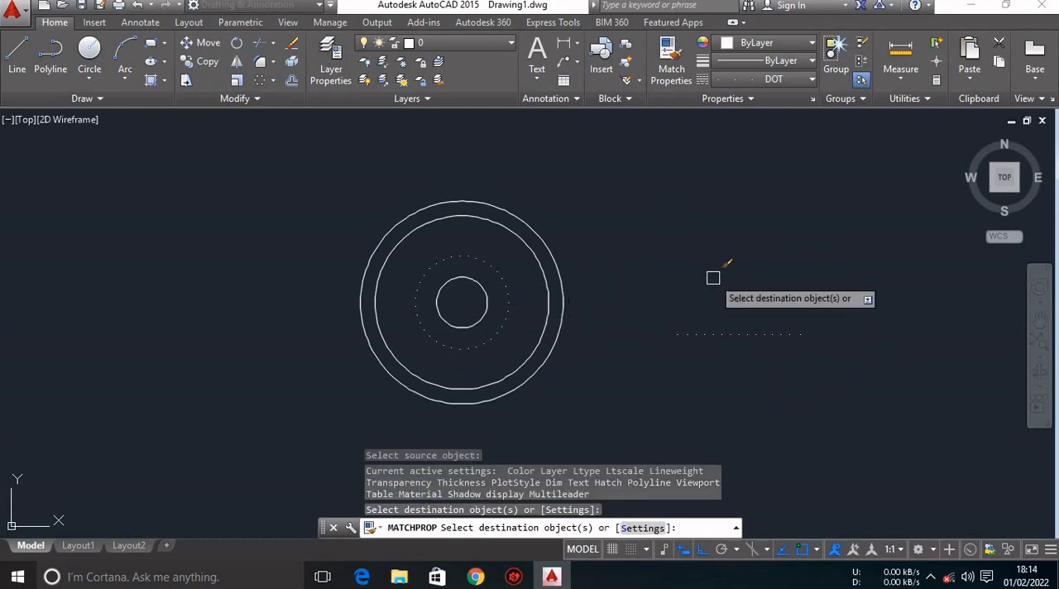
key(Escape)
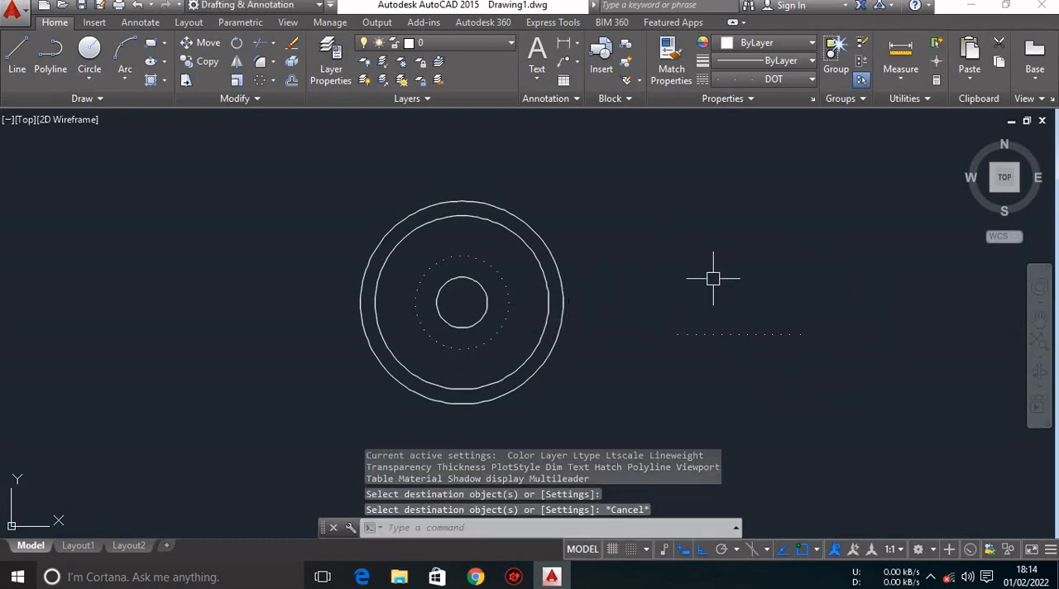
Delete the dotted sample line and set the current linetype back to ByLayer.
click(705, 335)
key(Delete)
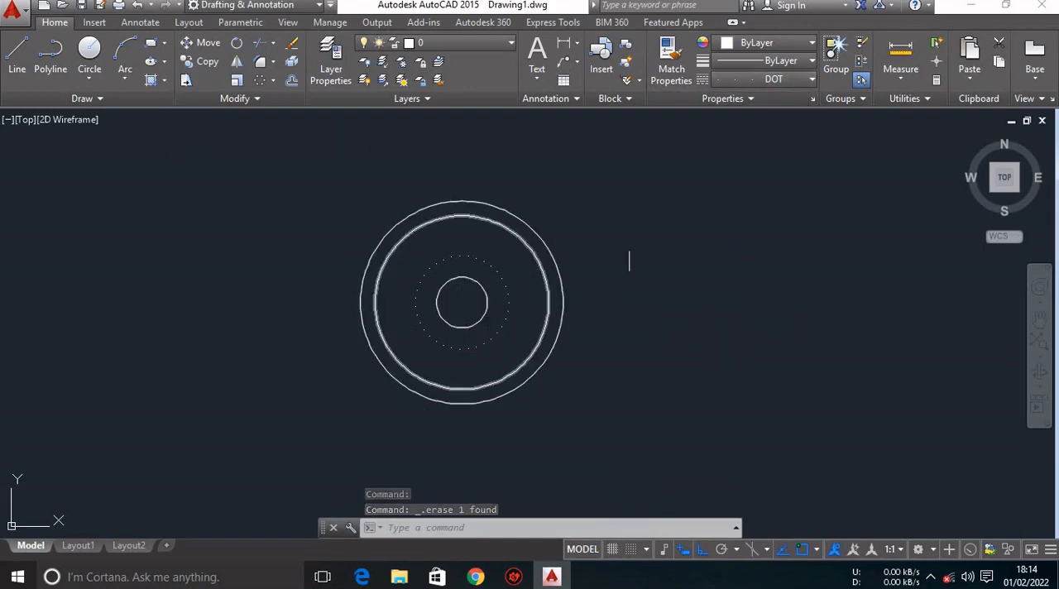
click(770, 80)
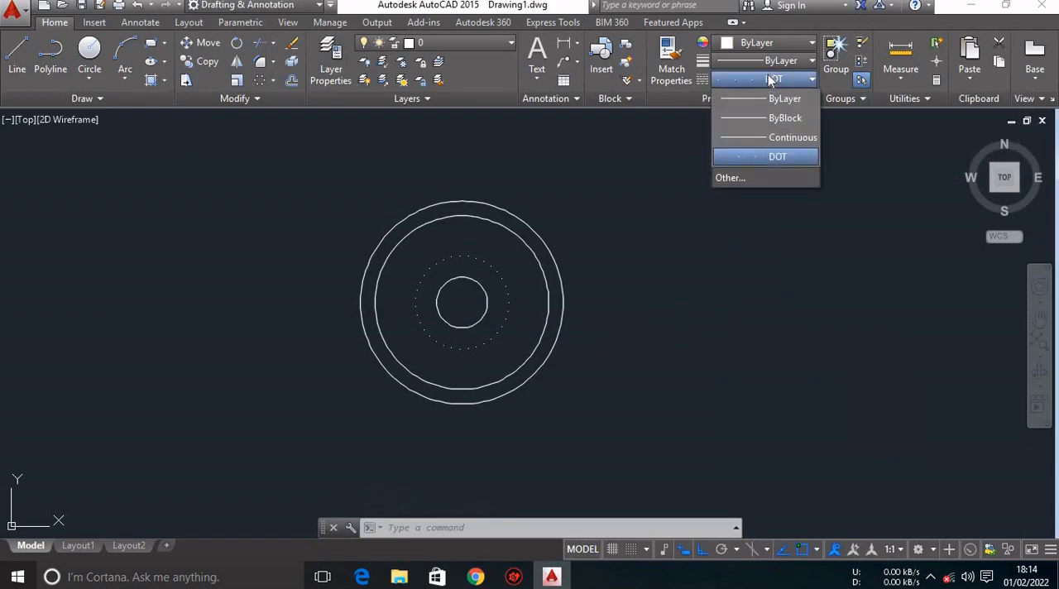
click(764, 98)
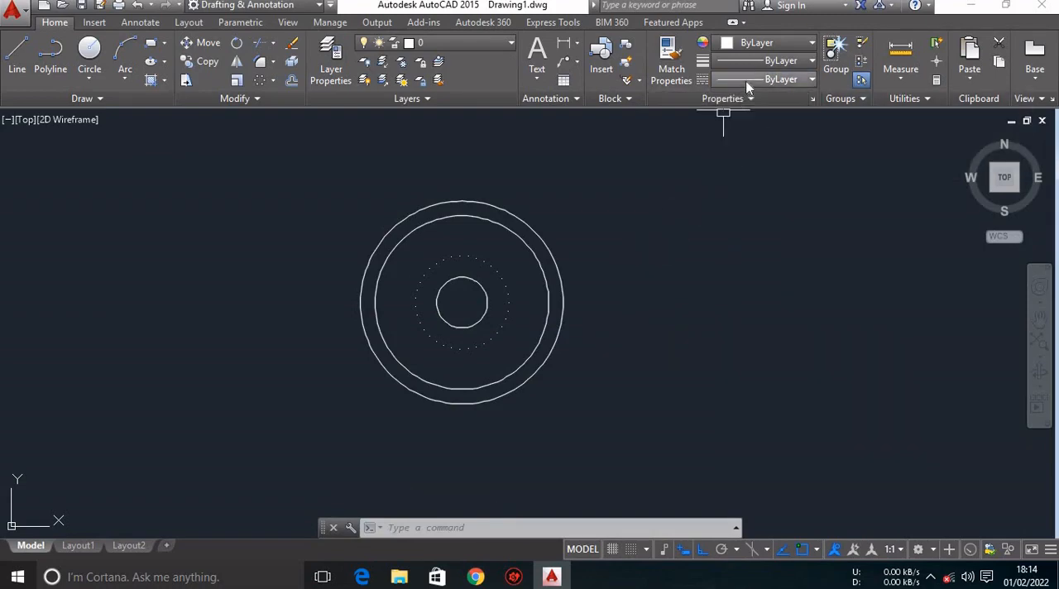
Check the reference PDF in Chrome, return to AutoCAD and load the CENTER linetype from acadiso.lin in the Linetype Manager.
click(475, 577)
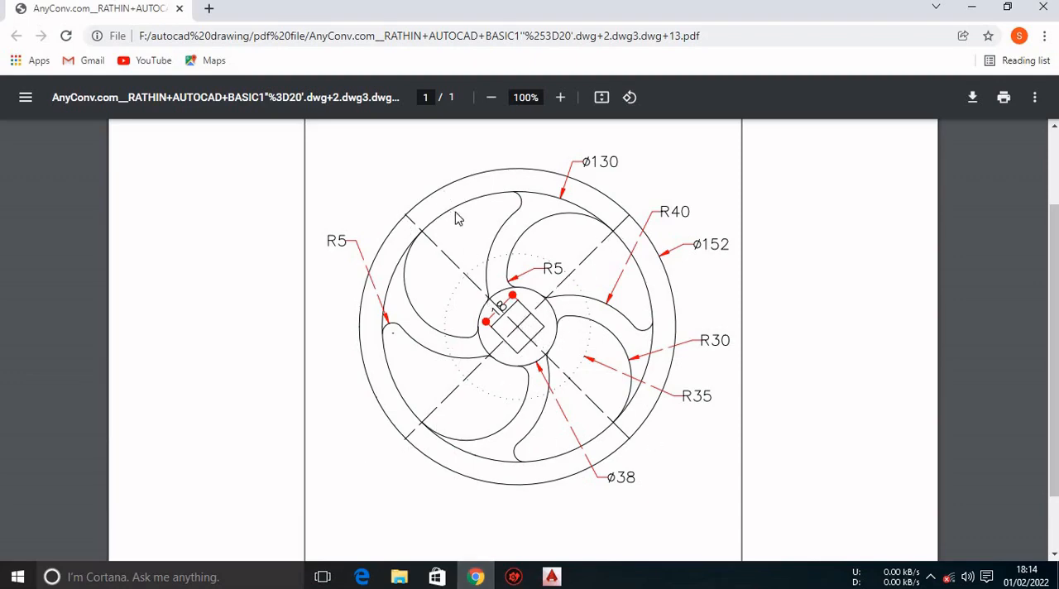
click(551, 577)
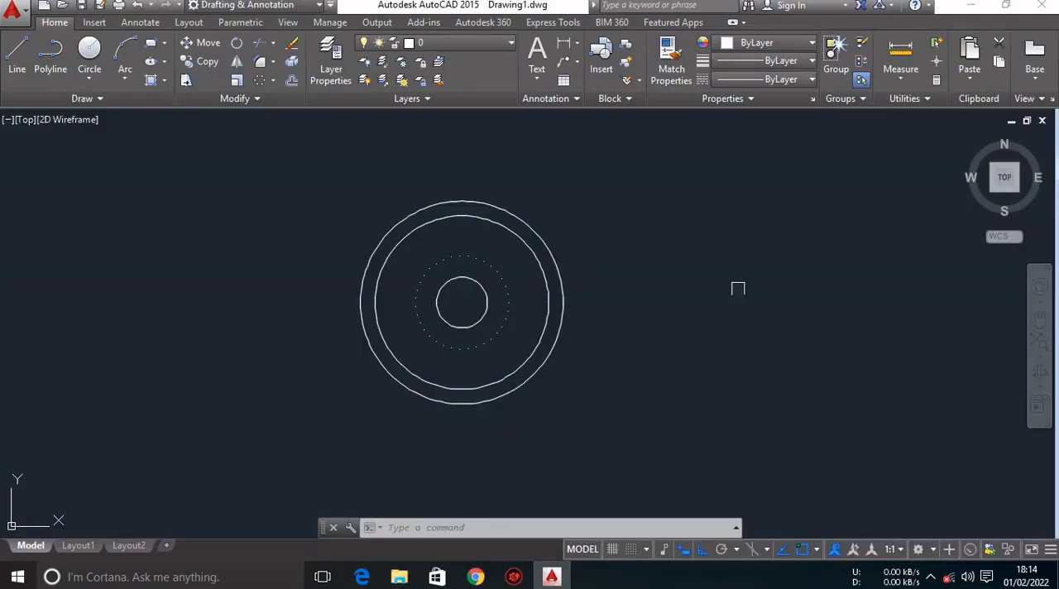
click(797, 78)
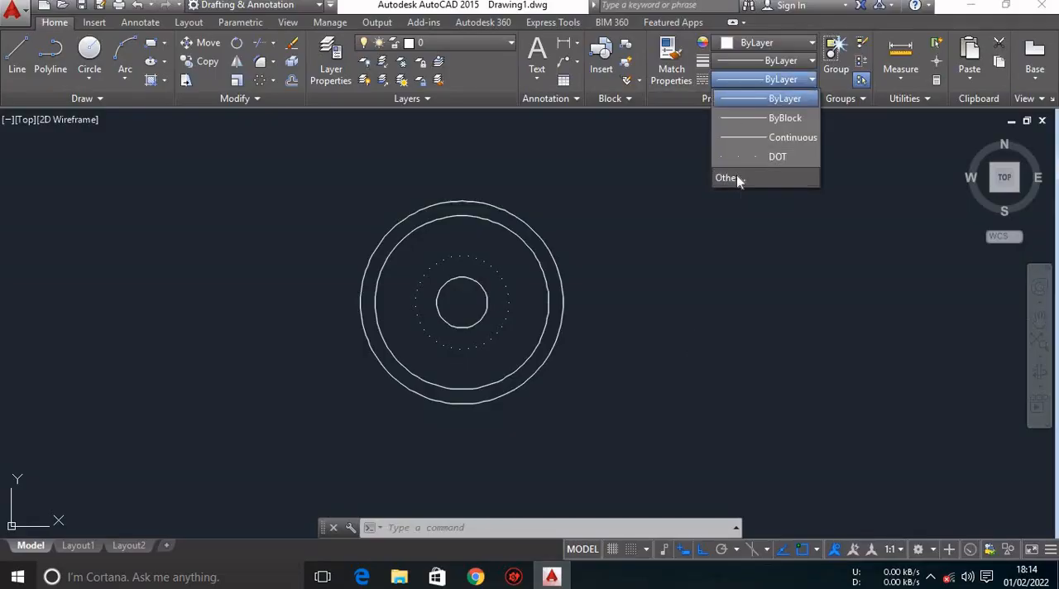
click(737, 177)
click(658, 153)
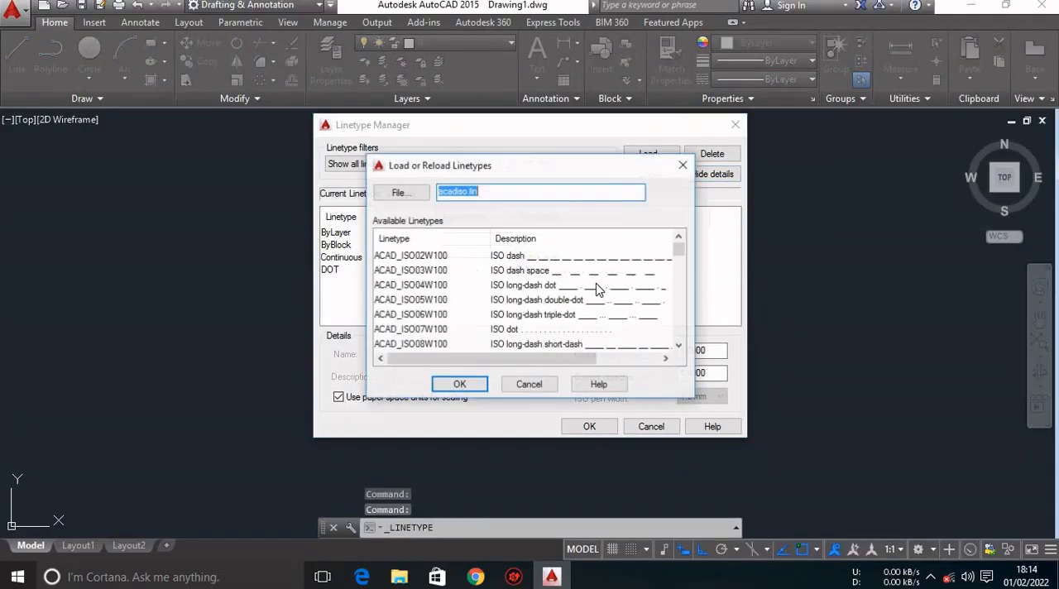
scroll(422, 329, down, 6)
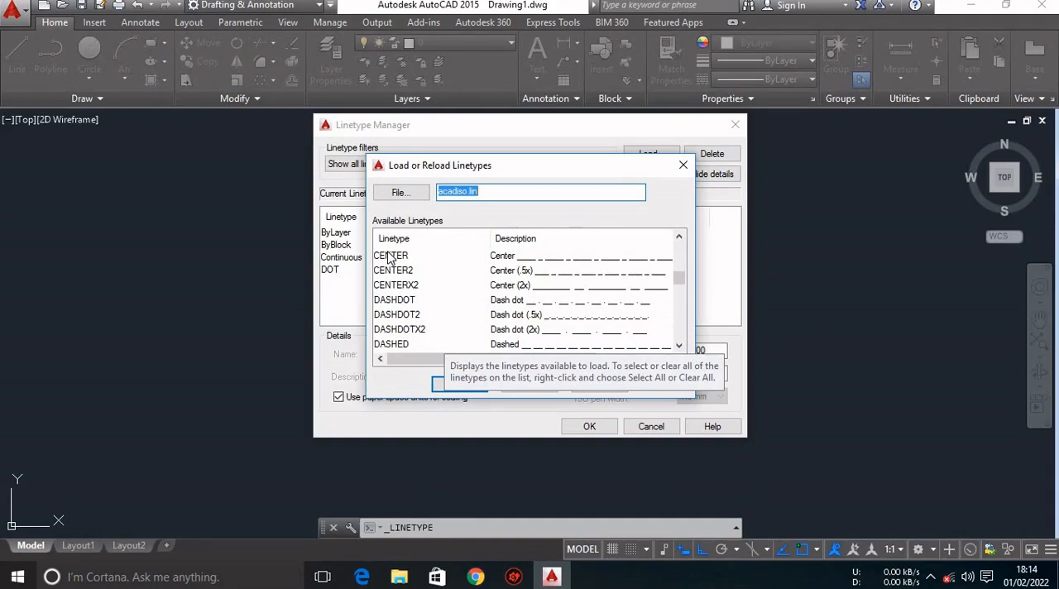
click(390, 258)
click(461, 385)
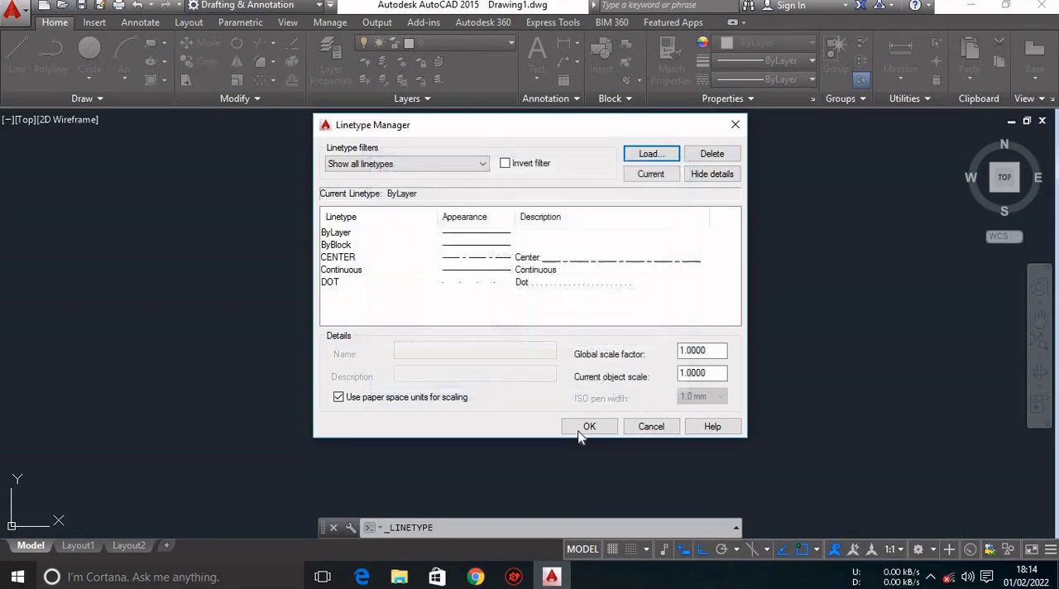
click(528, 263)
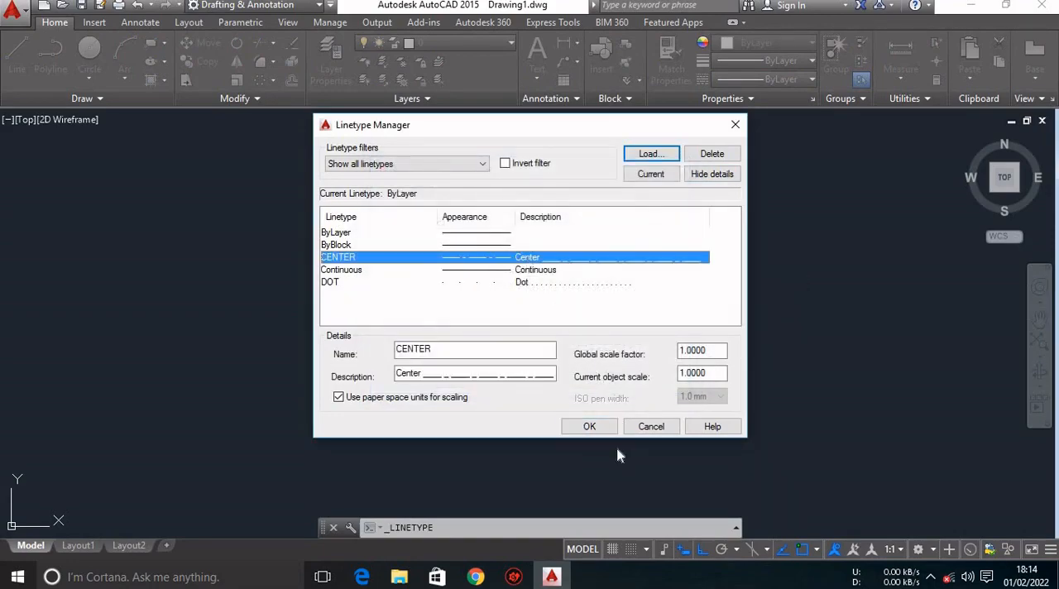
click(597, 427)
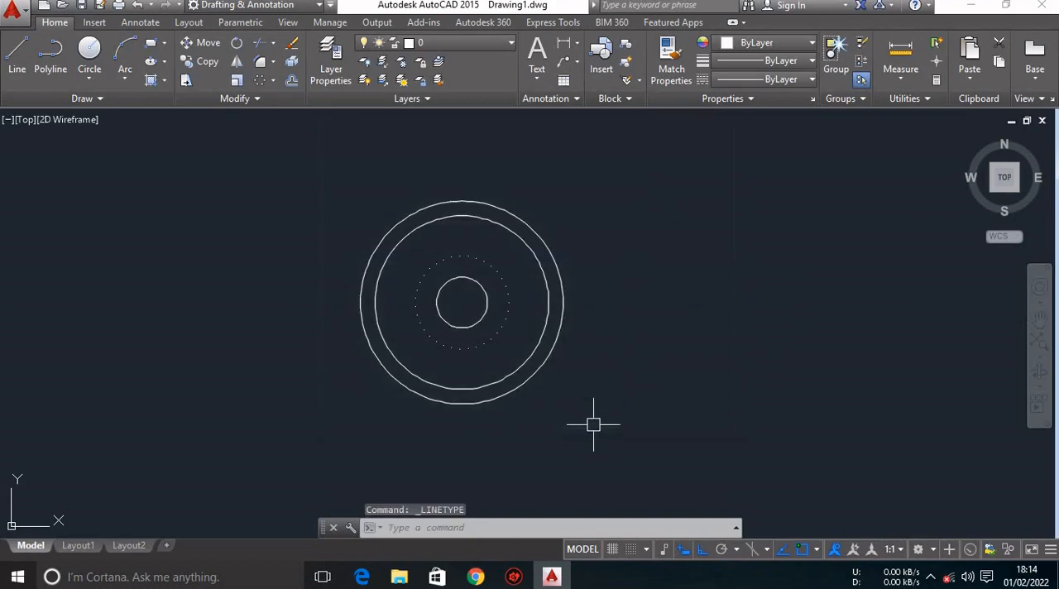
Draw a line in the CENTER linetype from the common centre to the outermost circle at 45°, with Ortho off.
click(791, 78)
click(783, 137)
text(l)
key(Return)
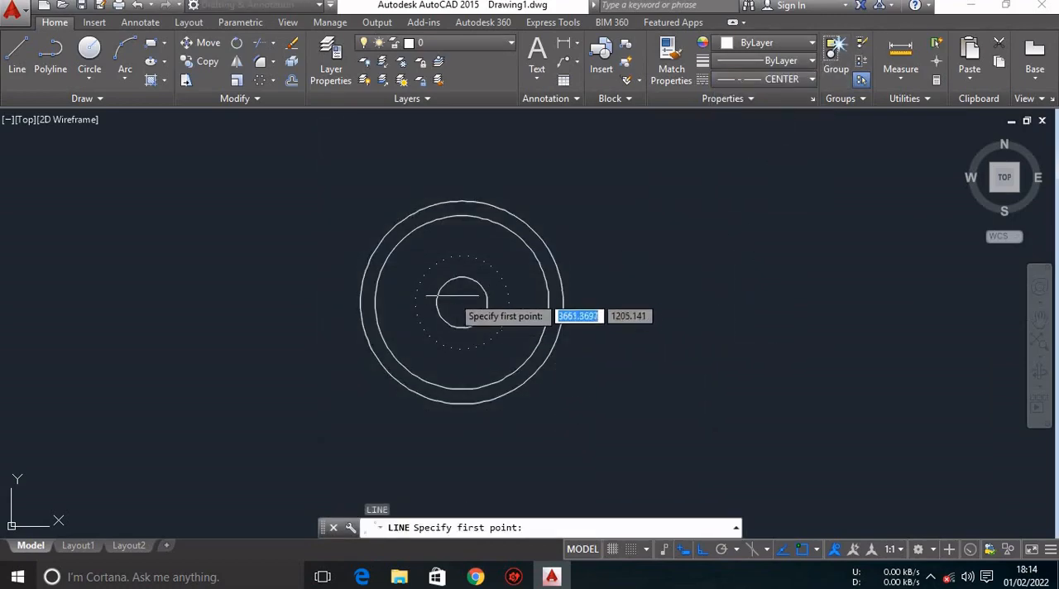
click(461, 302)
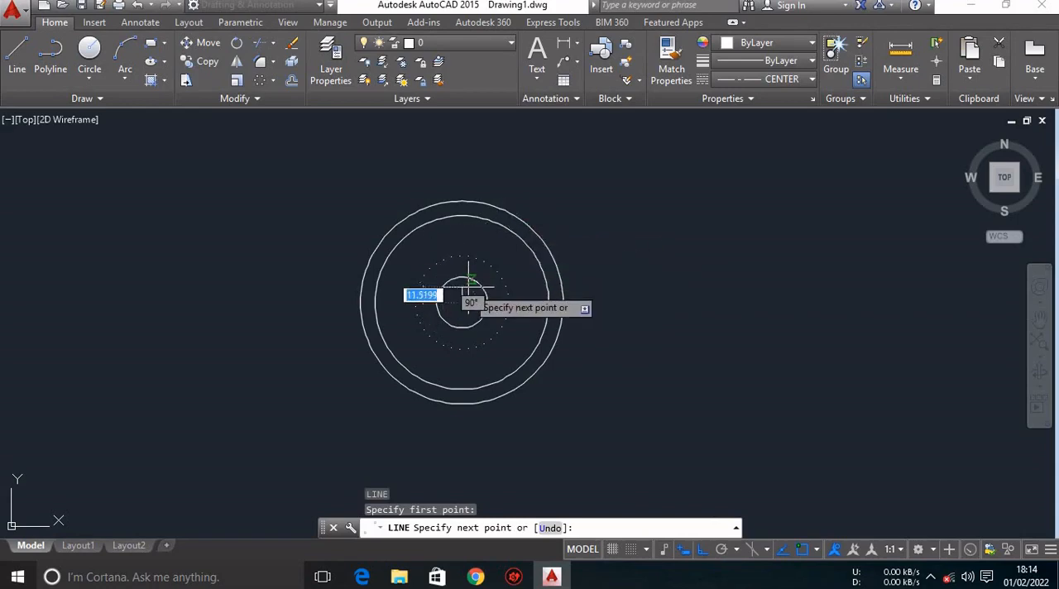
key(F8)
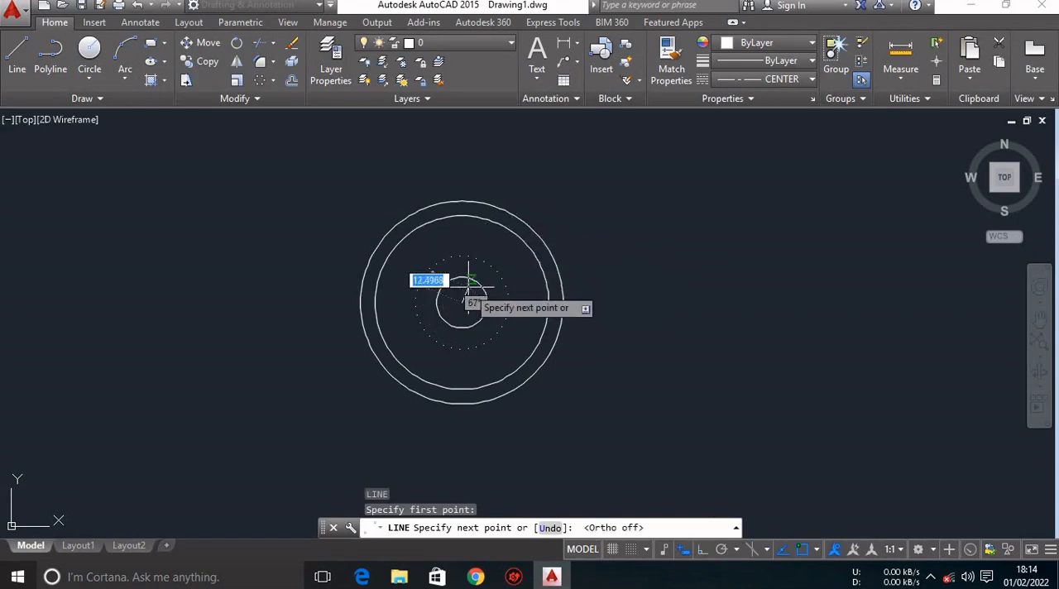
click(533, 230)
key(Escape)
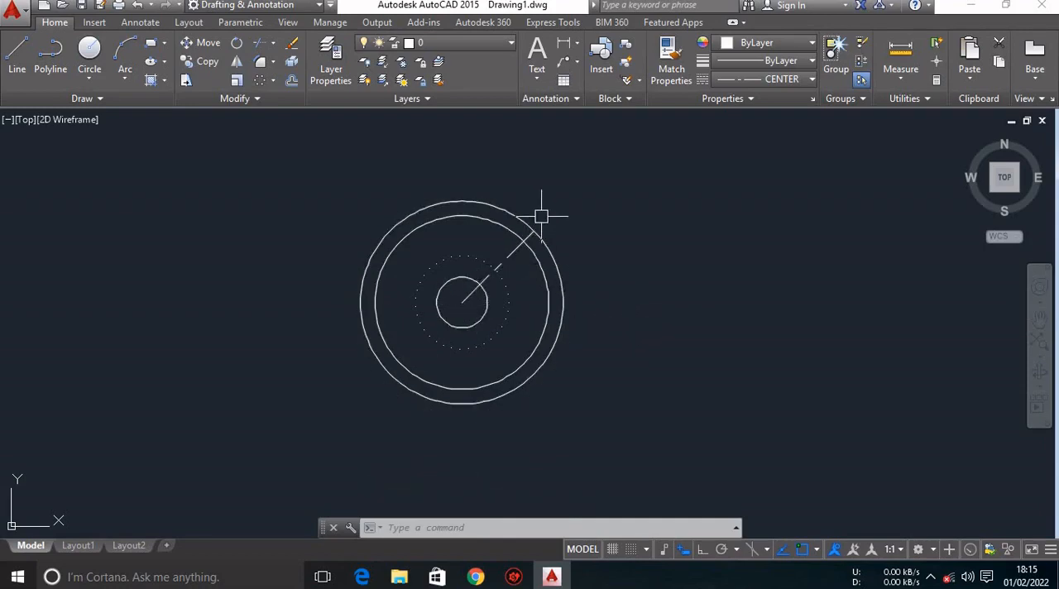
Create a polar array of the diagonal centre line around the common centre with 4 items filling 360°.
click(273, 80)
click(285, 173)
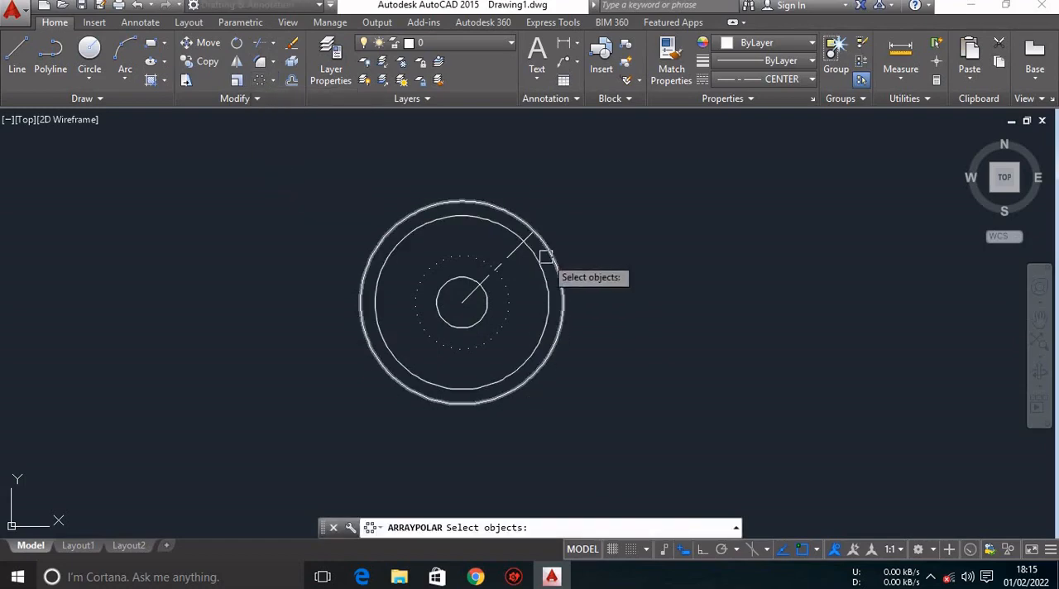
click(512, 257)
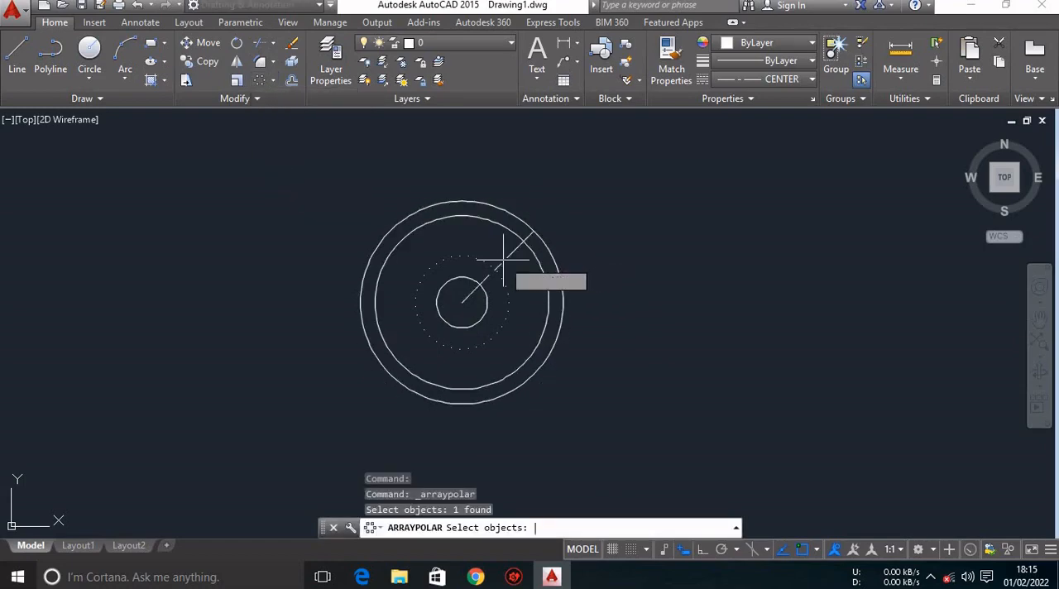
key(Return)
click(463, 302)
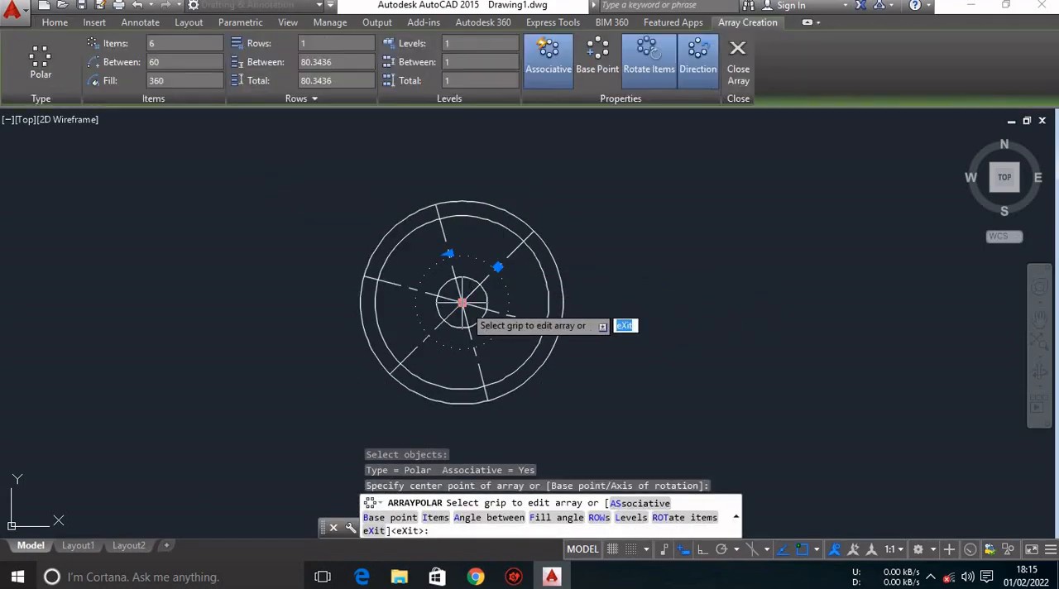
click(178, 44)
text(4)
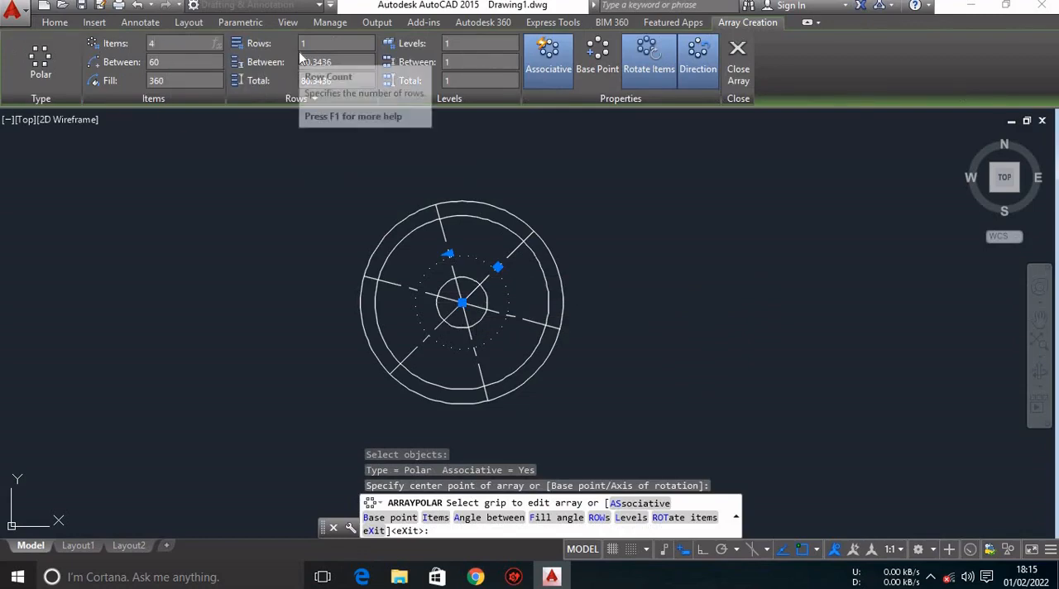
key(Return)
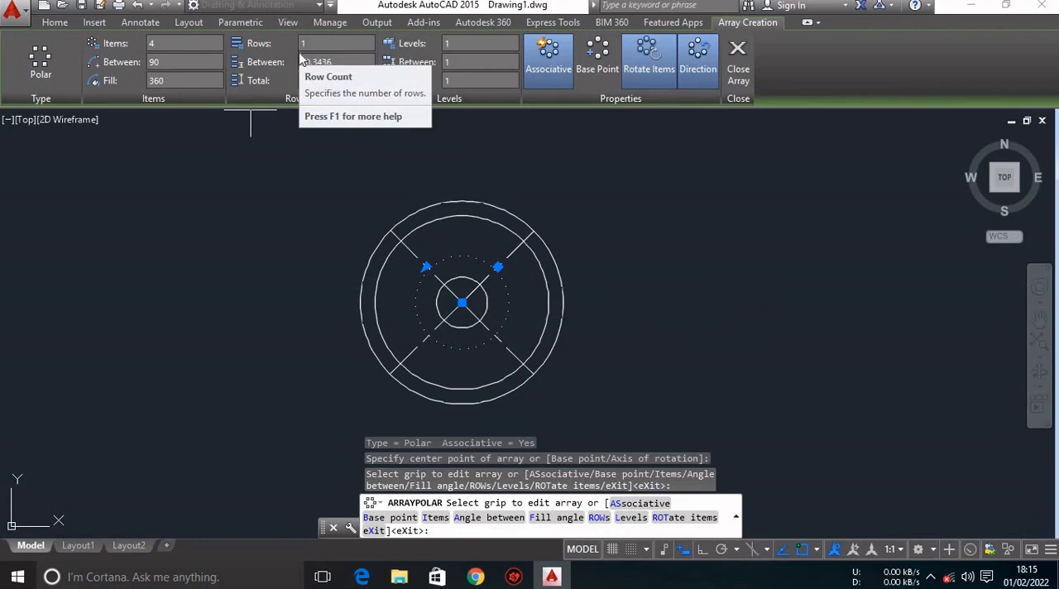
key(Escape)
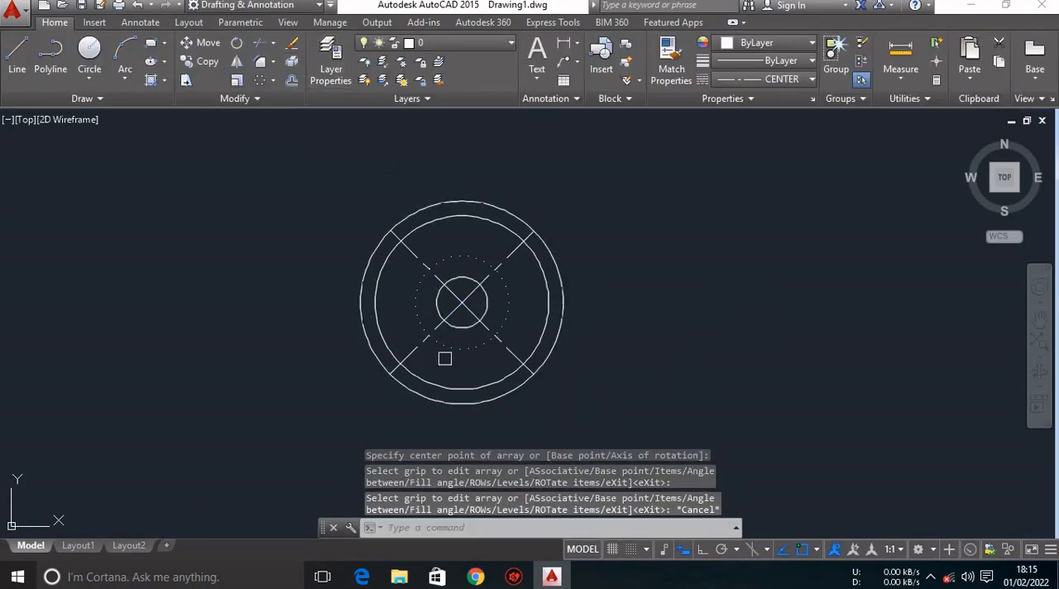
Check the curved spoke geometry in the reference PDF in Chrome, return to AutoCAD and inspect the lower spoke area.
click(476, 577)
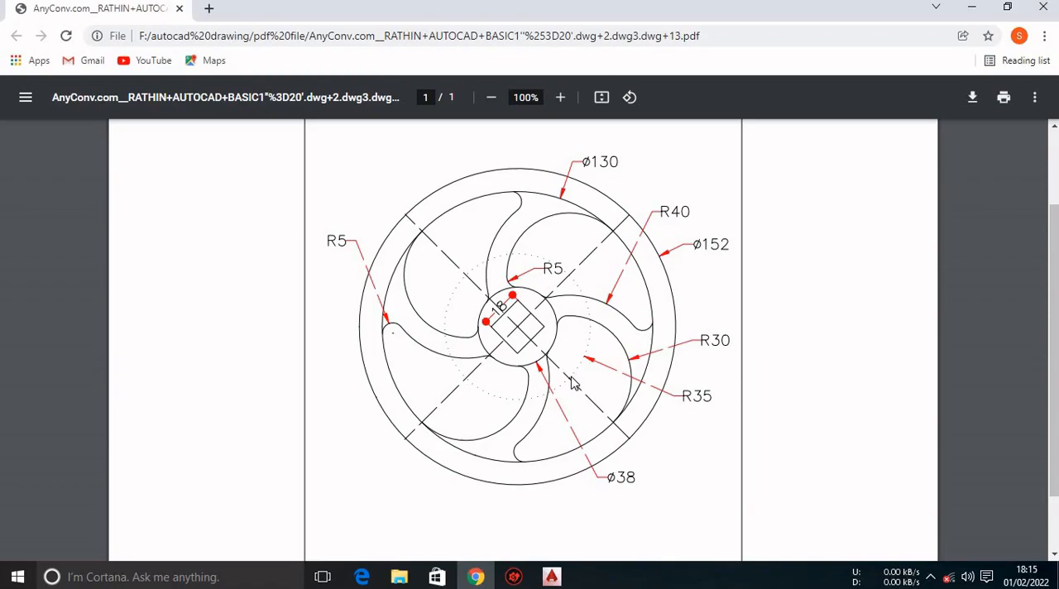
click(551, 577)
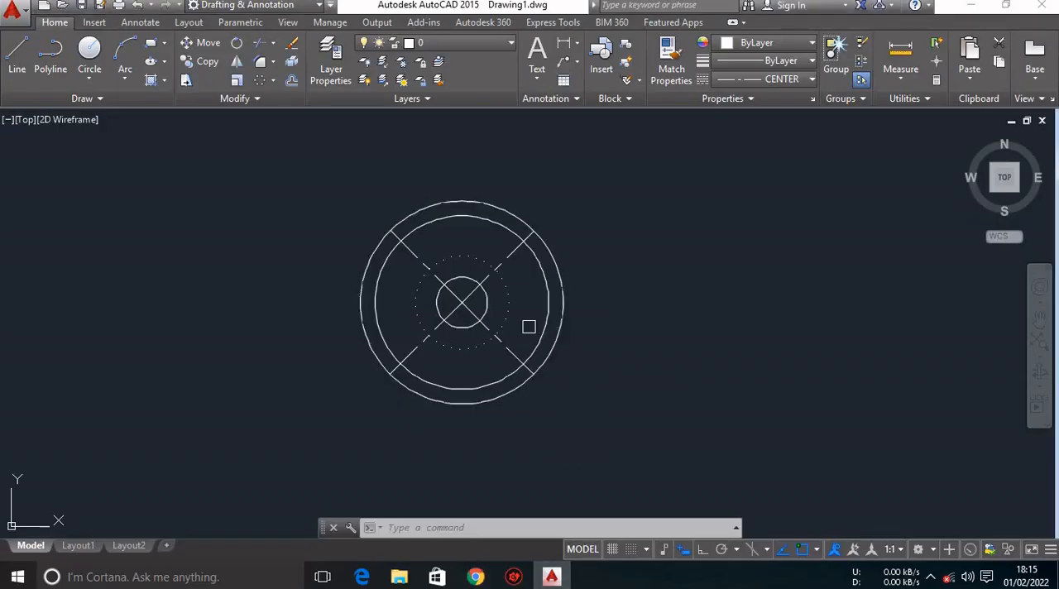
scroll(493, 329, up, 5)
scroll(493, 328, down, 3)
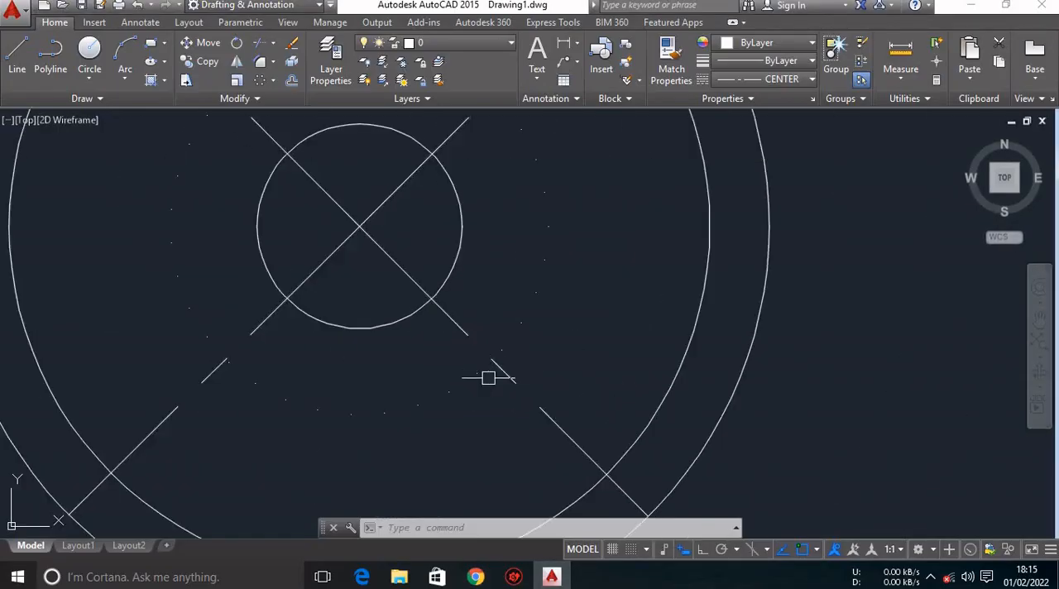
scroll(402, 383, down, 4)
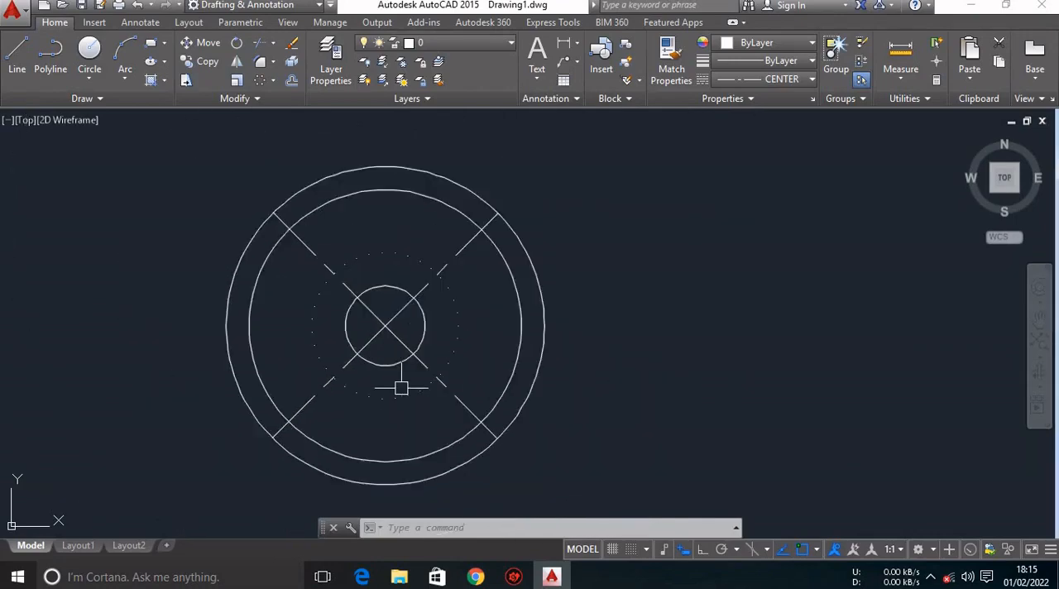
scroll(403, 387, up, 4)
text(c)
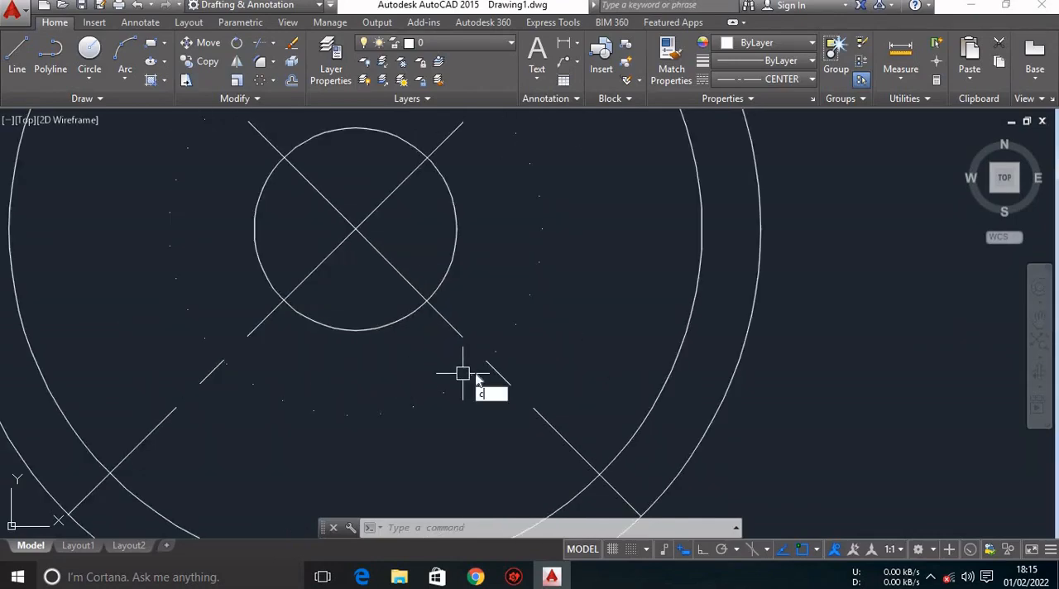
key(Return)
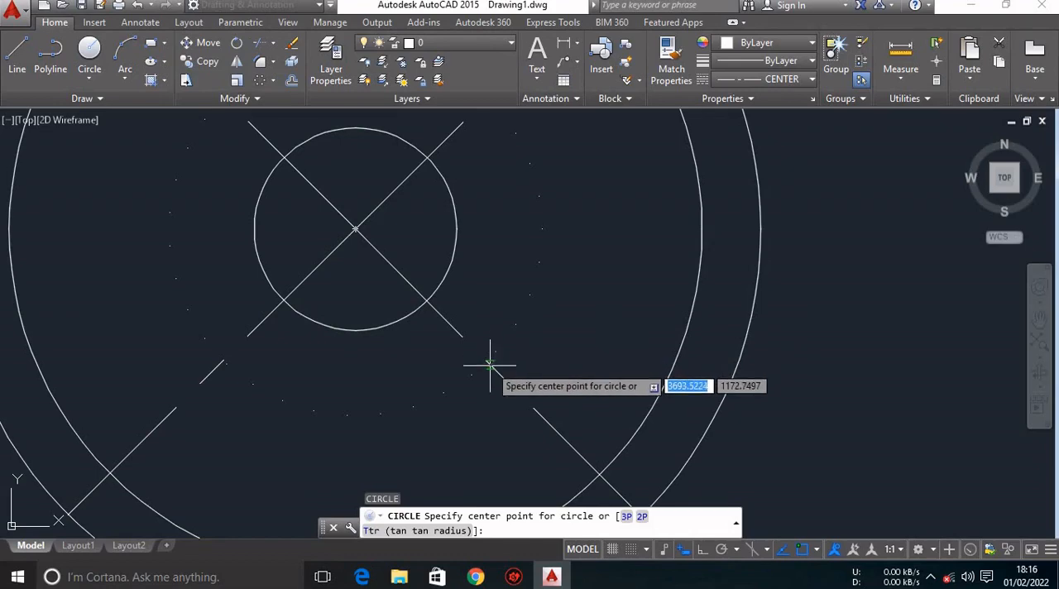
text(')
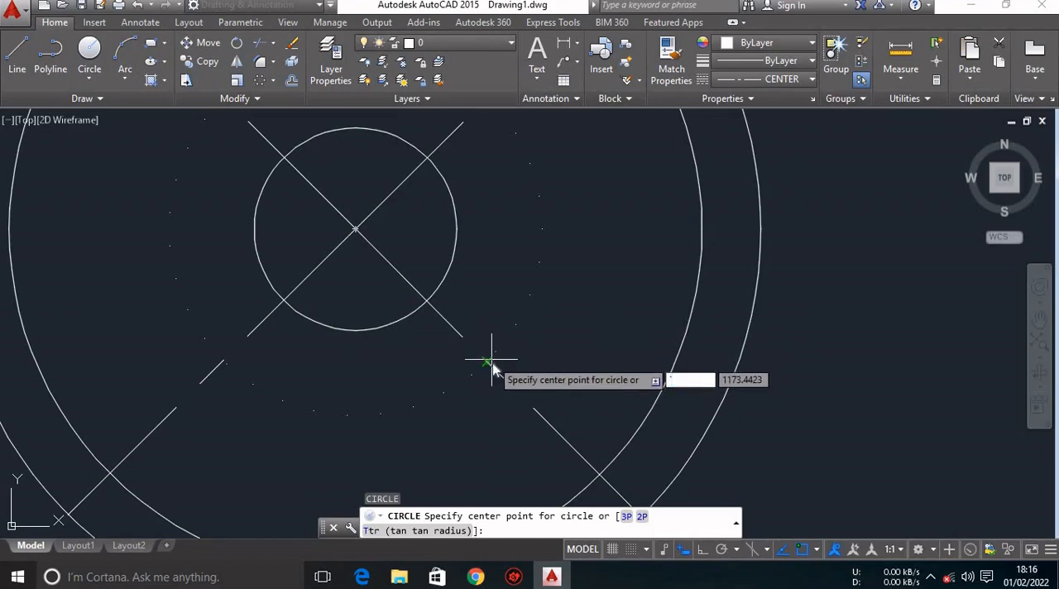
key(Escape)
key(Escape)
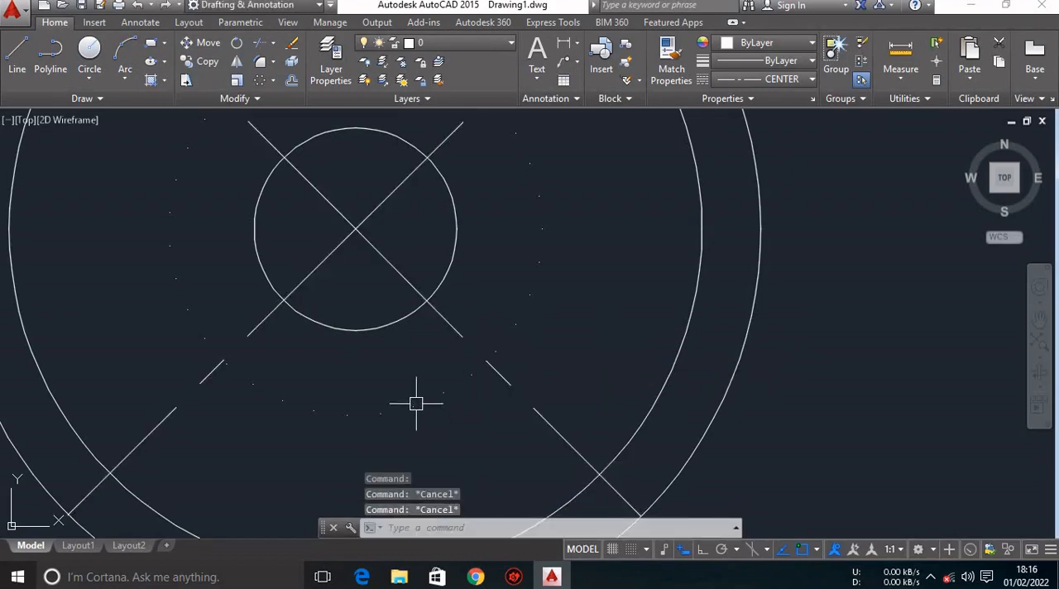
Match the properties of the second-largest circle onto the dotted circle, making it continuous.
click(416, 404)
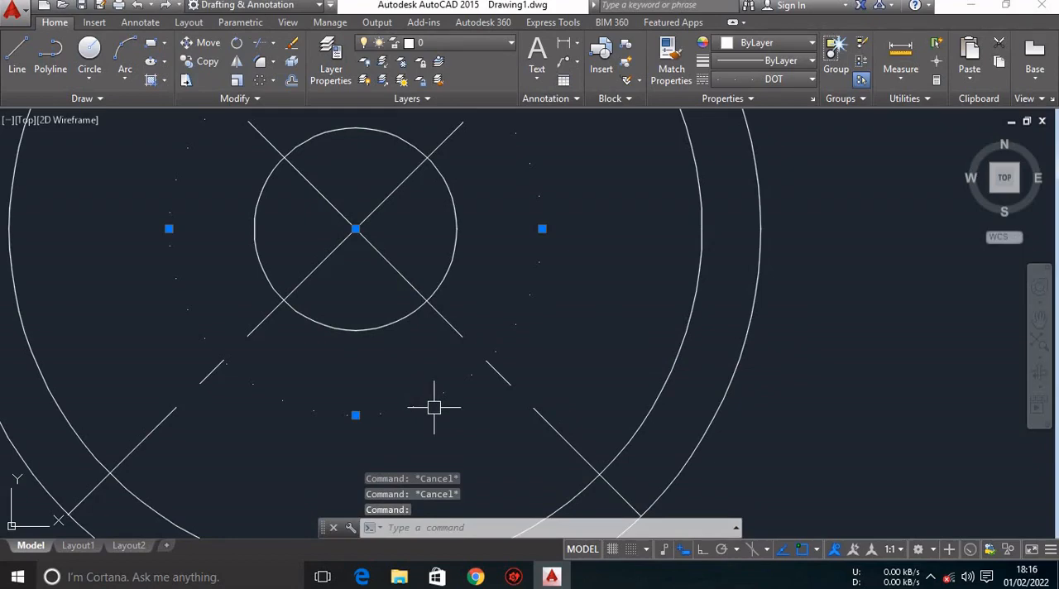
key(Escape)
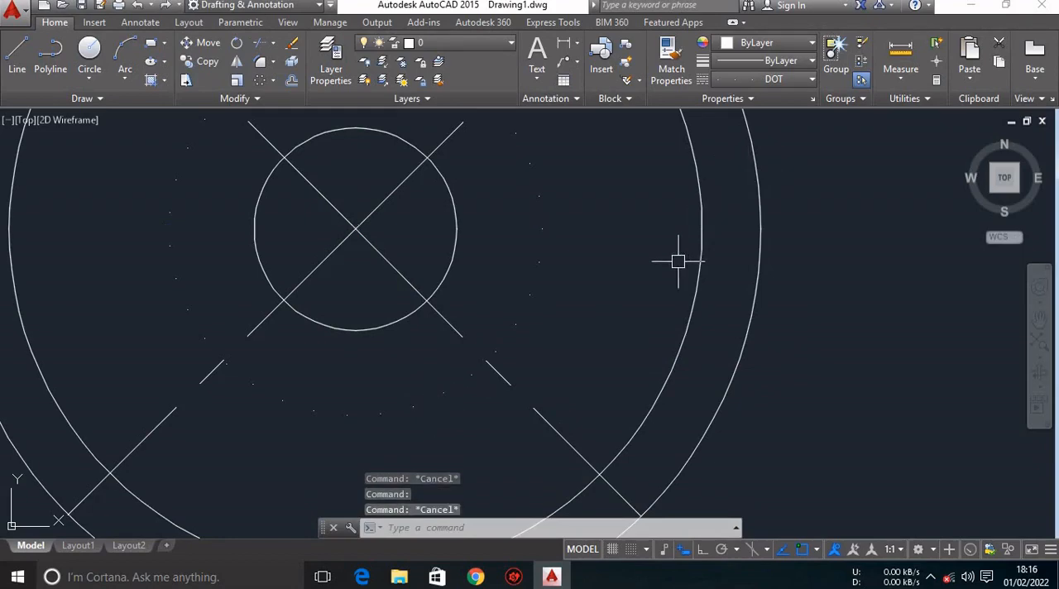
click(672, 59)
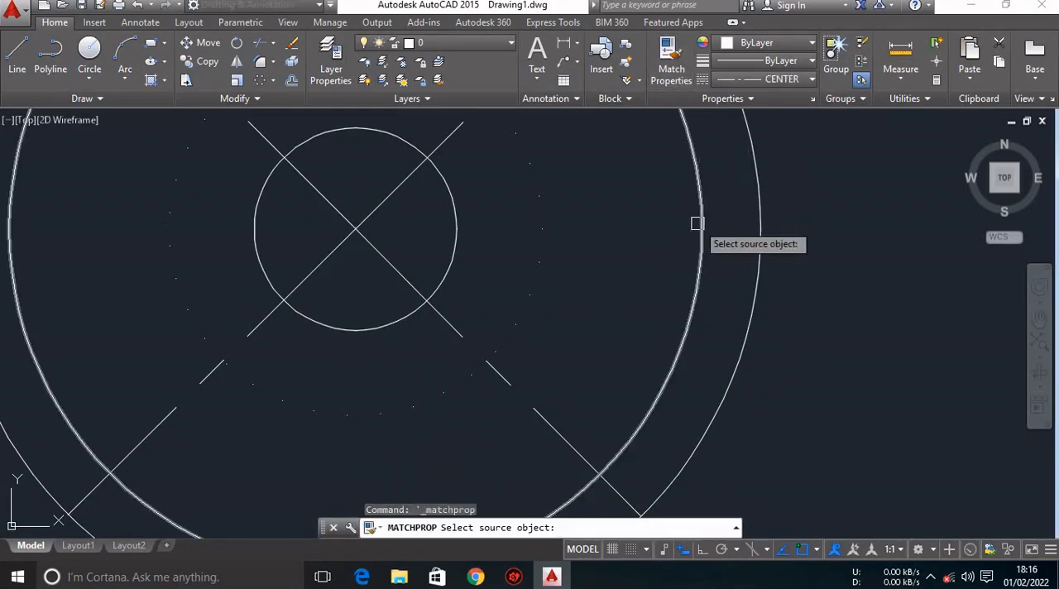
click(696, 224)
click(543, 253)
key(Escape)
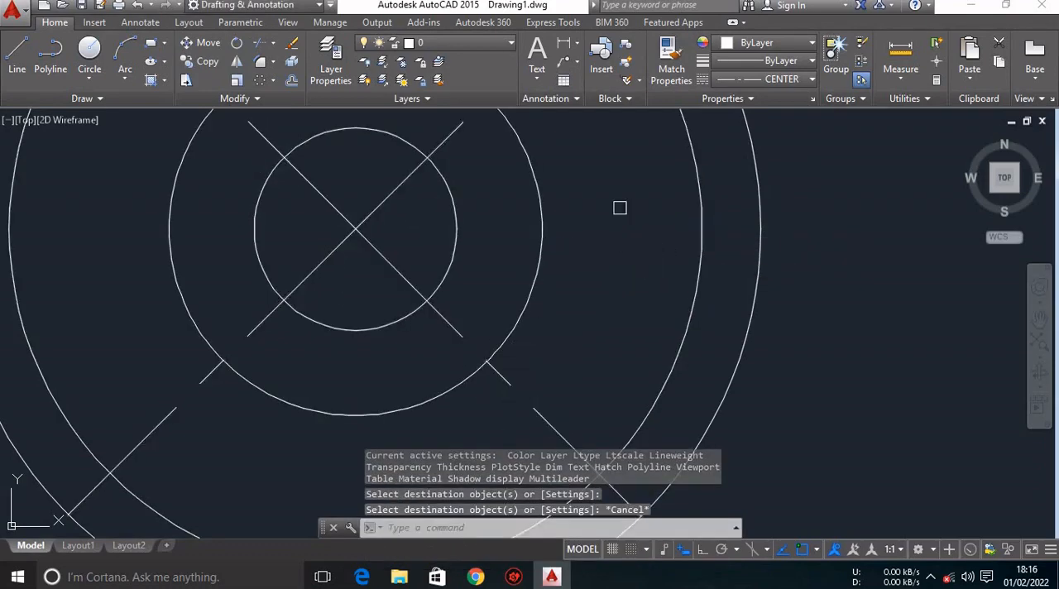
text(c)
key(Return)
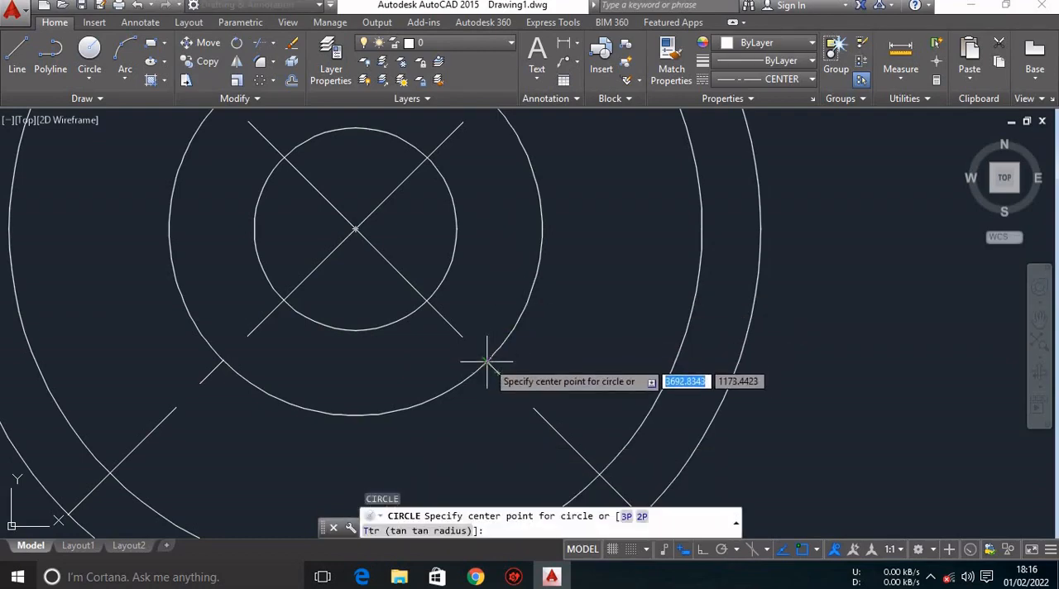
click(487, 361)
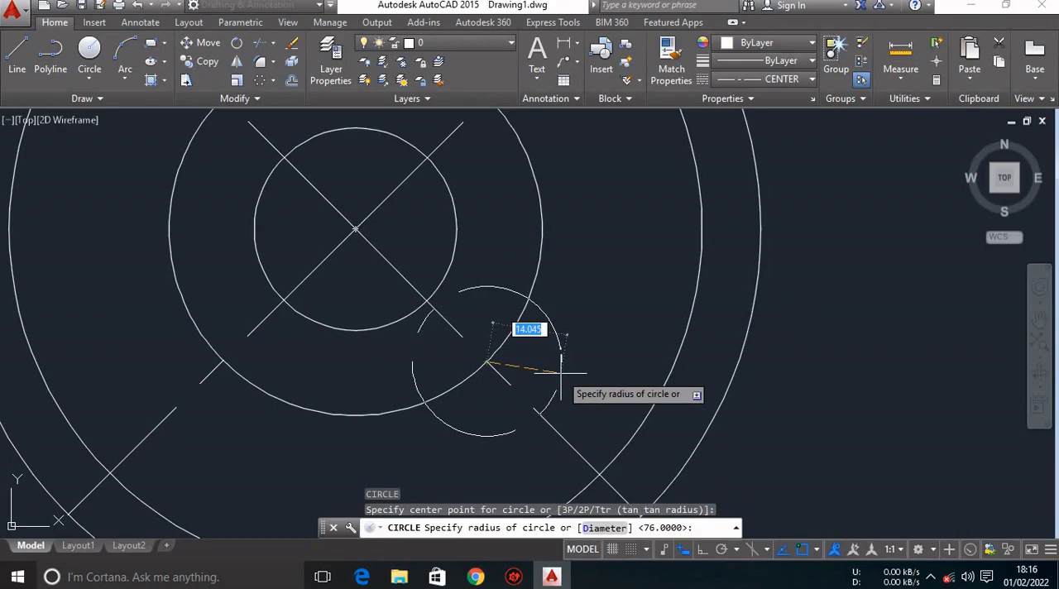
key(Escape)
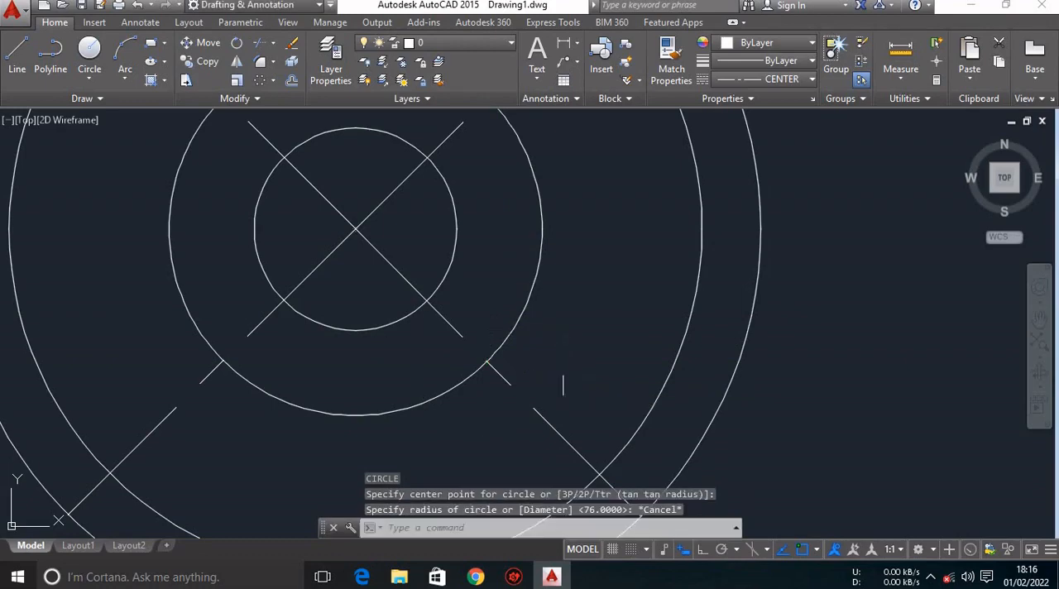
Set the current linetype to ByLayer, check the spoke radii in the reference PDF in Chrome and return to AutoCAD.
click(776, 83)
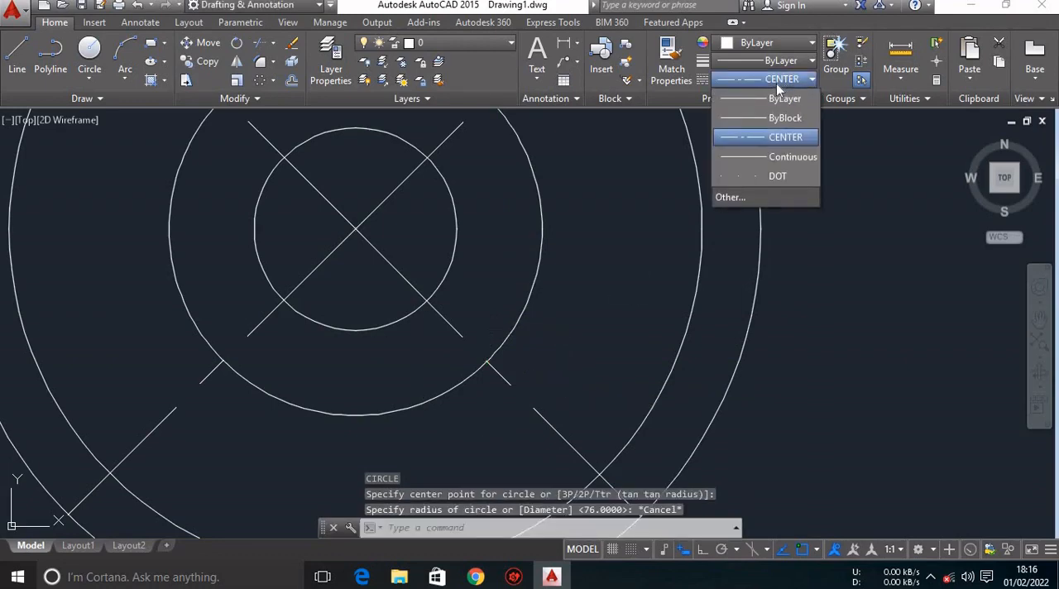
click(778, 98)
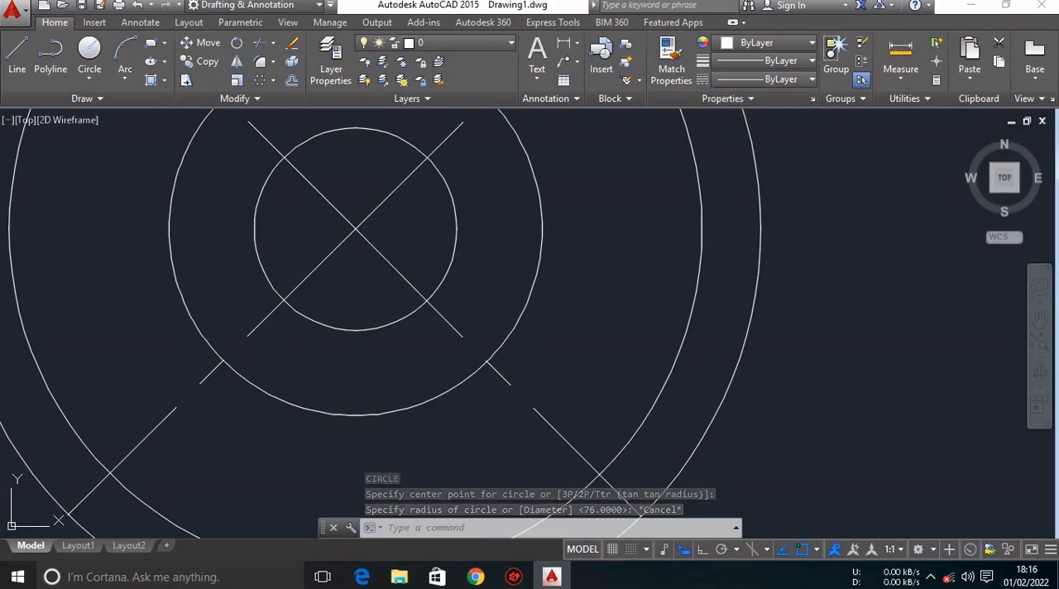
click(475, 577)
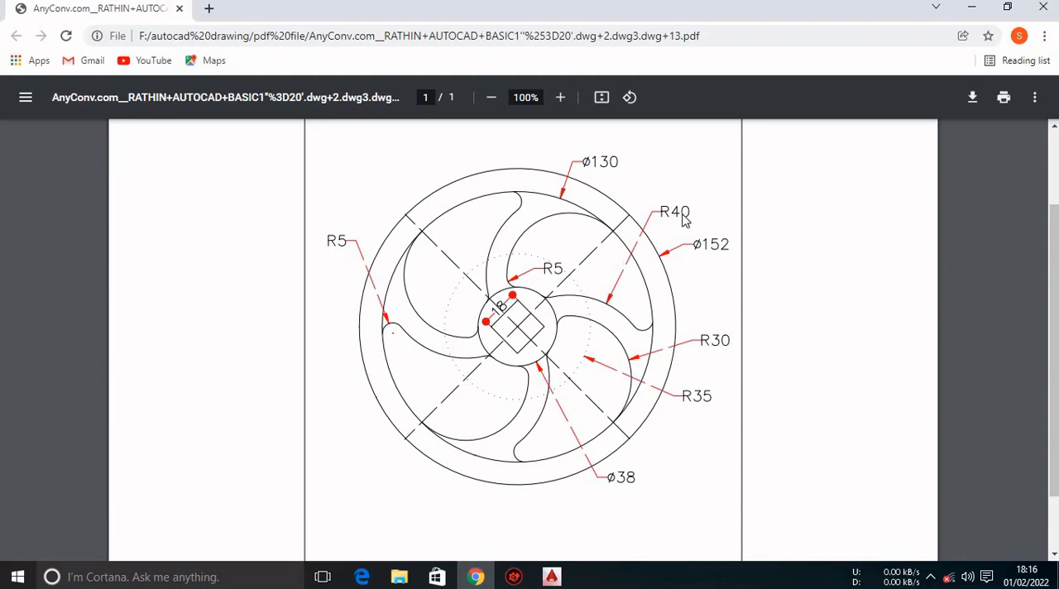
click(551, 576)
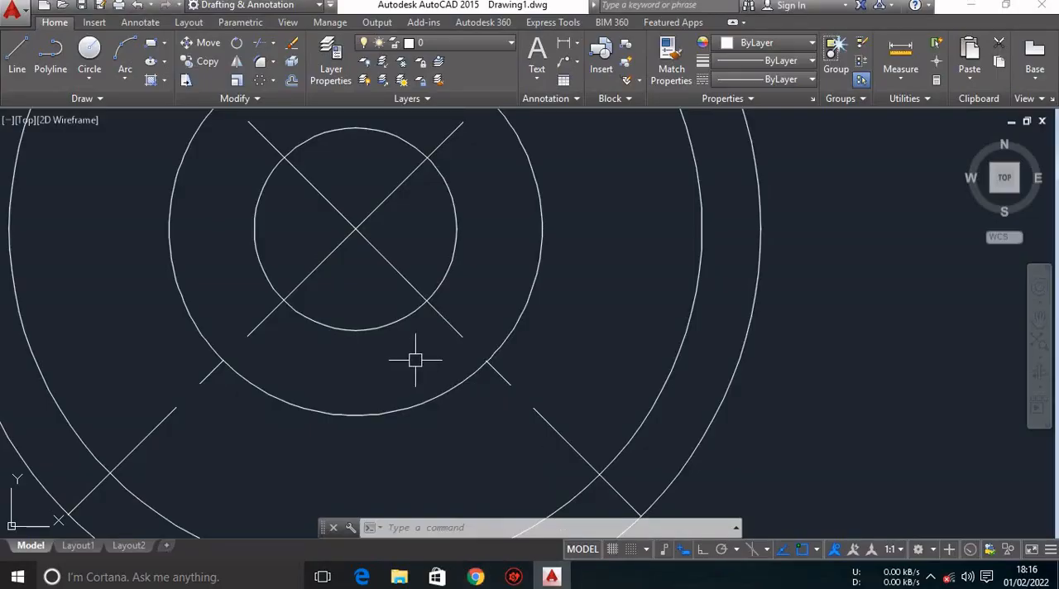
Draw a circle of radius 30 centred where the lower-right diagonal crosses the second circle from the centre.
text(c)
key(Return)
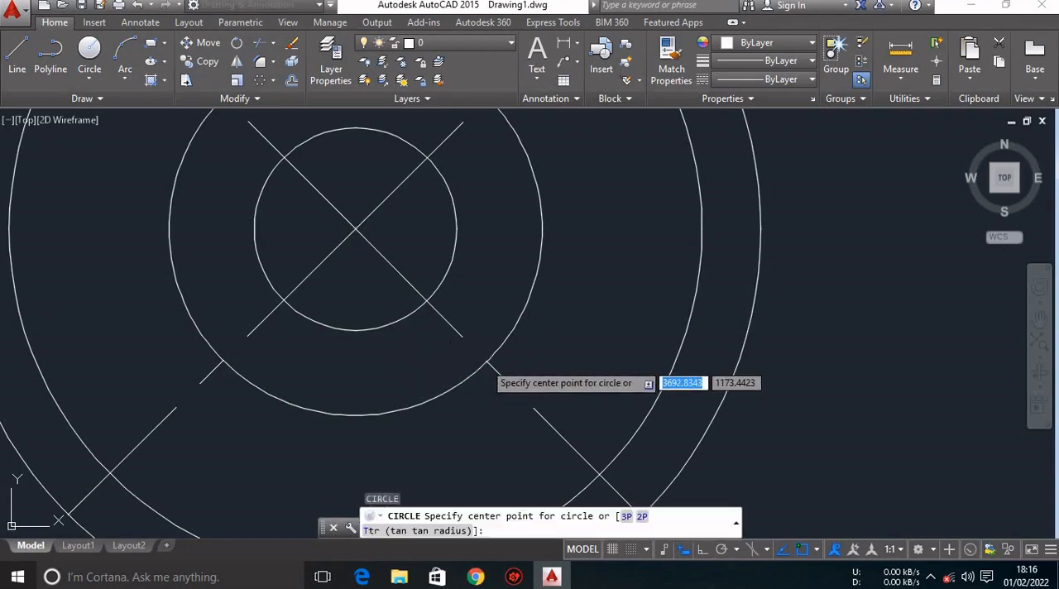
click(488, 364)
text(30)
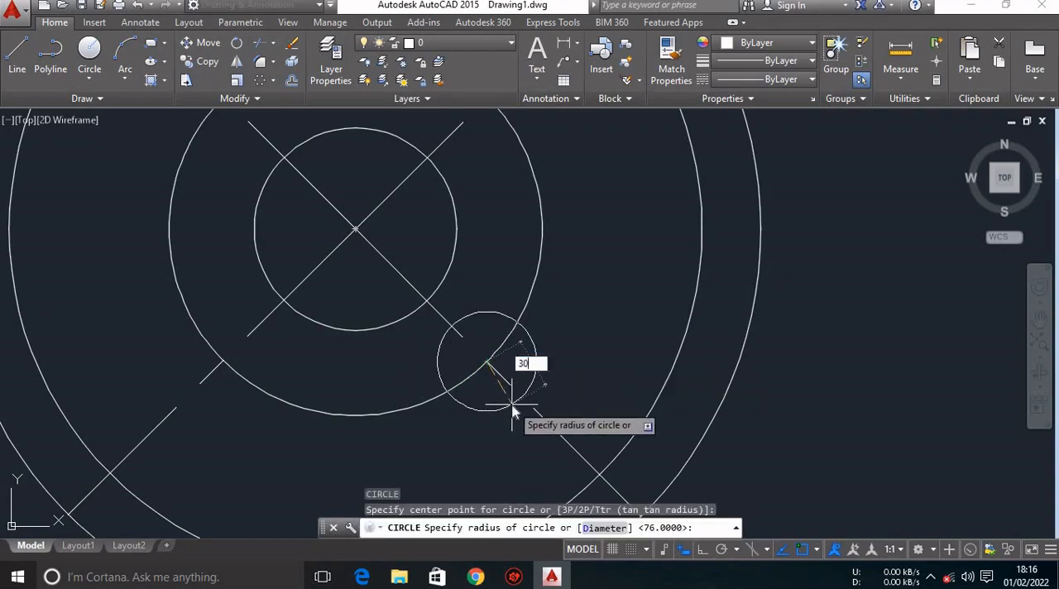
key(Return)
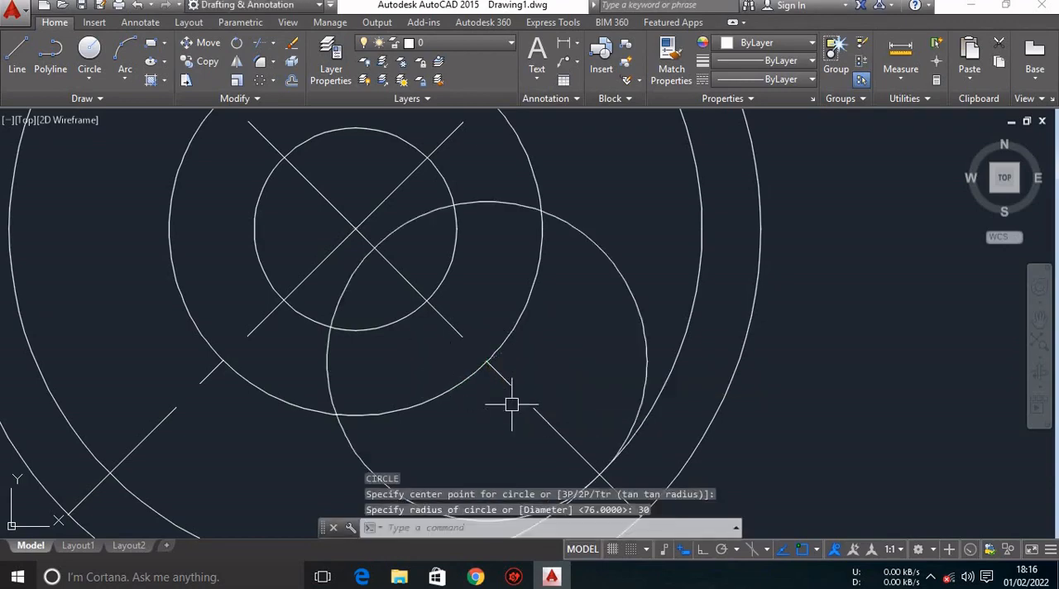
Draw a circle of radius 40 concentric with the radius 30 circle.
scroll(513, 405, down, 2)
scroll(516, 404, up, 1)
middle_drag(515, 397, 525, 311)
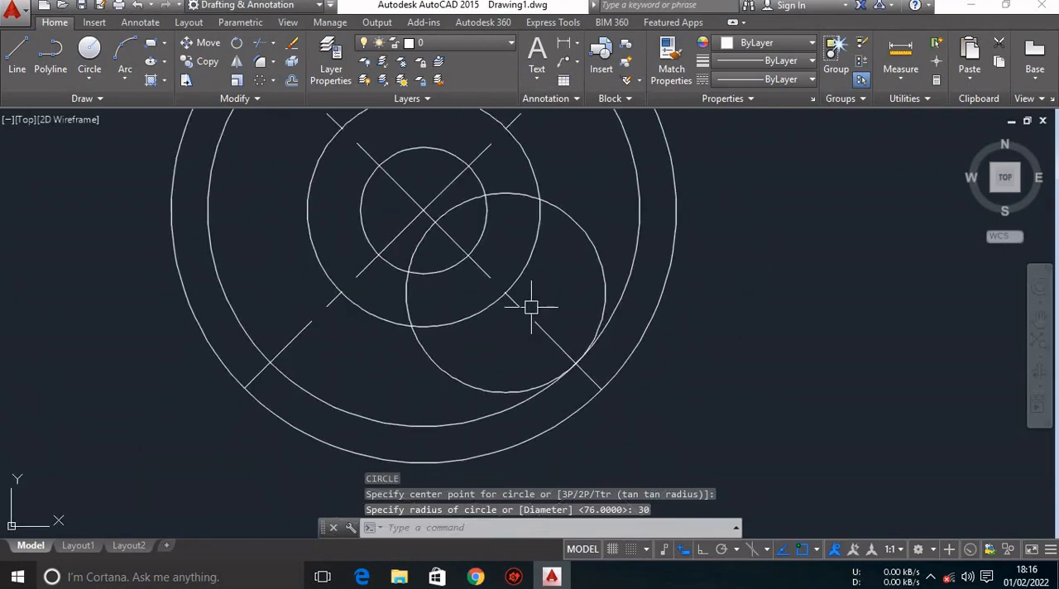
key(Return)
click(518, 303)
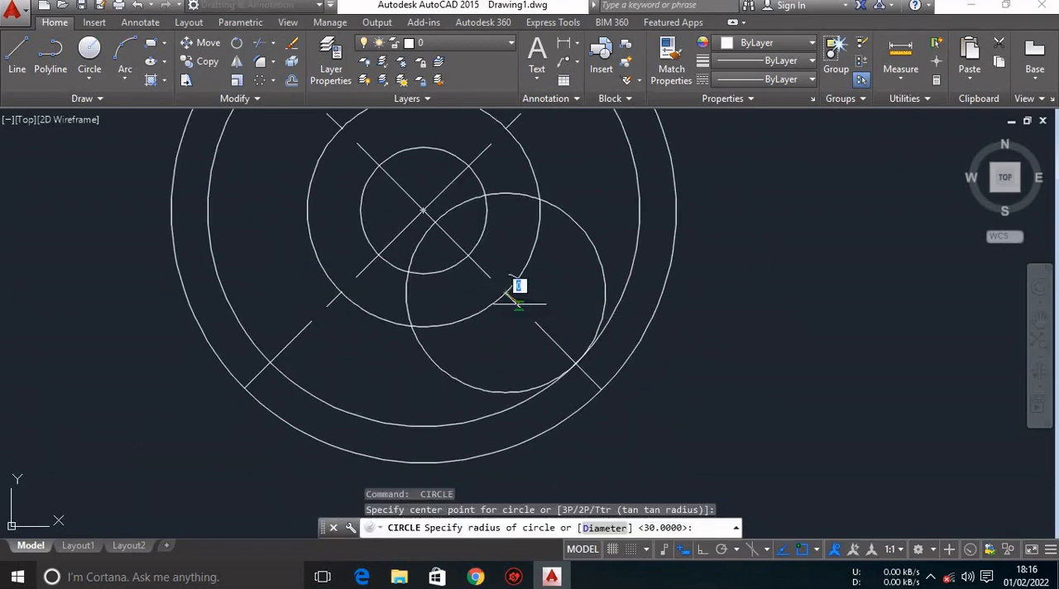
text(40)
key(Return)
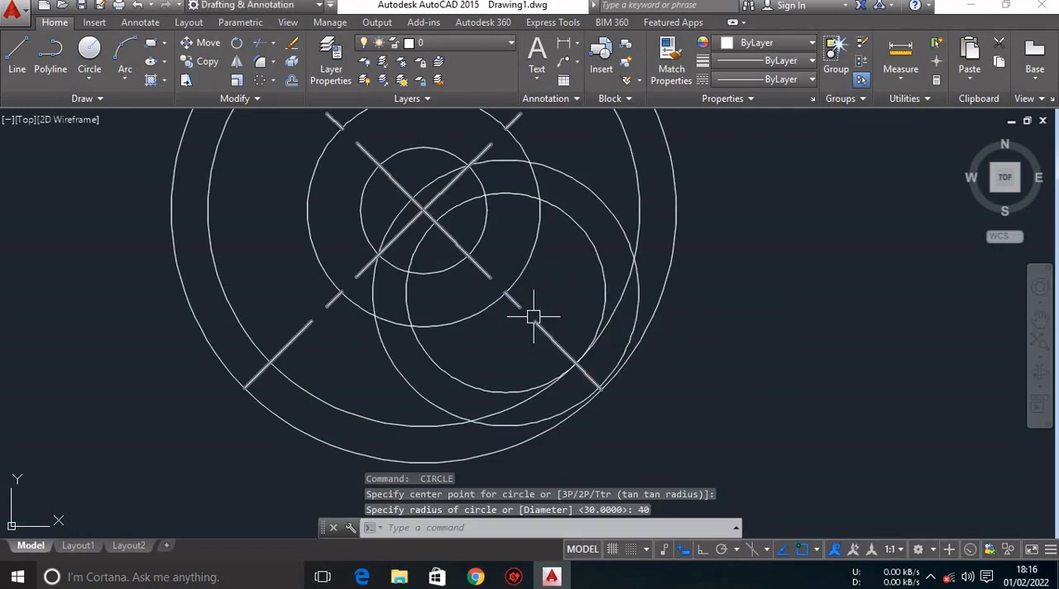
key(Escape)
key(Escape)
key(Escape)
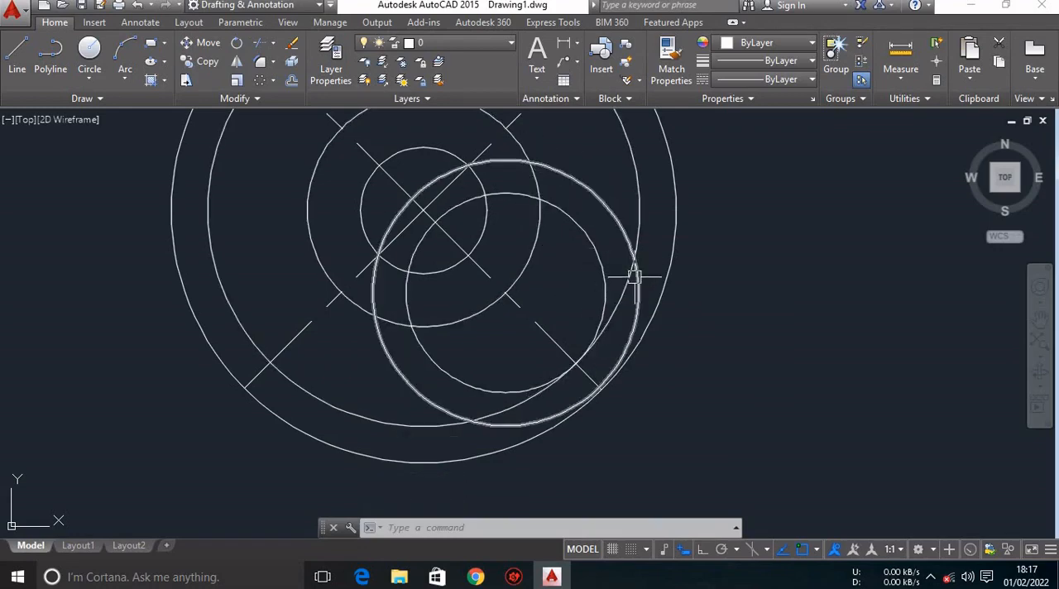
Trim the radius 30 and radius 40 circles against the second circle from the centre and the second-largest circle.
text(t)
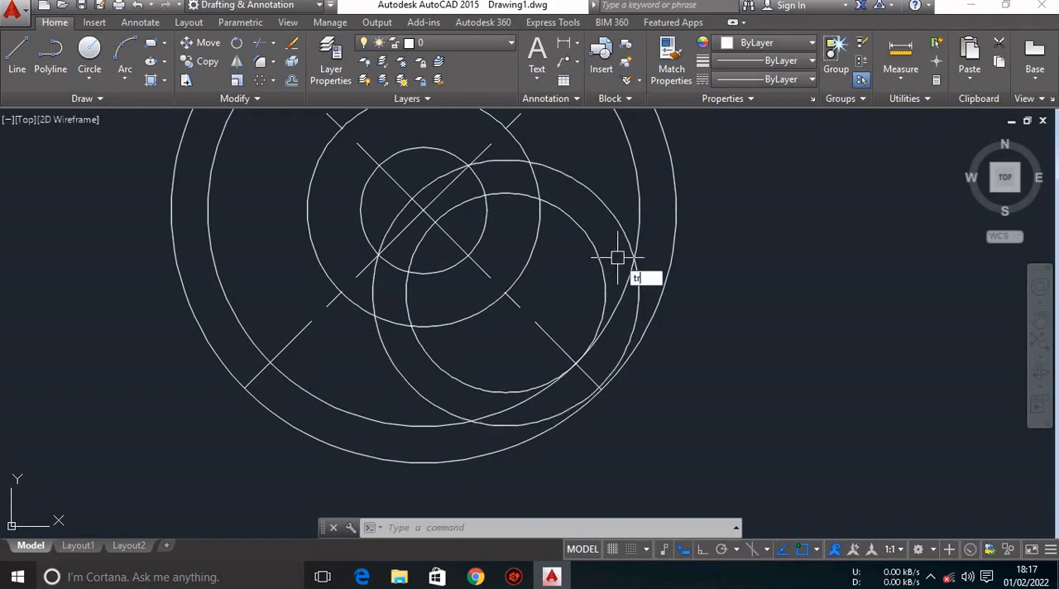
text(r)
key(Return)
key(Return)
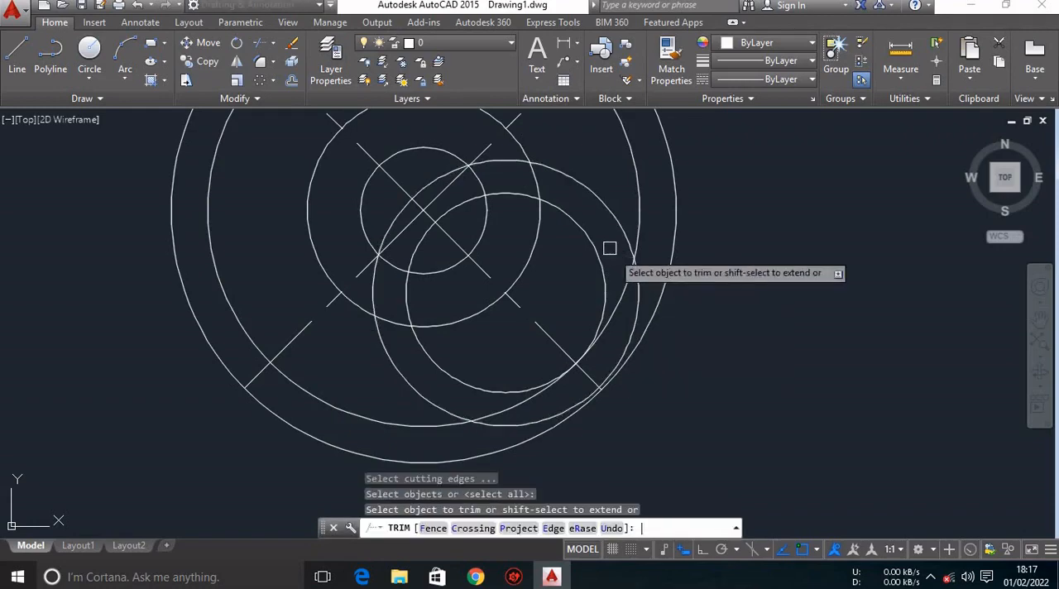
click(510, 158)
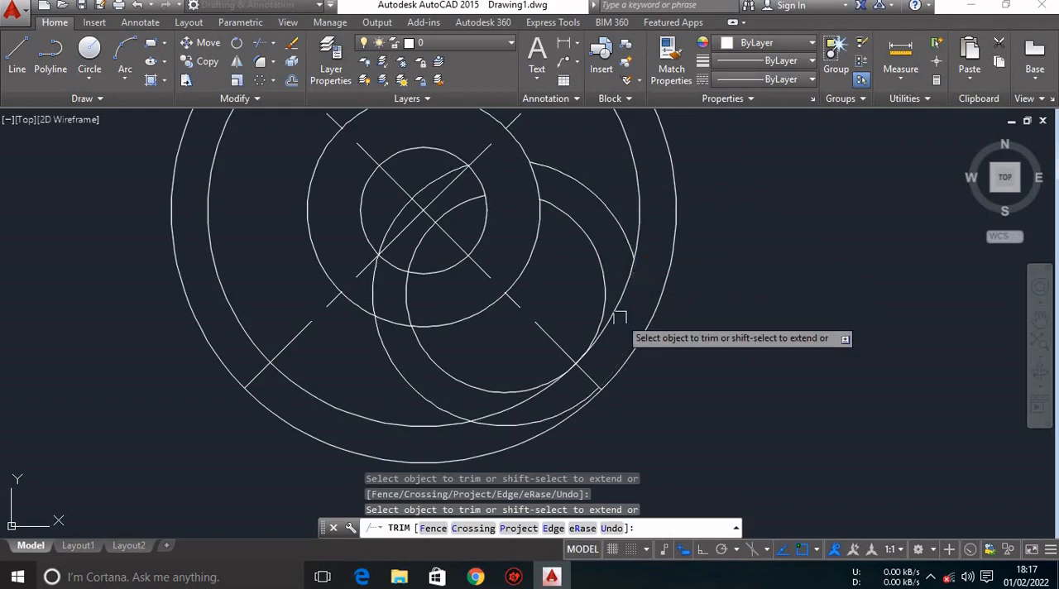
click(516, 391)
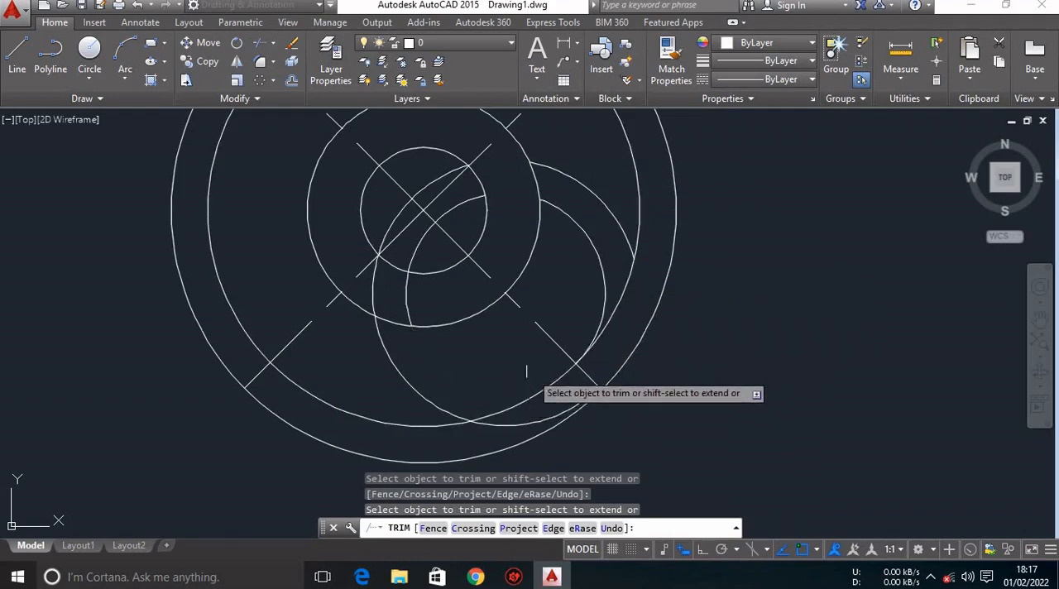
key(Escape)
Erase the two leftover arcs of the trimmed circles, keeping only the spoke arcs between the second and second-largest circles.
click(486, 425)
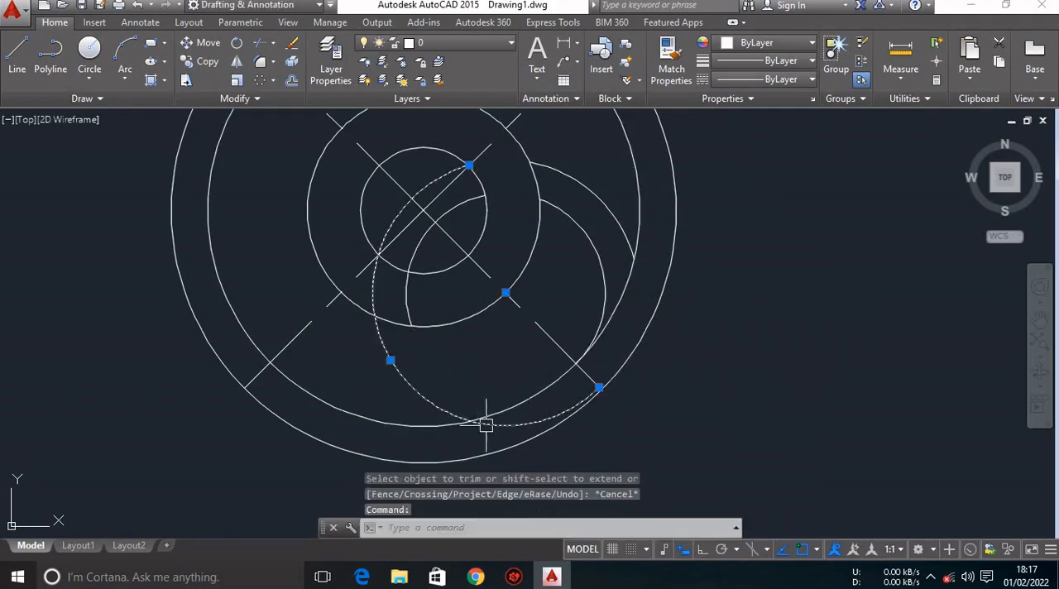
key(Delete)
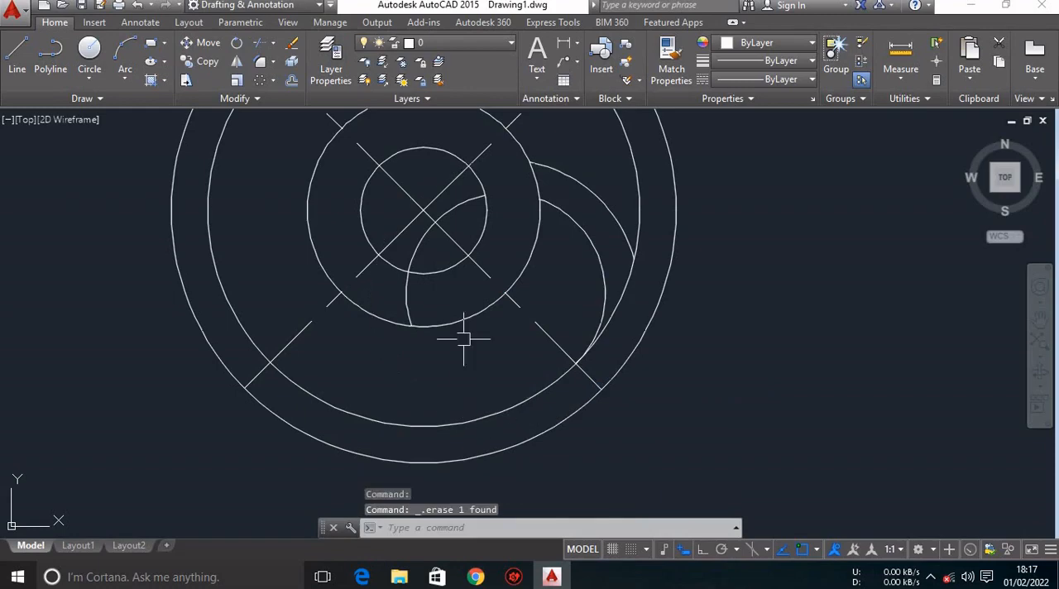
click(402, 292)
key(Delete)
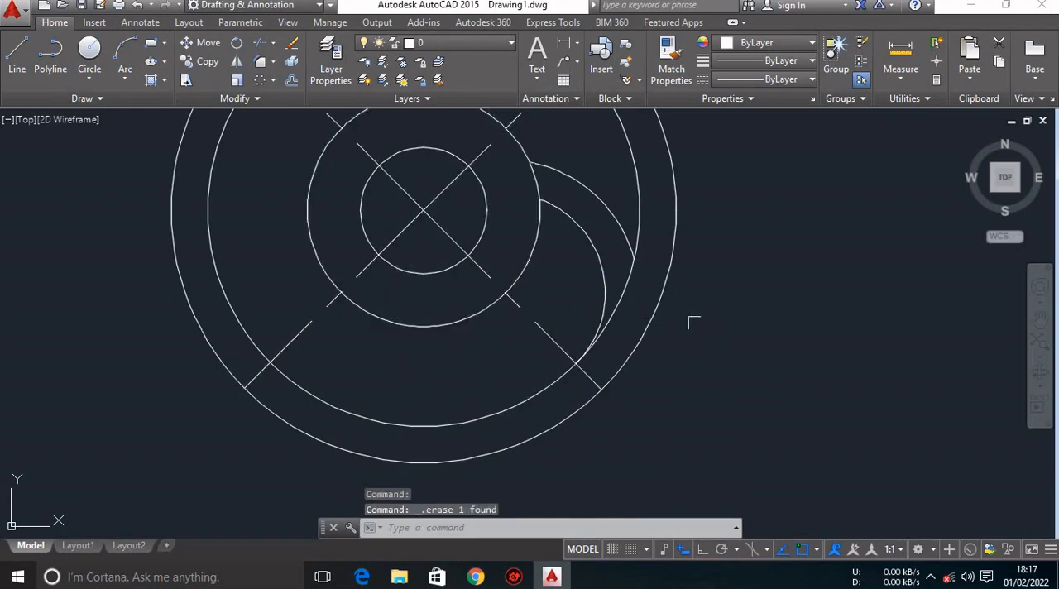
Check the fillet radius in the reference PDF in Chrome, return to AutoCAD and fillet the R30 arc to the second circle with radius 5.
mouse_move(694, 323)
middle_down()
mouse_move(680, 385)
mouse_move(702, 357)
middle_up()
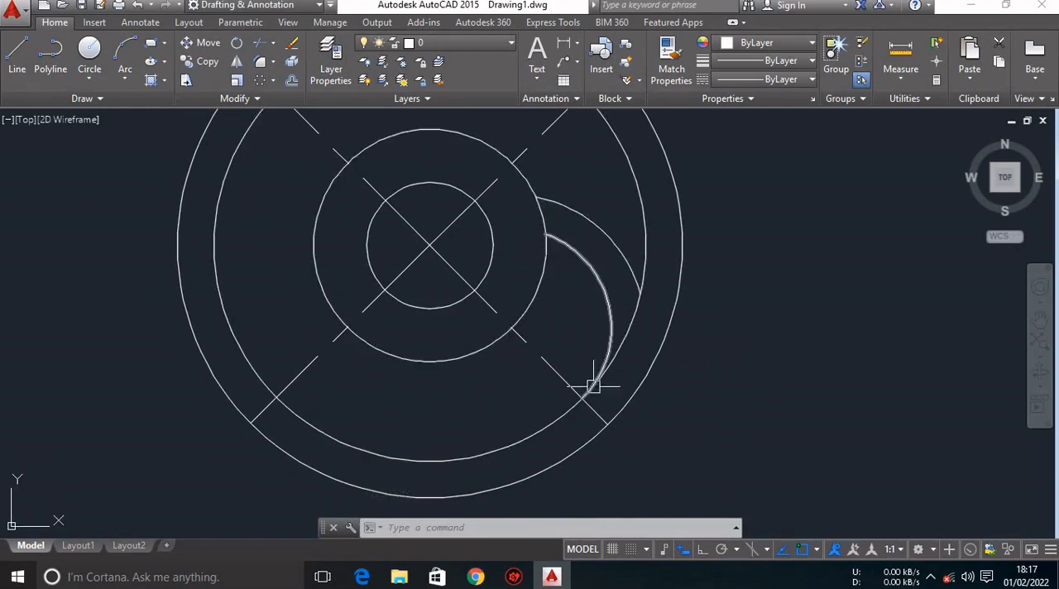
click(548, 241)
click(476, 577)
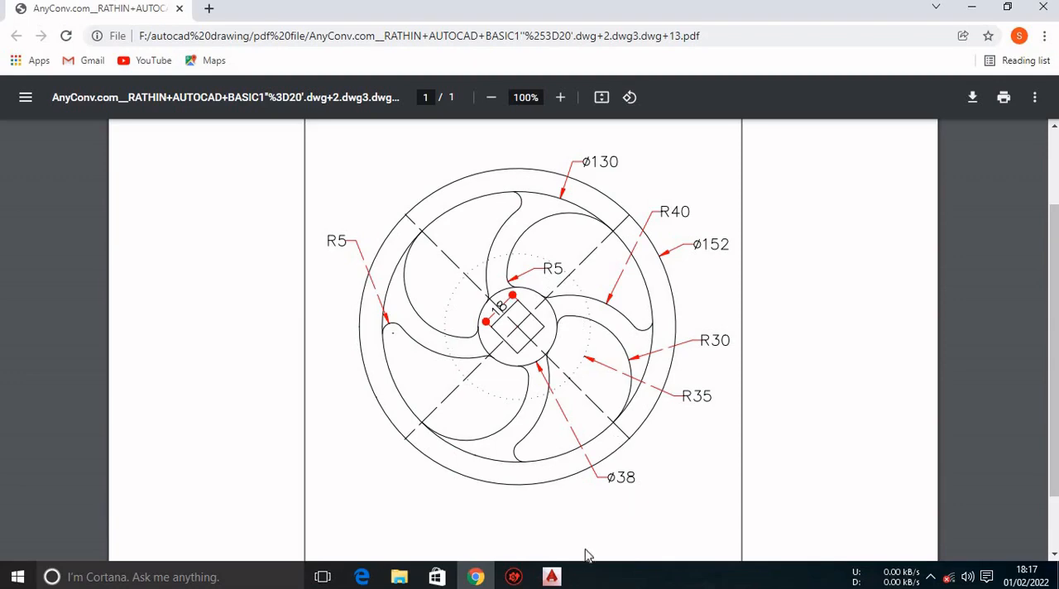
click(551, 577)
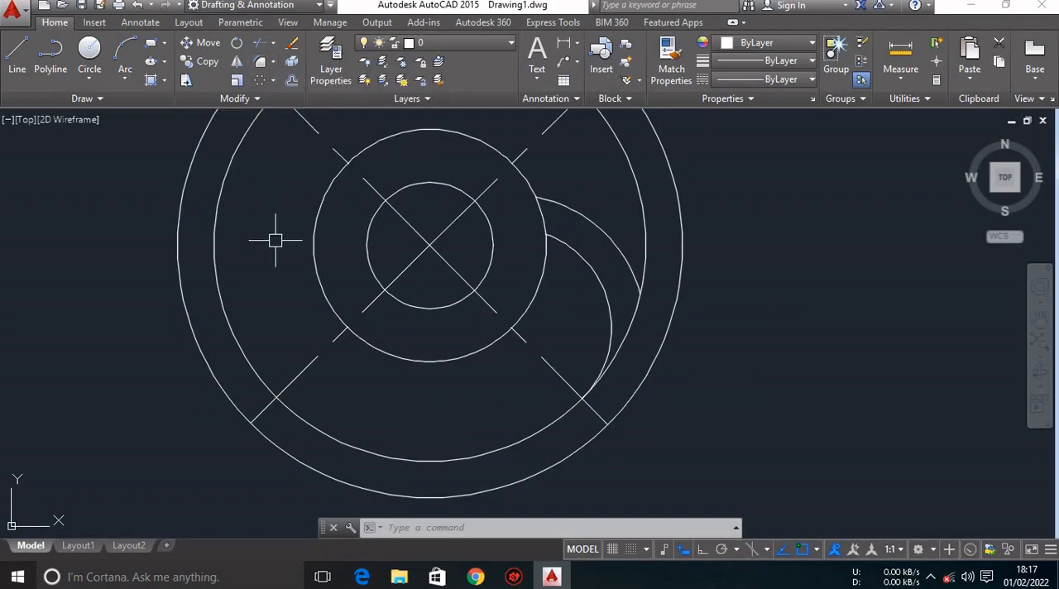
text(F)
key(Return)
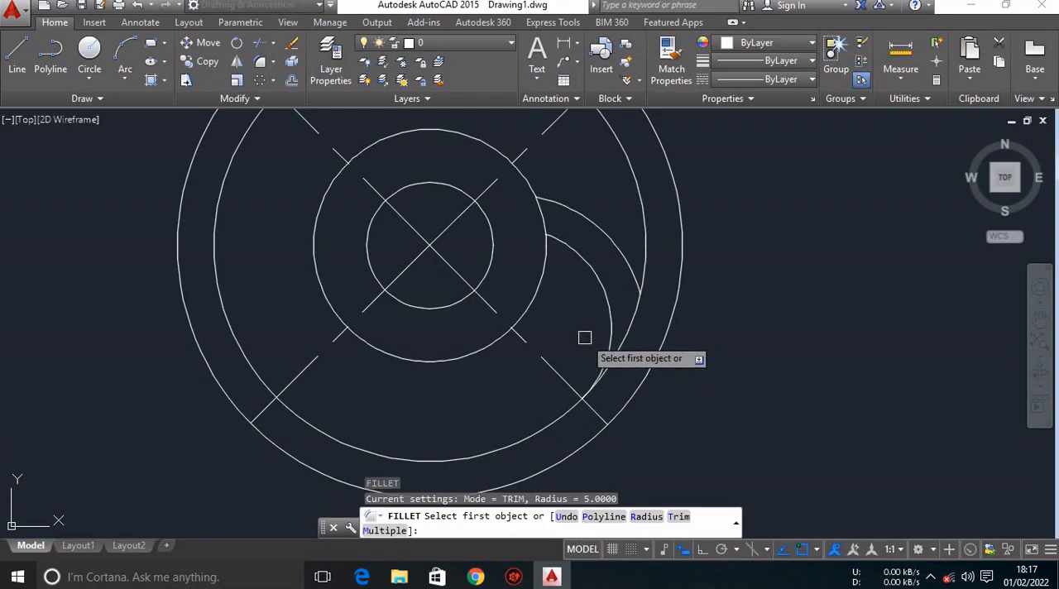
text(r)
key(Return)
text(5)
key(Return)
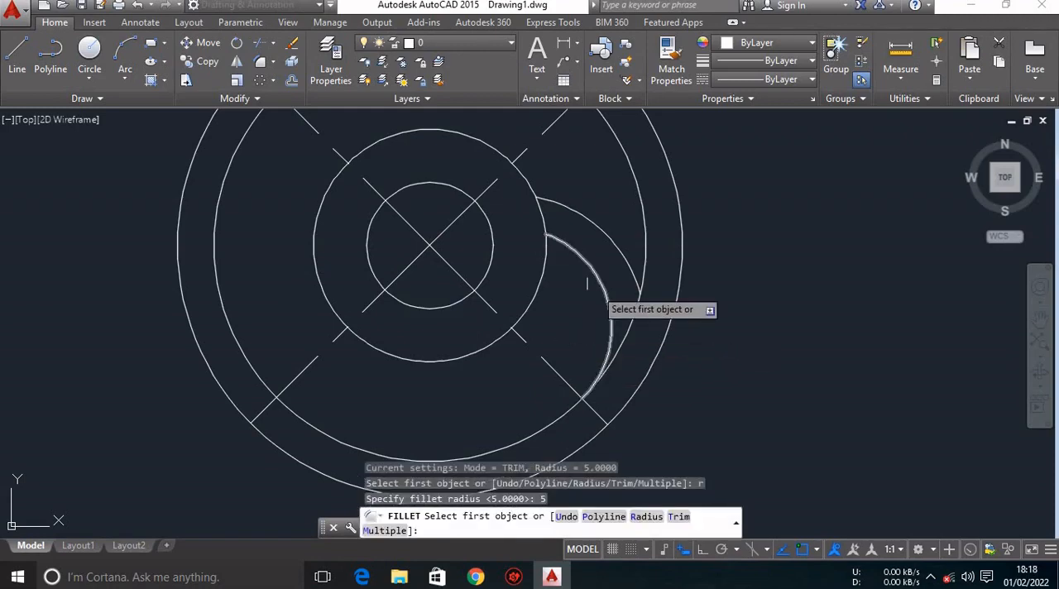
click(560, 238)
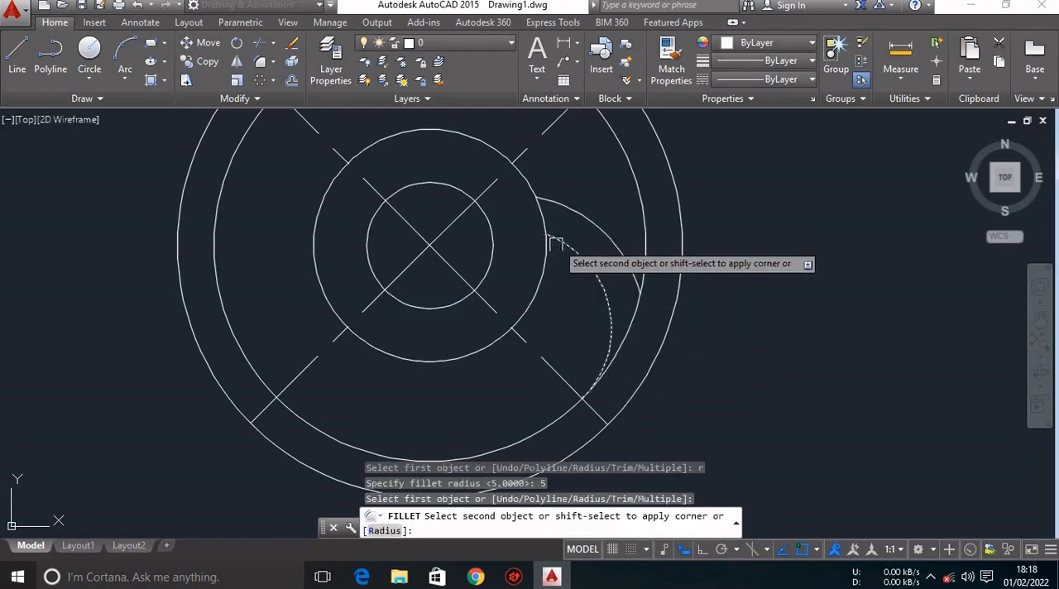
click(543, 260)
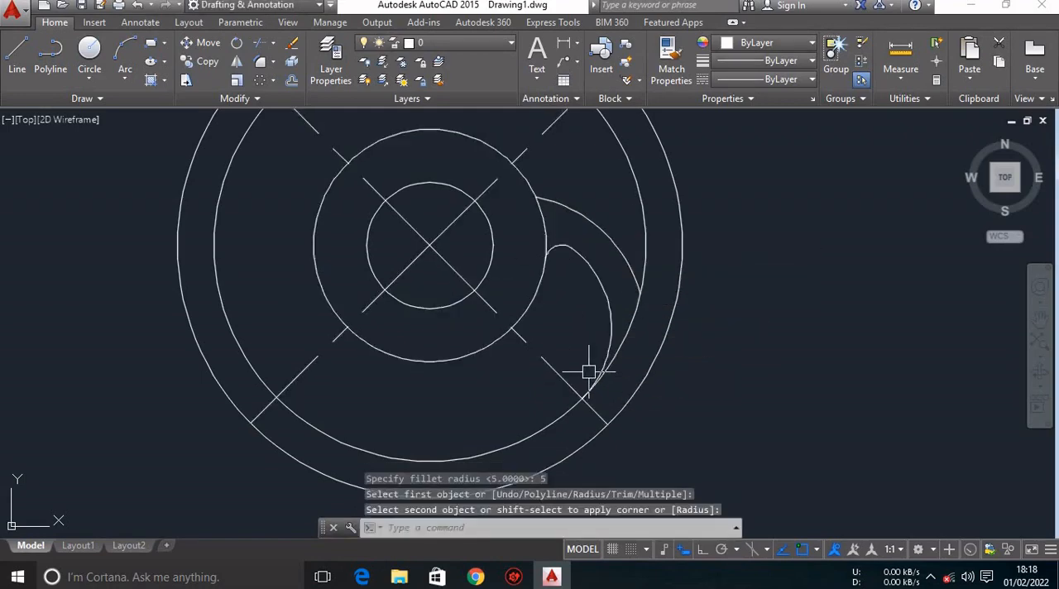
Fillet the outer end of the R40 arc to the second-largest circle with radius 5.
key(Return)
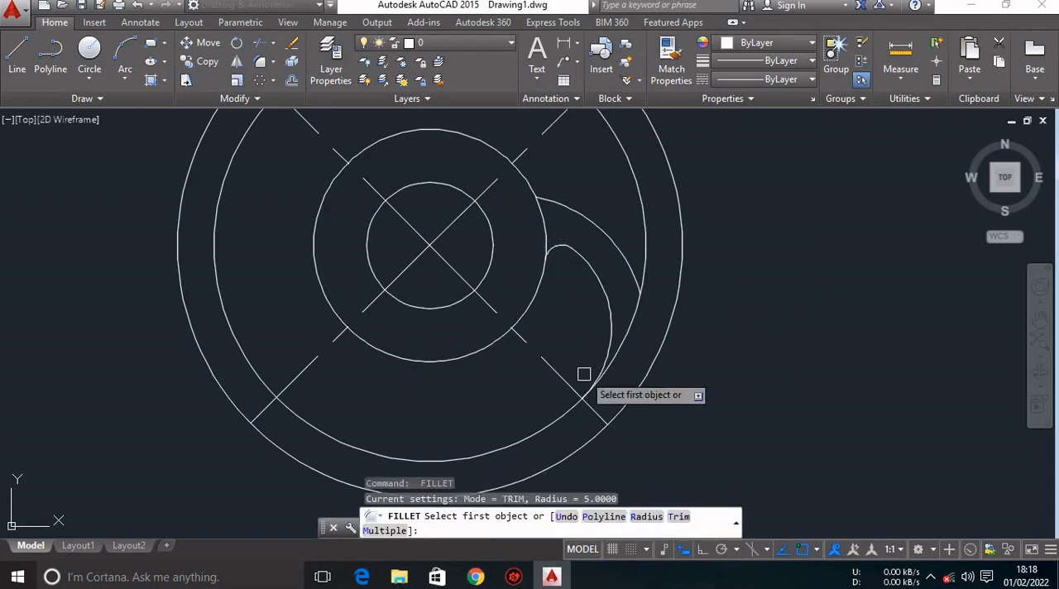
text(r)
key(Return)
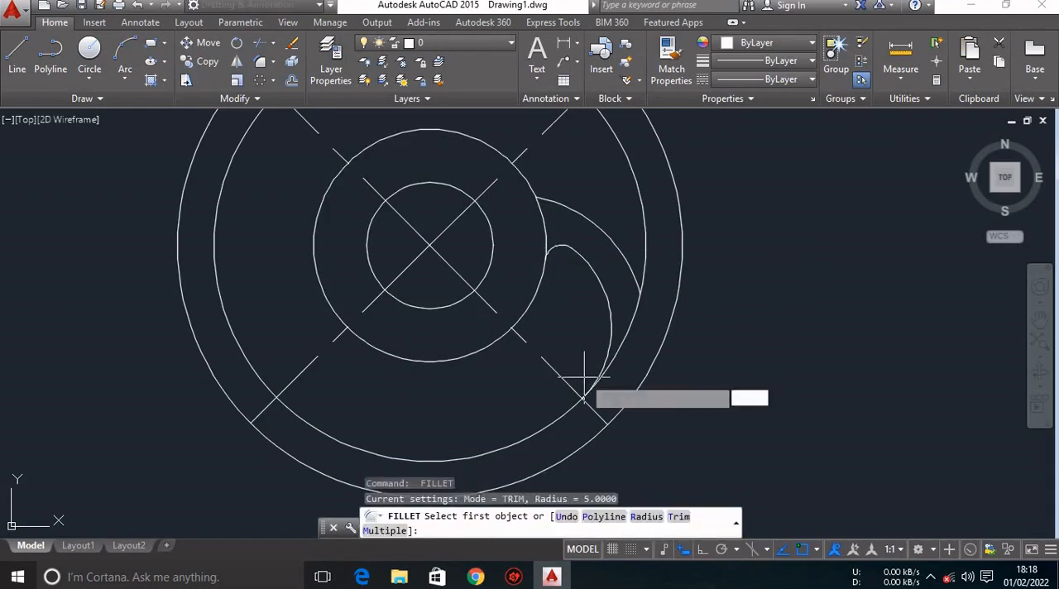
text(5)
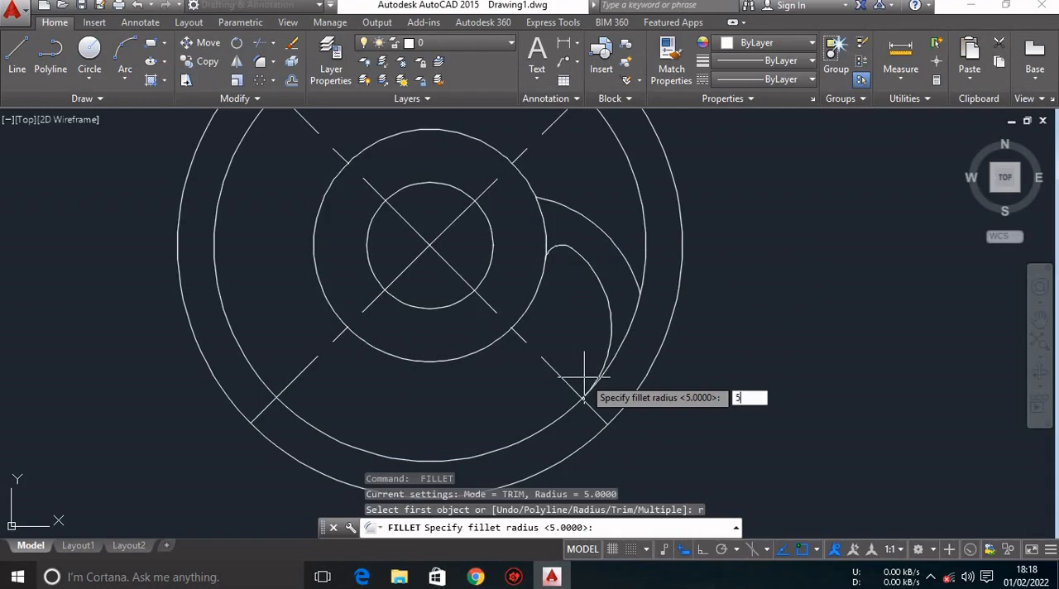
key(Return)
click(637, 273)
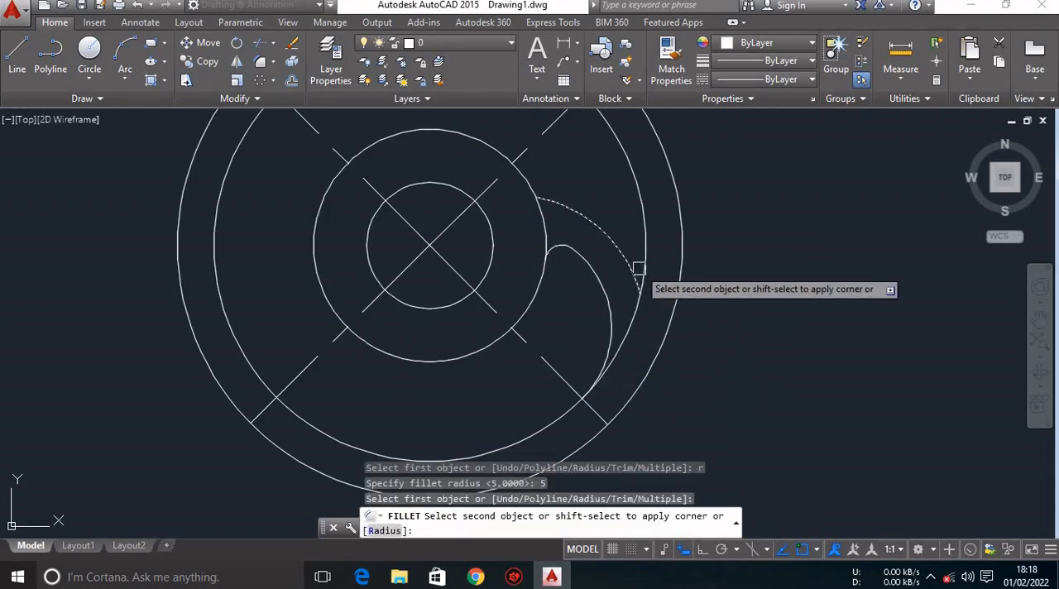
click(643, 256)
mouse_move(660, 315)
middle_down()
mouse_move(667, 353)
mouse_move(679, 319)
middle_up()
key(Escape)
key(Escape)
key(Escape)
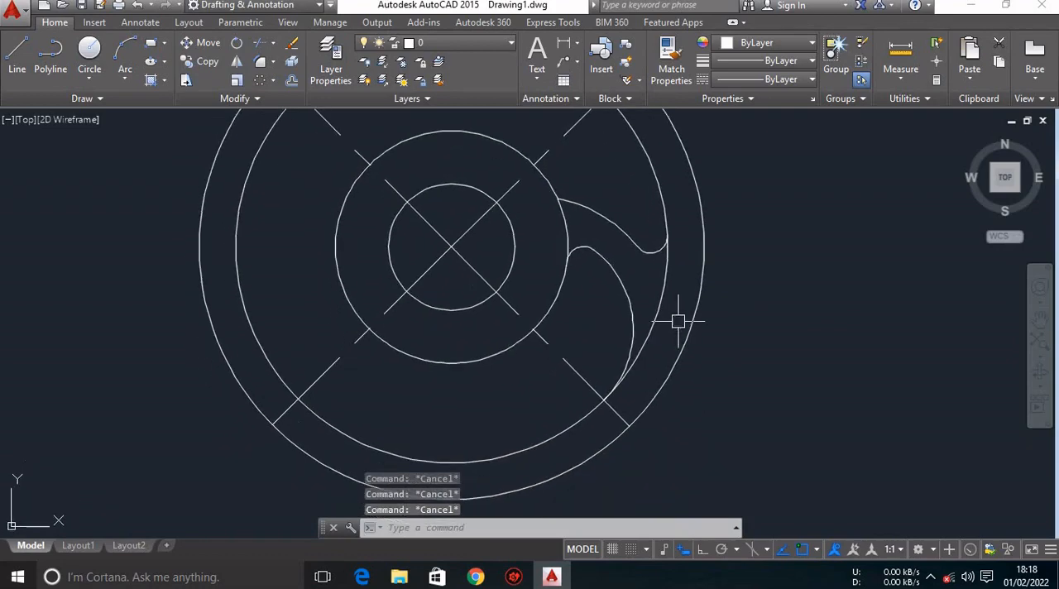
click(536, 191)
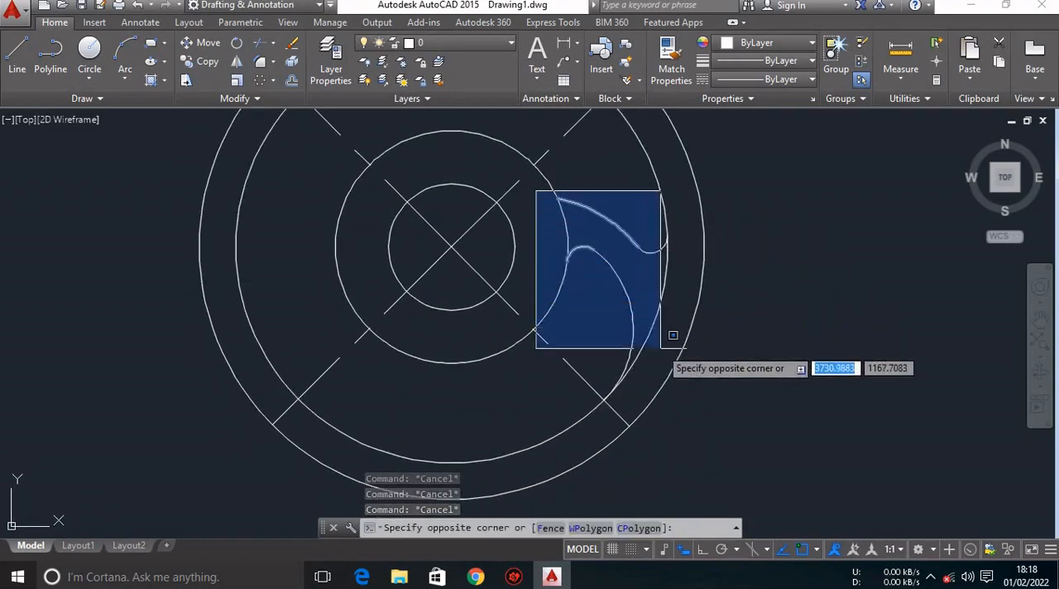
click(680, 396)
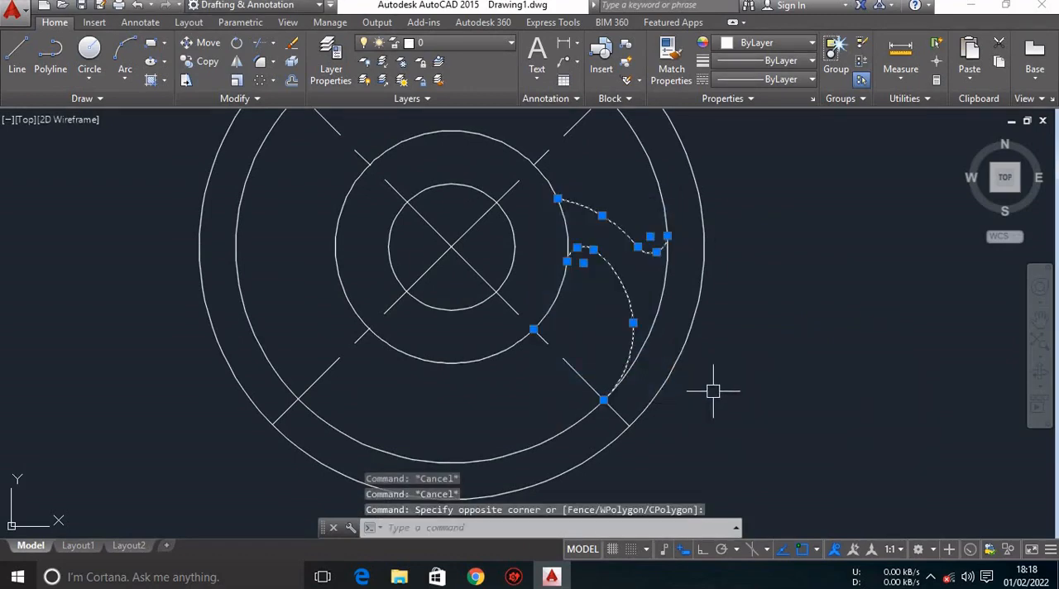
click(574, 368)
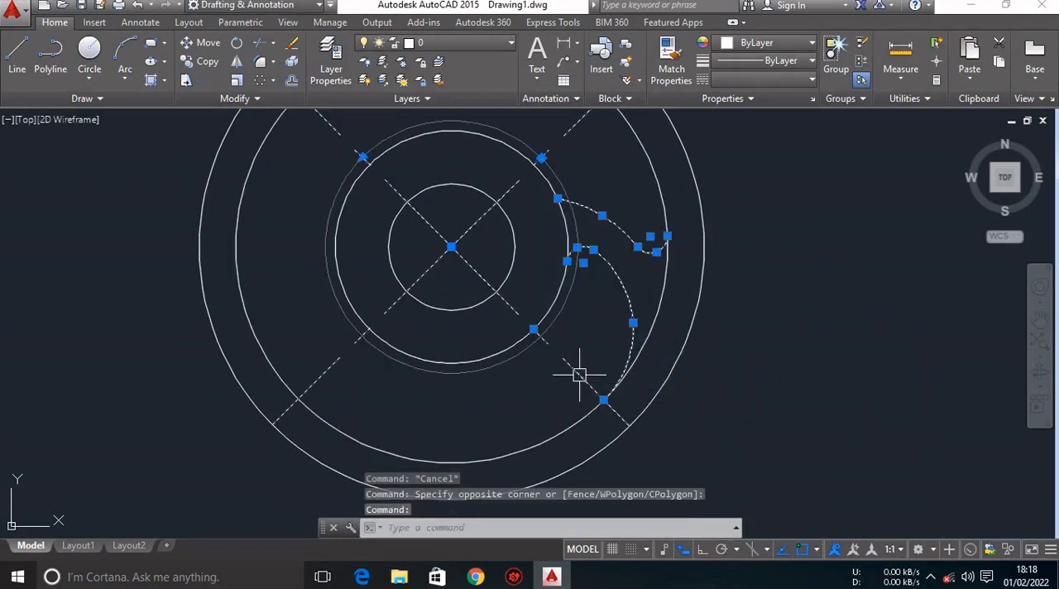
key(Escape)
key(Escape)
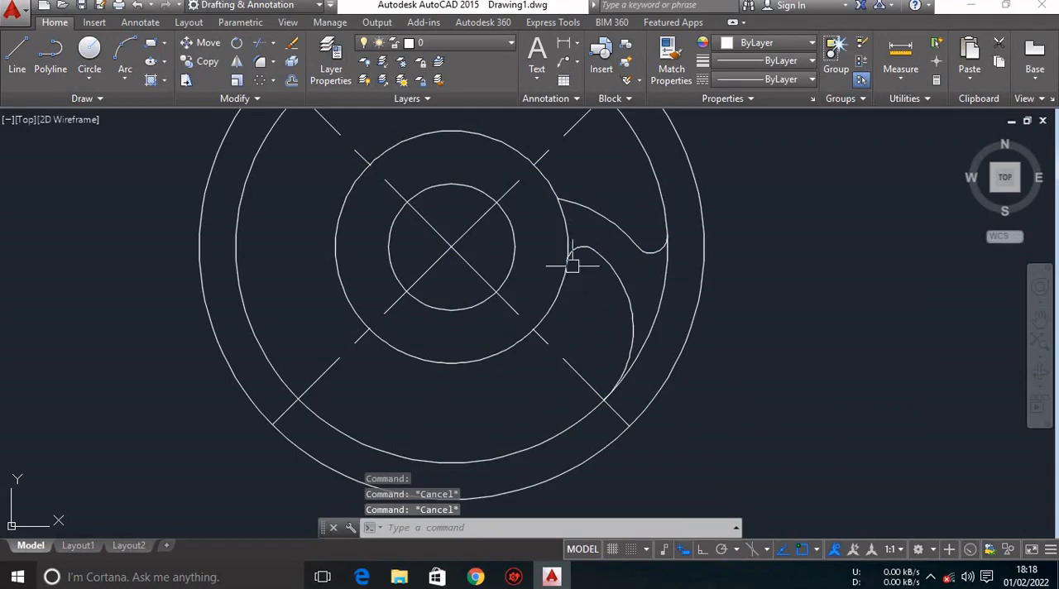
Create a polar array of the R30 arc, the R40 arc and their two fillets about the wheel's centre.
click(537, 191)
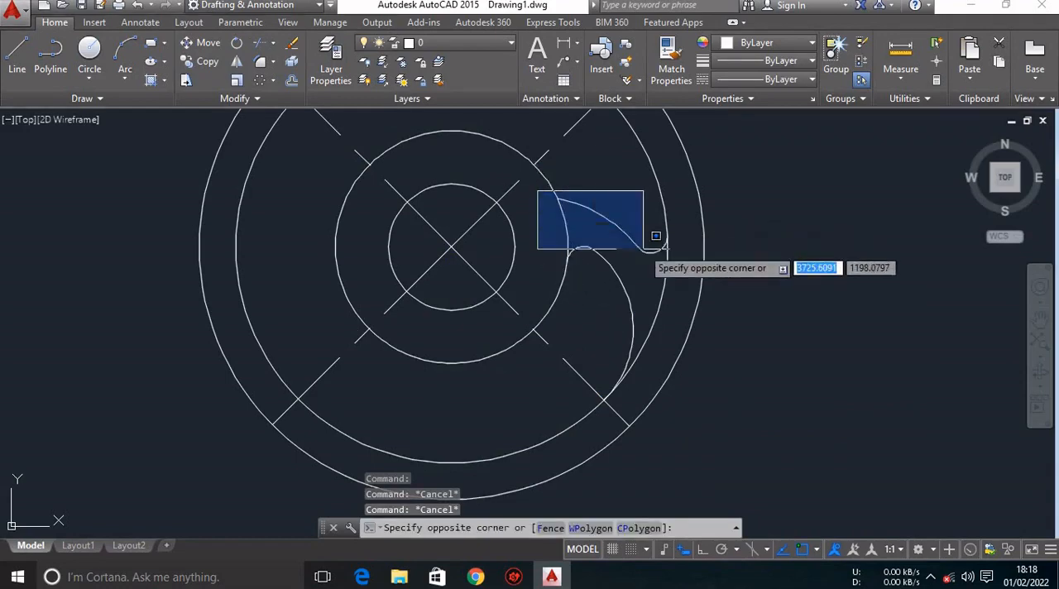
click(683, 319)
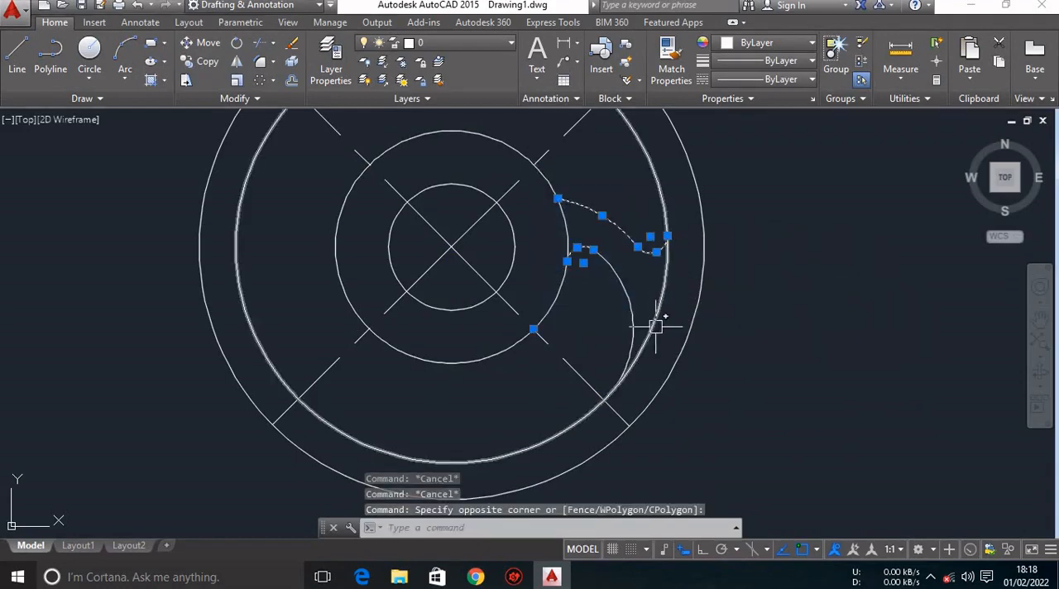
click(632, 318)
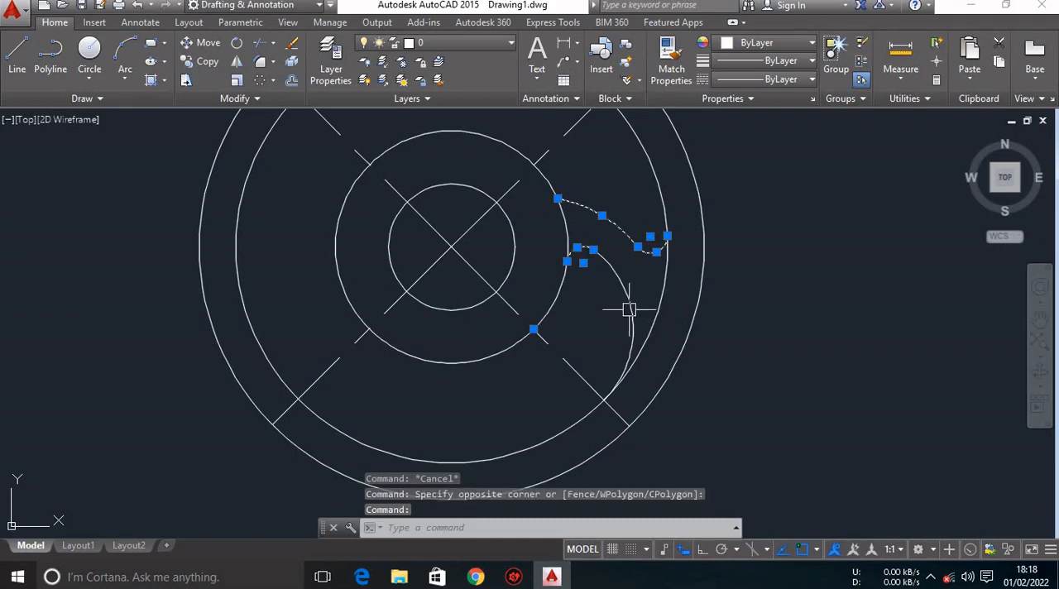
click(629, 308)
click(627, 283)
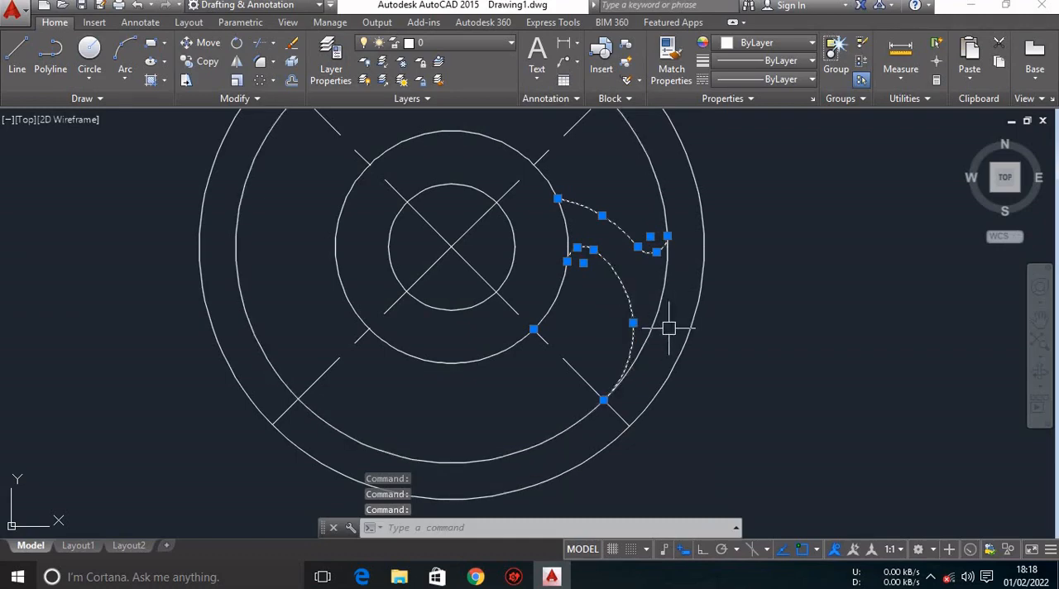
mouse_move(669, 329)
middle_down()
mouse_move(712, 350)
mouse_move(728, 342)
middle_up()
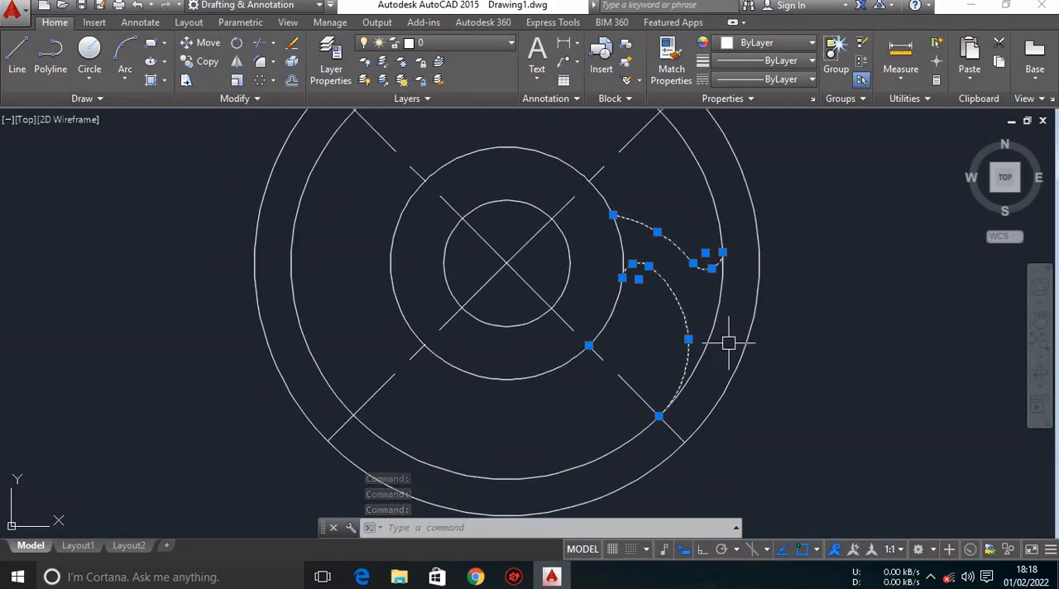
text(AR)
key(Return)
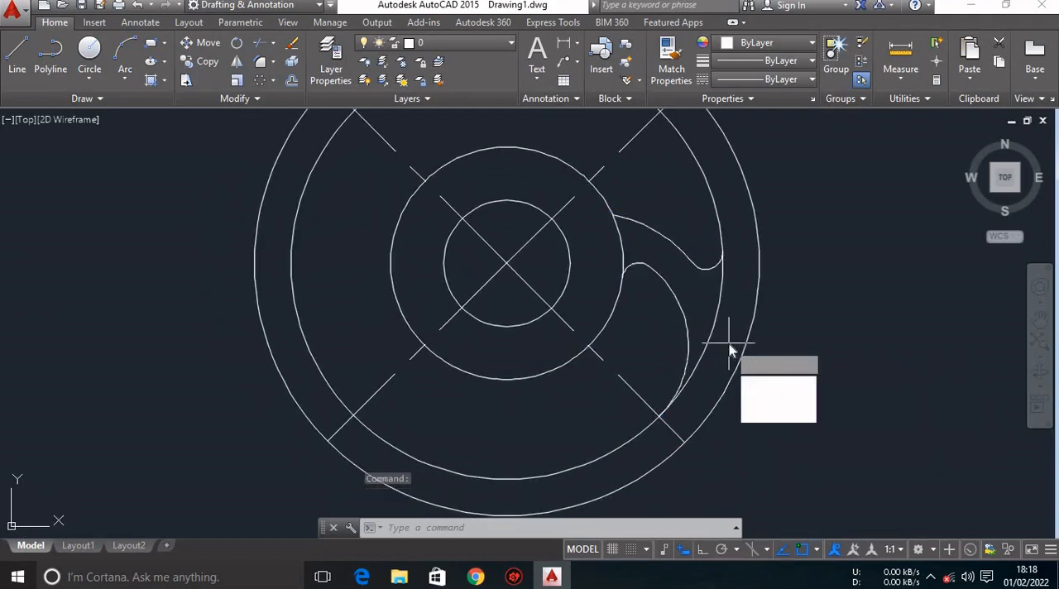
click(758, 414)
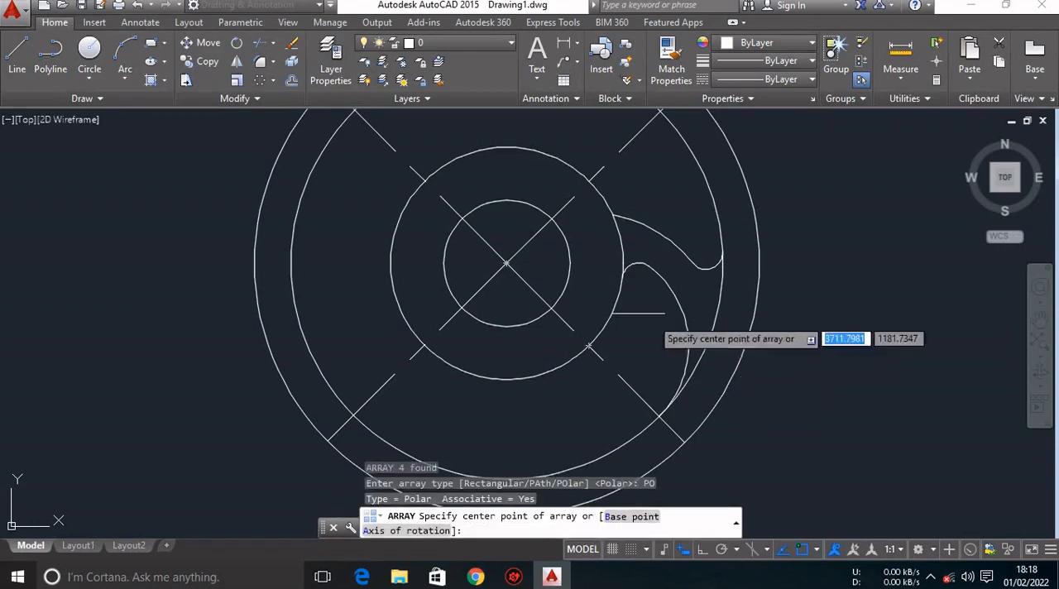
click(506, 262)
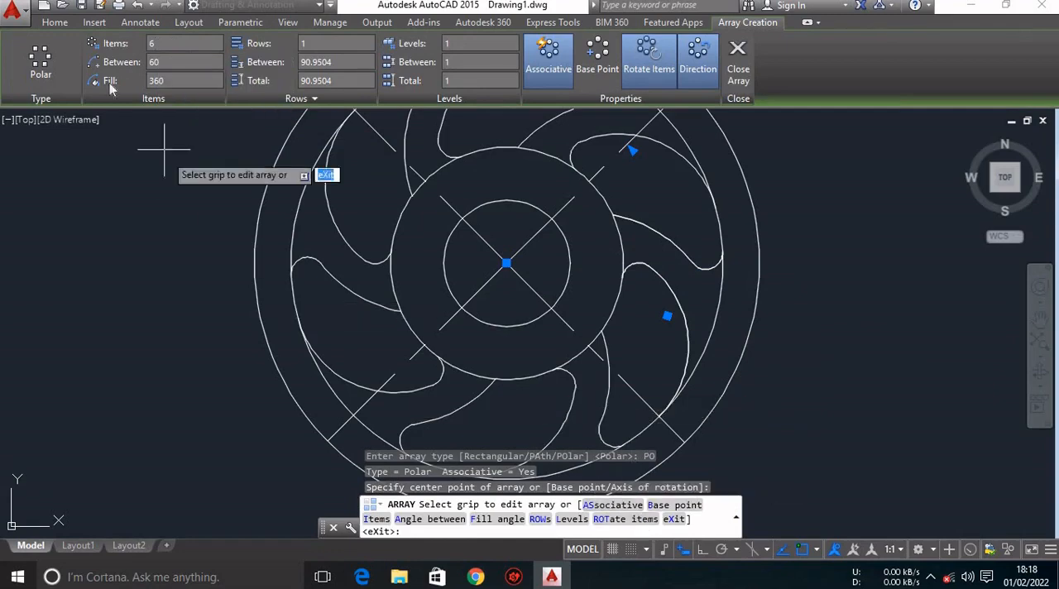
Set the polar array to 4 items and finish it.
click(149, 46)
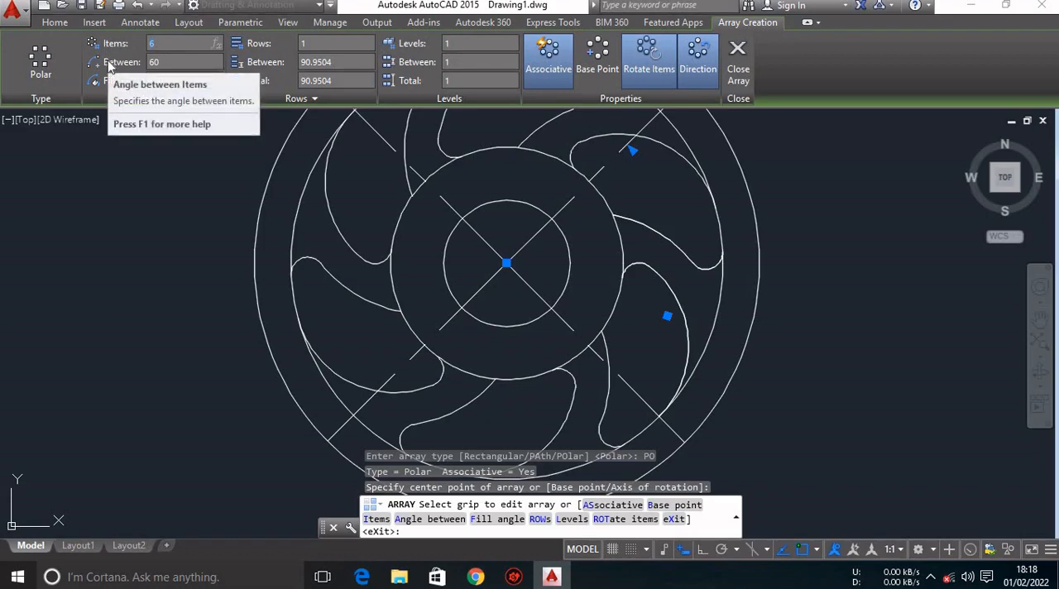
key(Return)
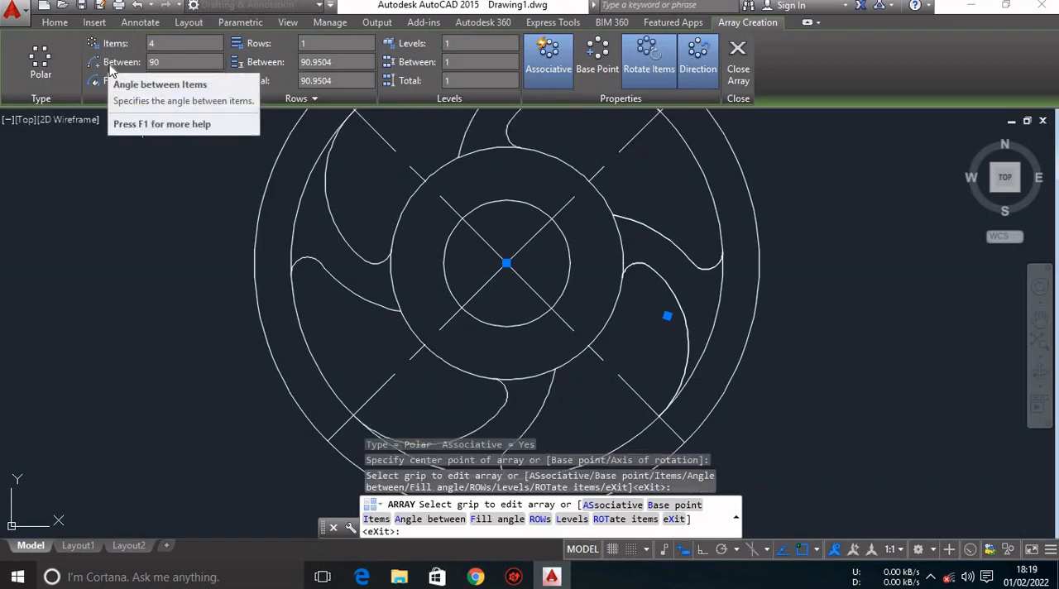
key(Escape)
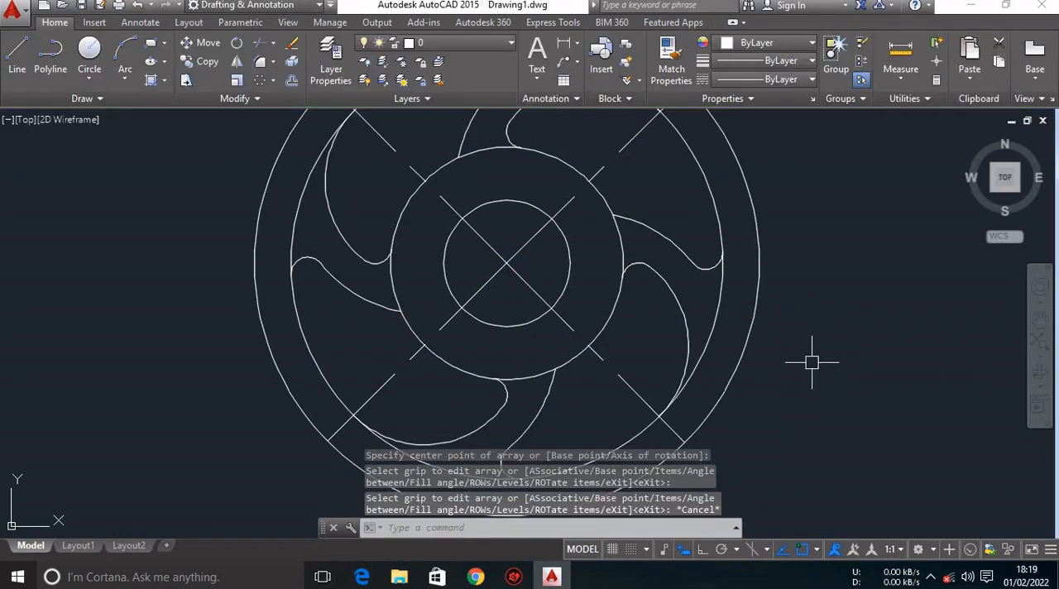
scroll(783, 355, down, 4)
middle_drag(773, 348, 619, 323)
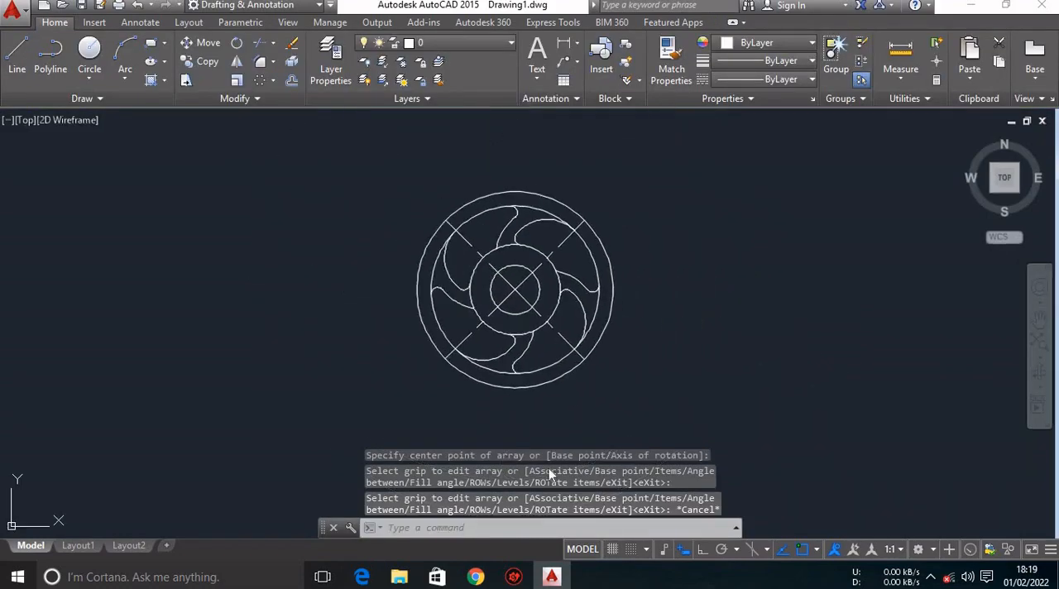
Compare the arrayed wheel with the reference PDF in Chrome, checking the square at the hub, and return to AutoCAD.
click(476, 577)
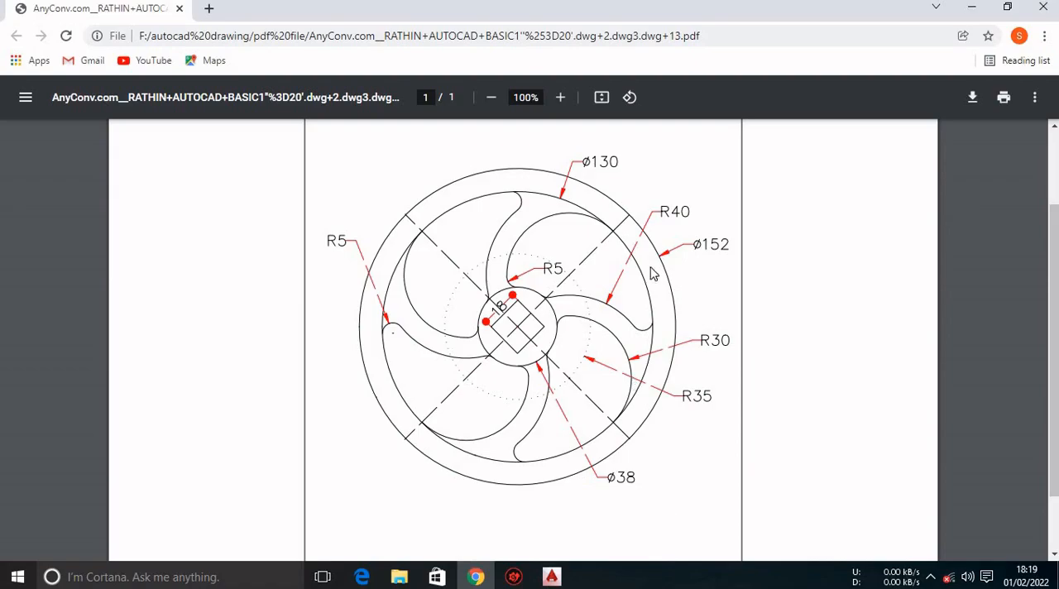
click(552, 576)
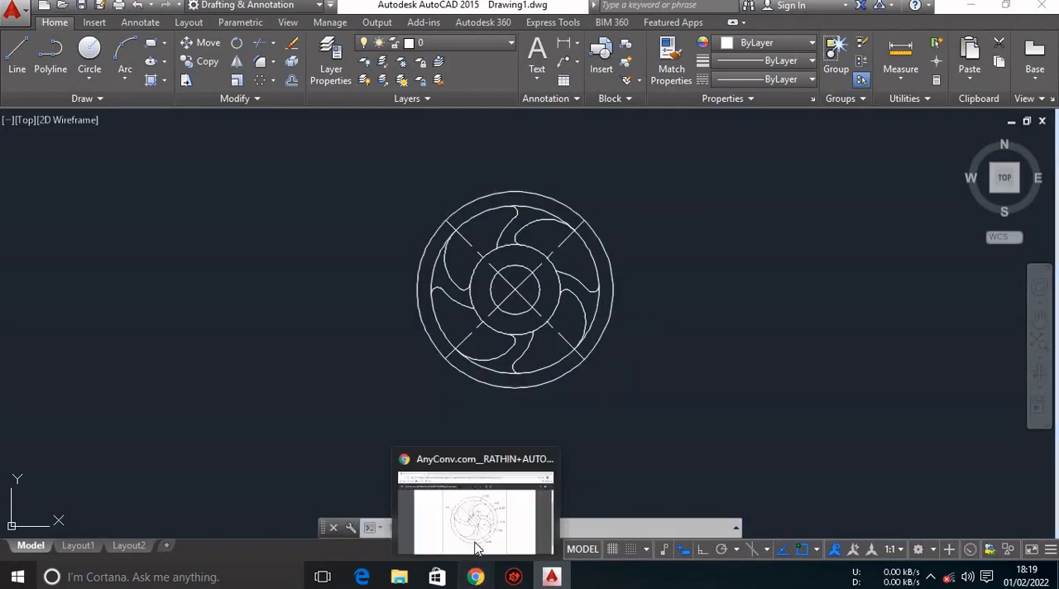
click(476, 577)
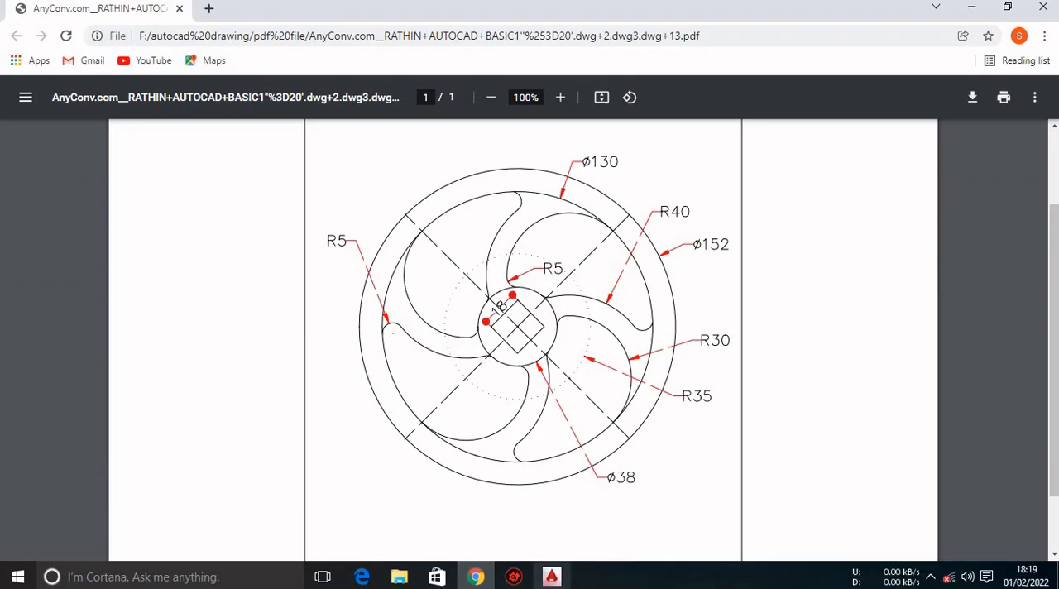
click(551, 576)
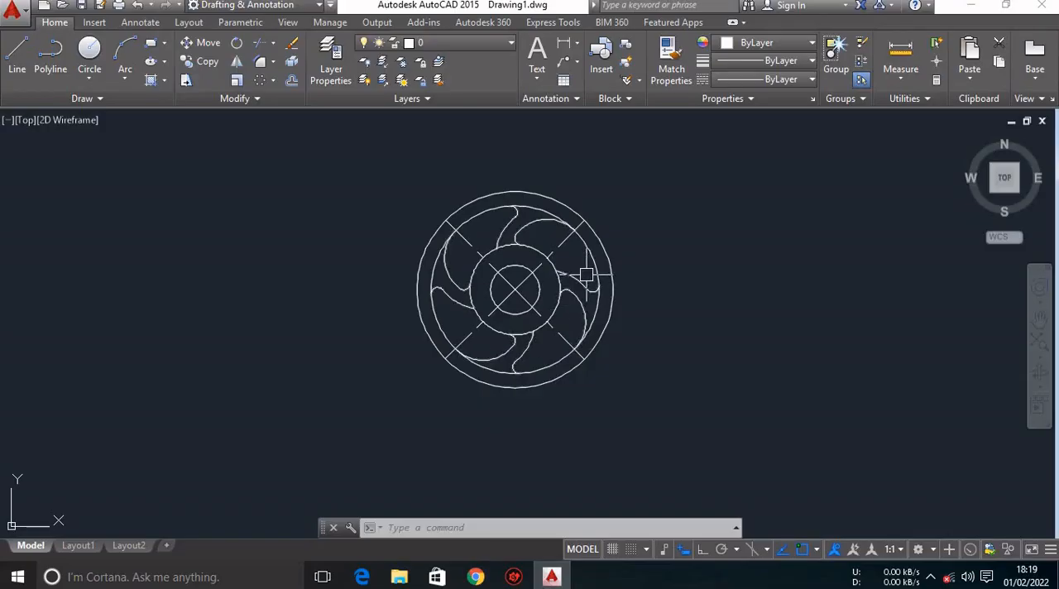
middle_drag(587, 283, 587, 299)
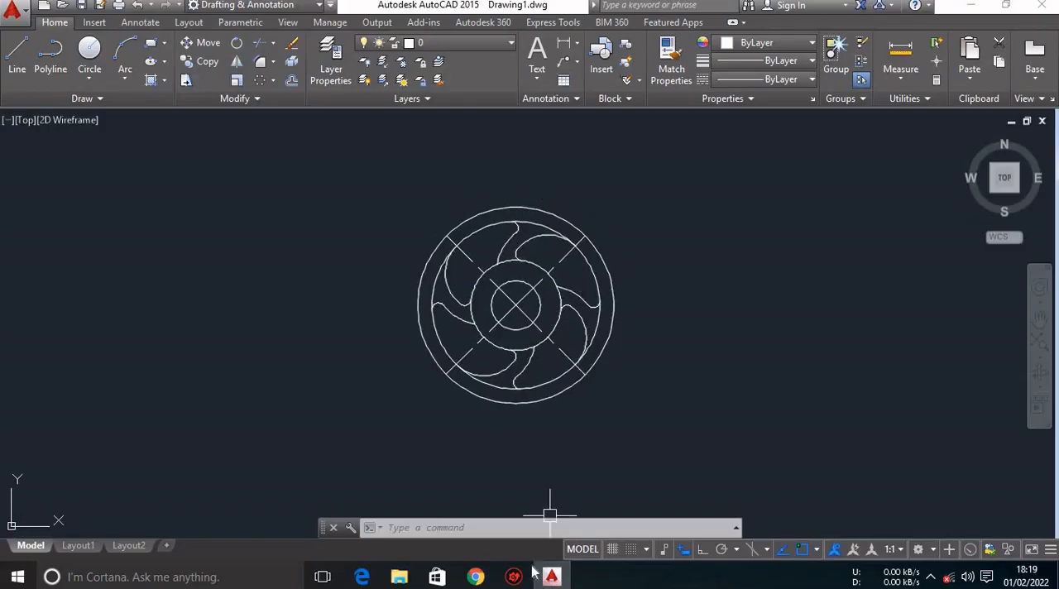
click(476, 577)
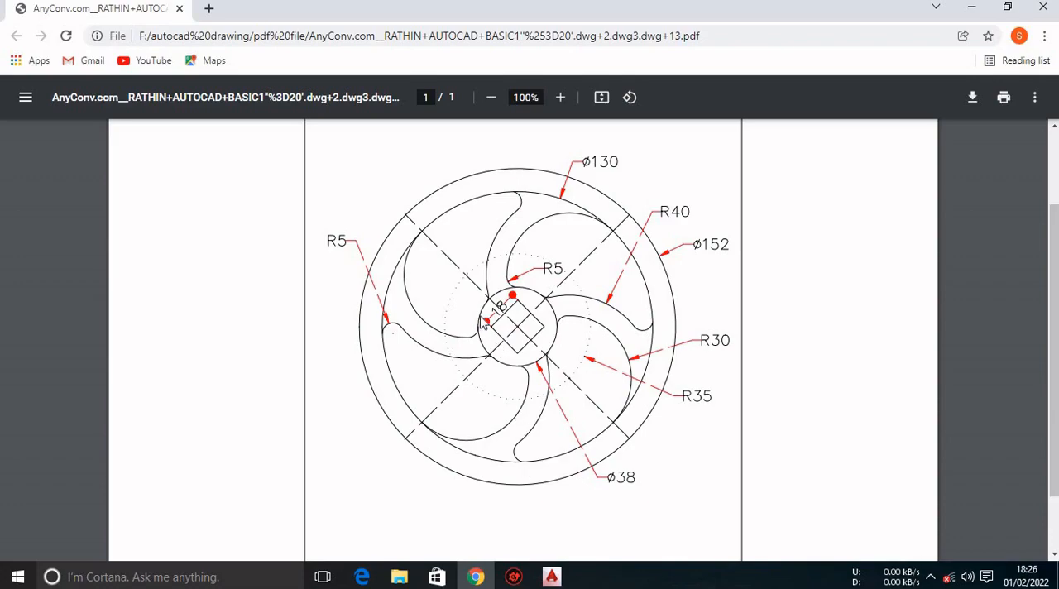
click(556, 570)
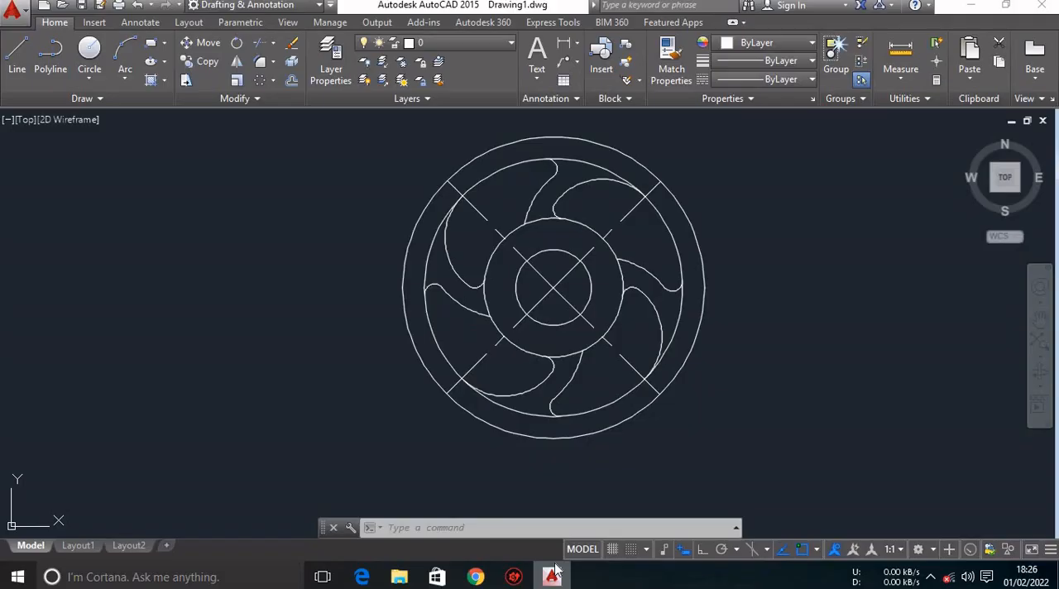
Explode the polar array of the diagonal centre lines into separate lines.
click(556, 284)
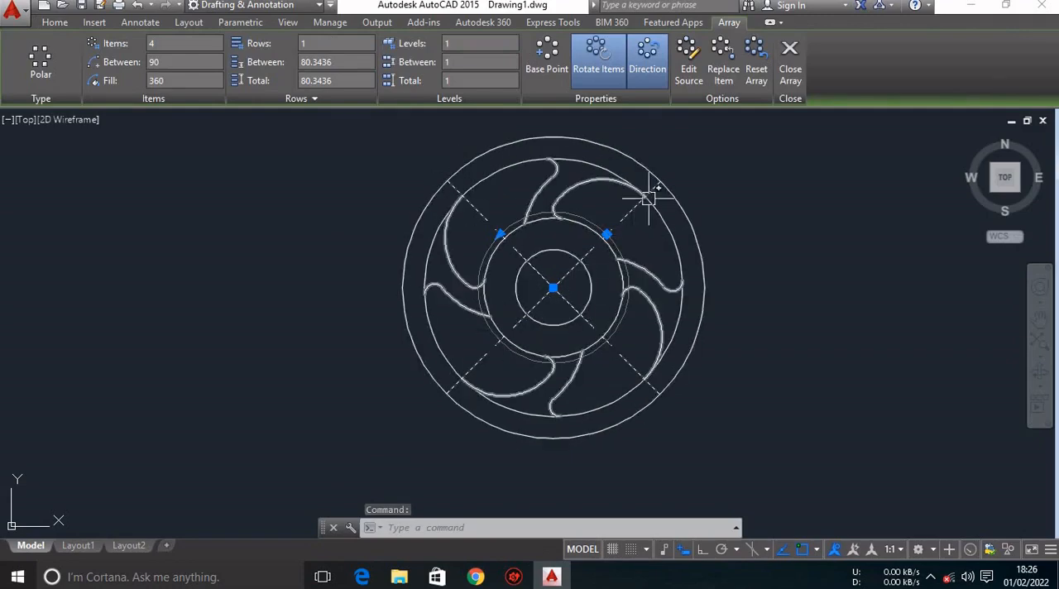
click(58, 23)
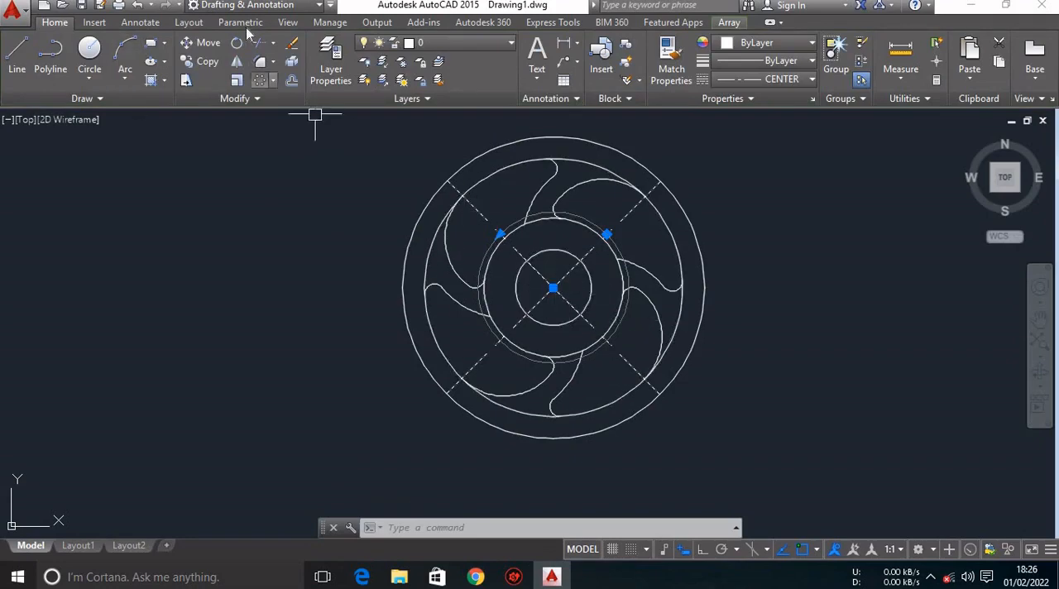
click(291, 61)
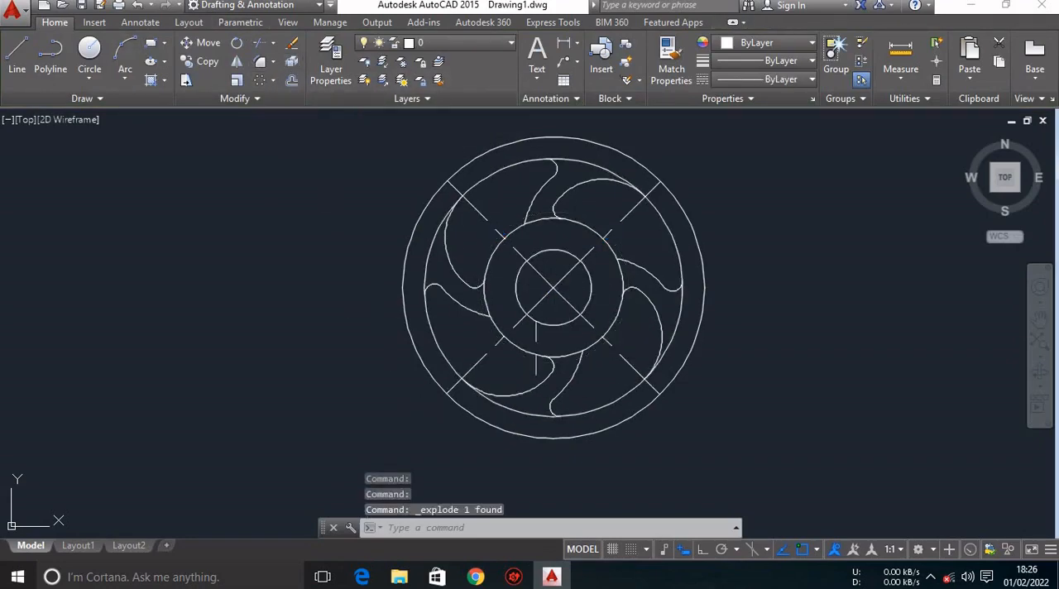
click(542, 297)
key(Escape)
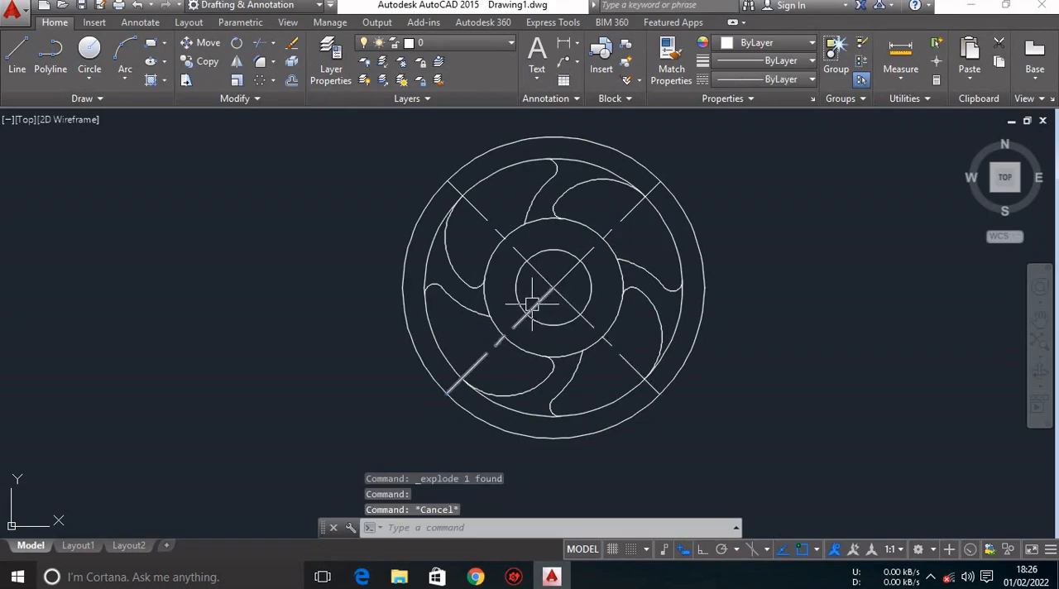
Join the two collinear centre lines running from lower left to upper right into one line.
click(532, 304)
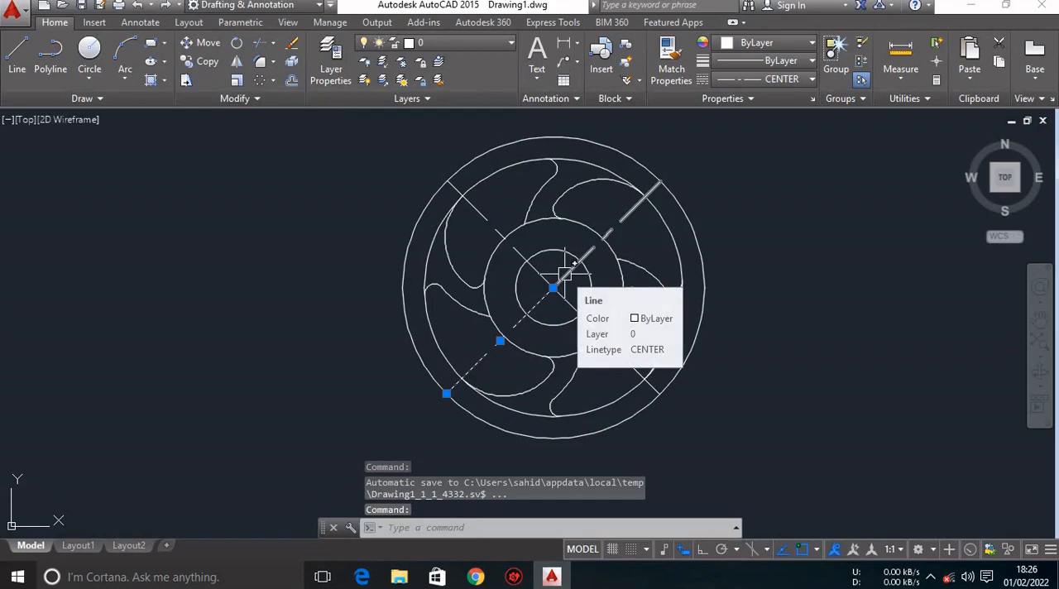
click(565, 273)
text(Jo)
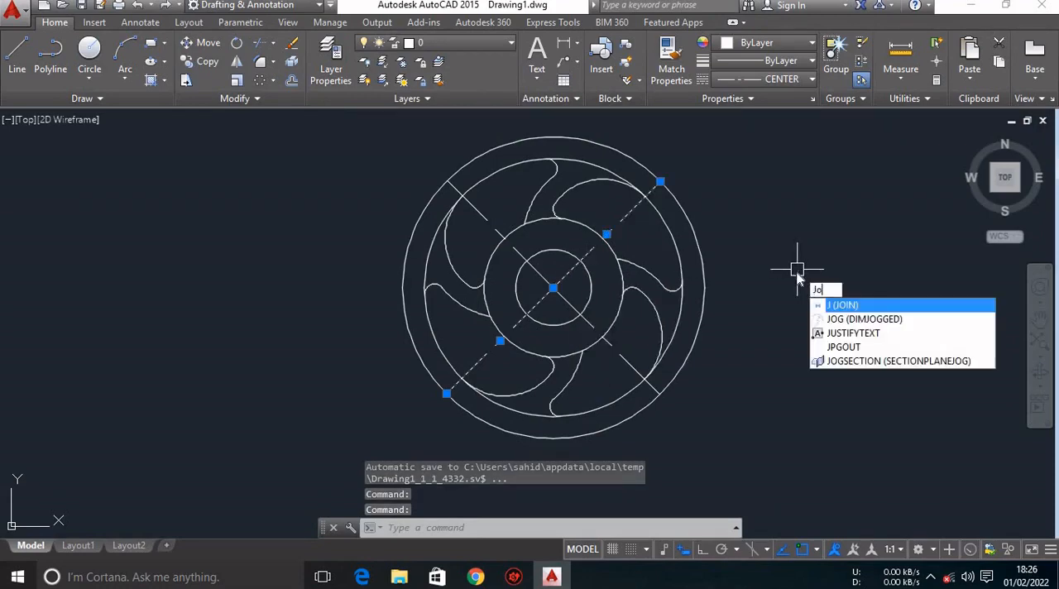
text(i)
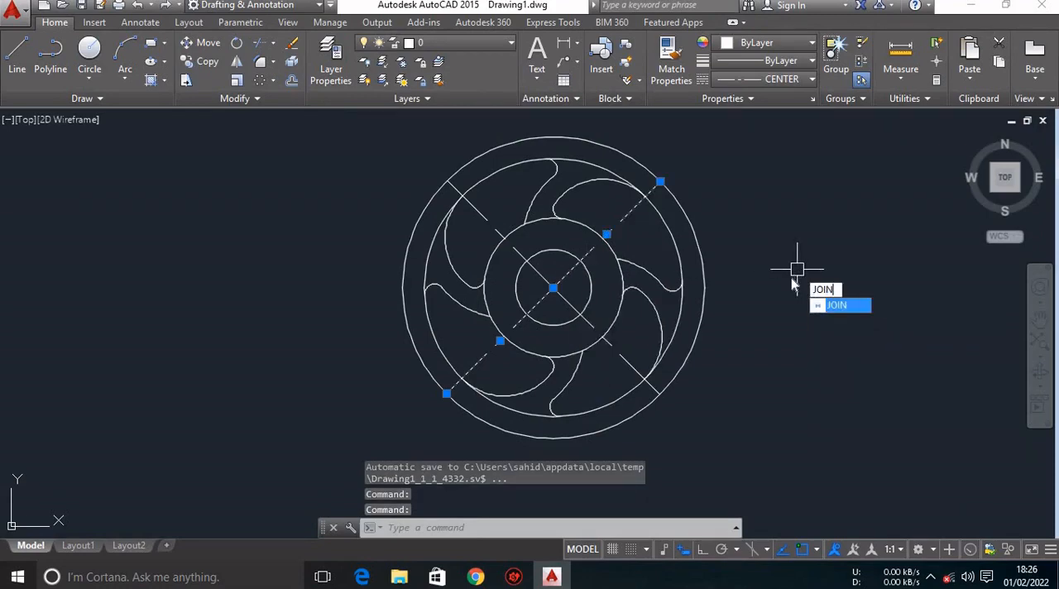
key(Return)
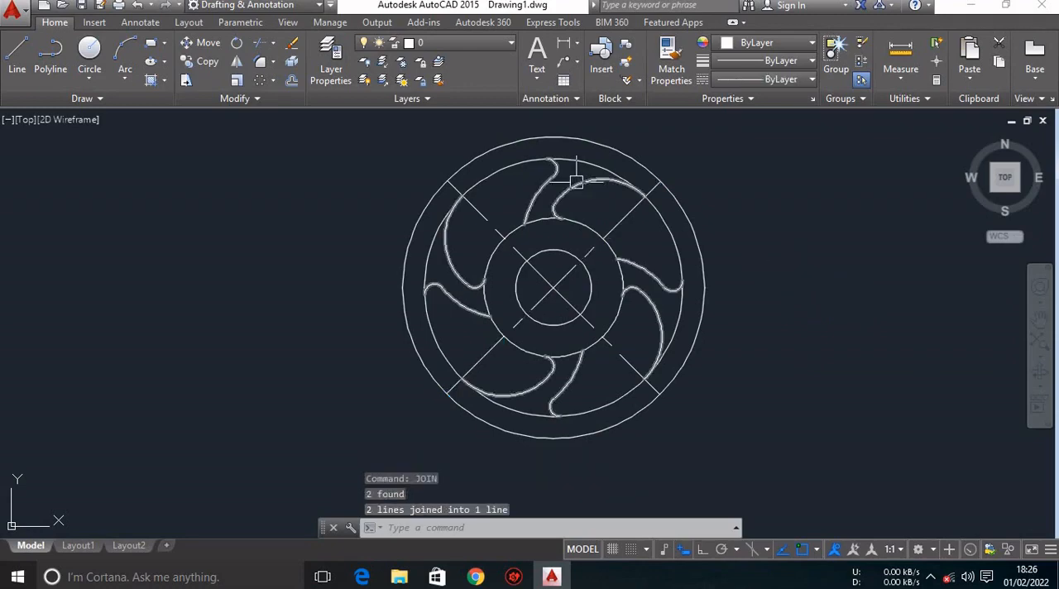
click(618, 220)
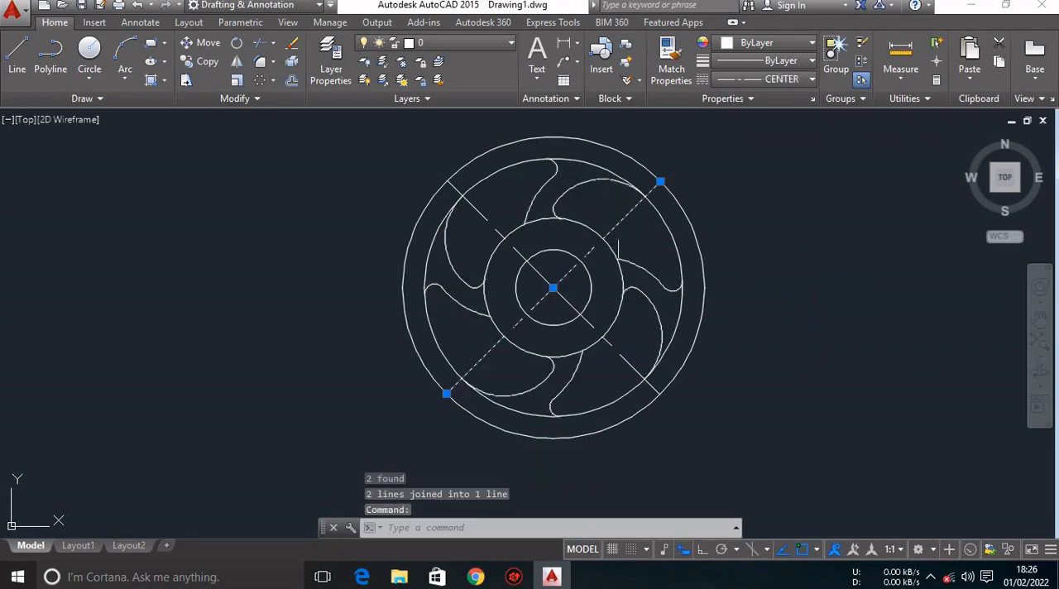
key(Escape)
Join the two collinear centre lines running from upper left to lower right into one line.
click(611, 334)
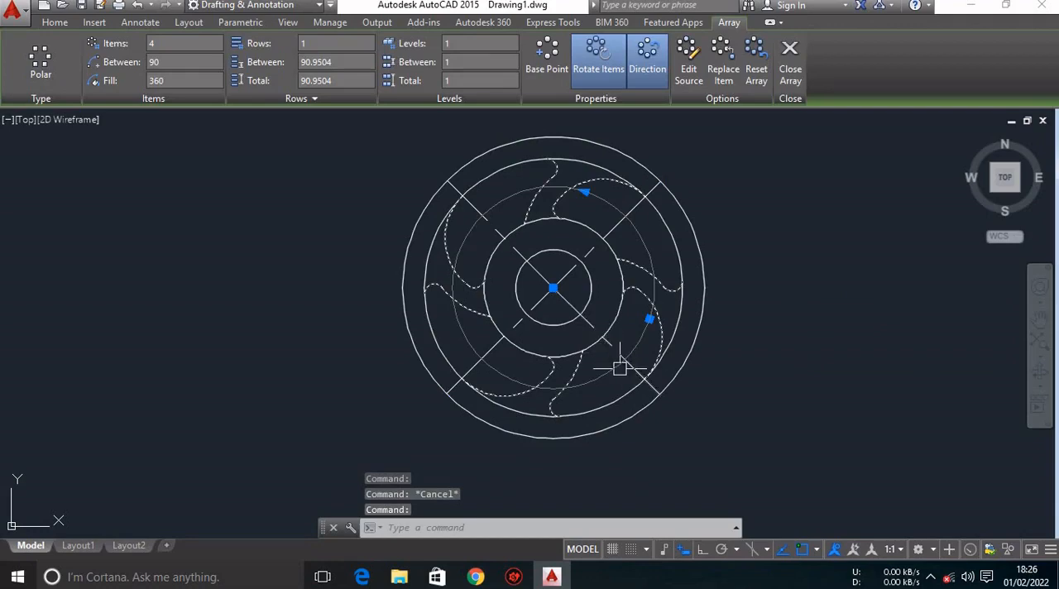
key(Escape)
click(621, 364)
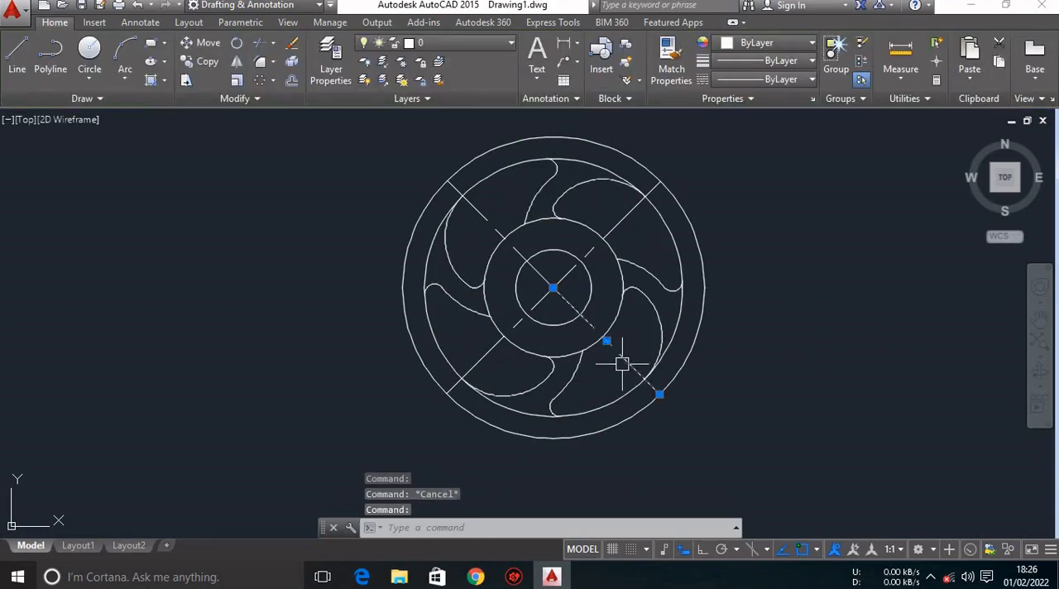
click(528, 269)
text(jo)
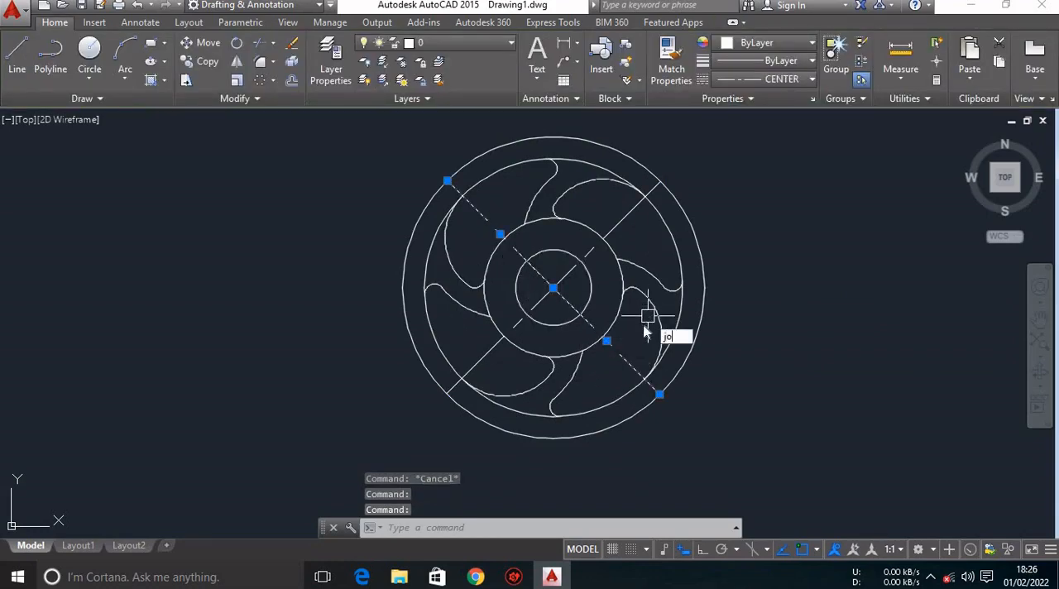
text(in)
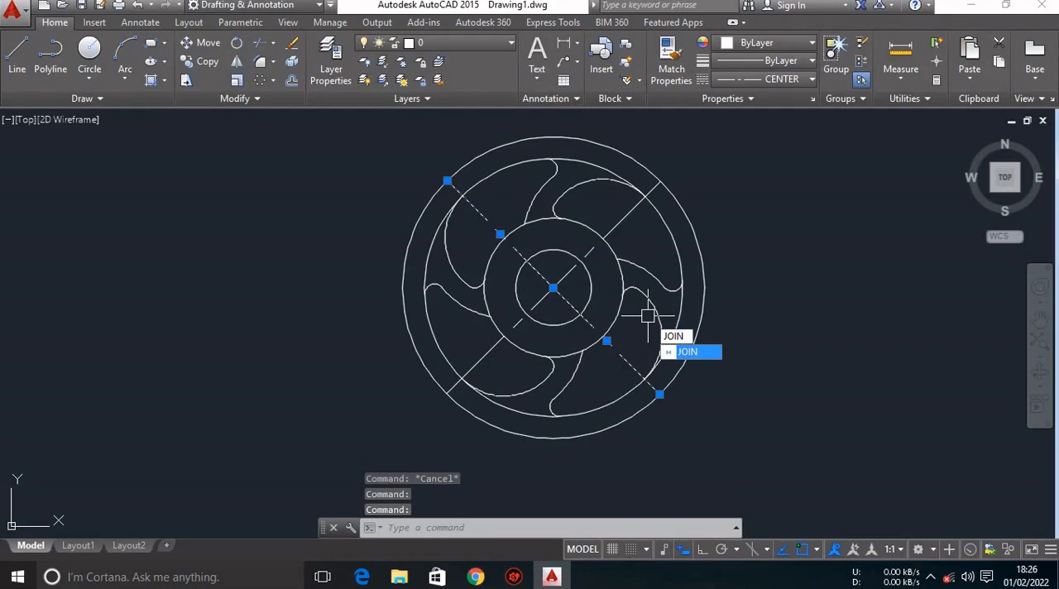
key(Return)
click(621, 353)
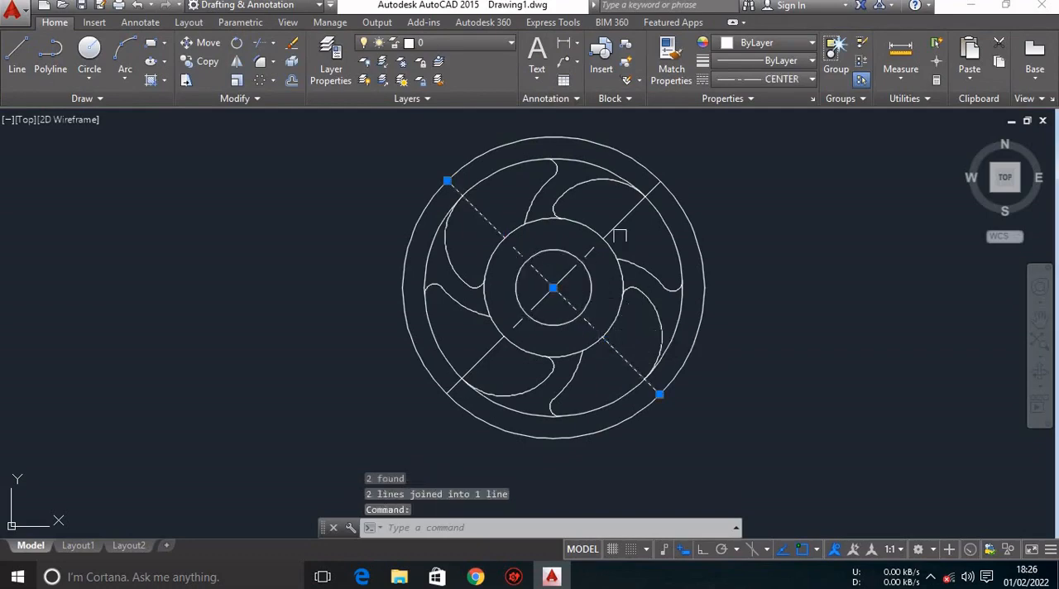
click(620, 225)
key(Escape)
key(Escape)
Offset the lower-left to upper-right centre line by 9 to both sides.
text(o)
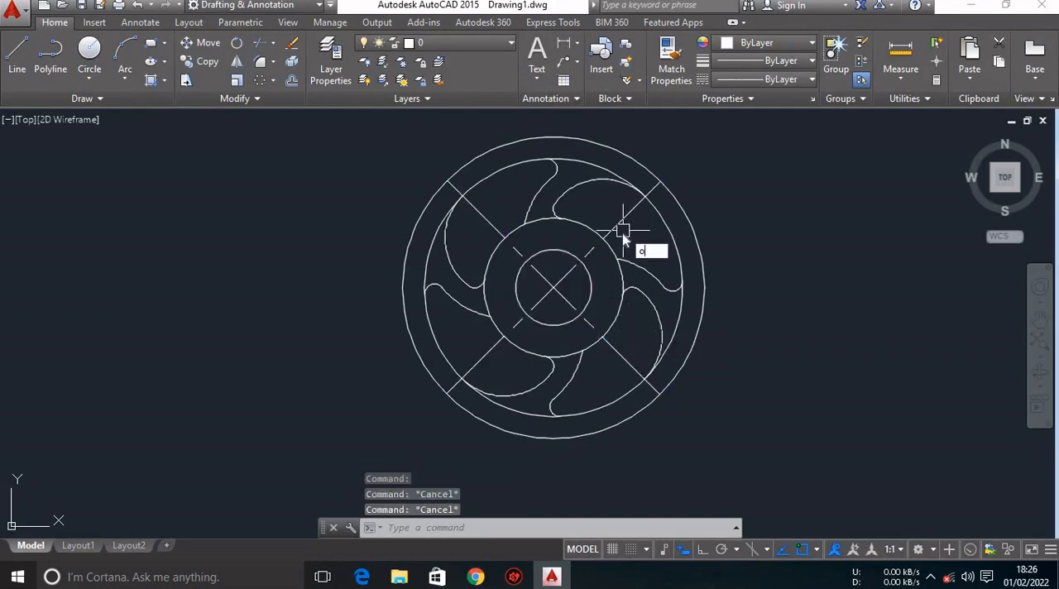
key(Return)
text(9)
key(Return)
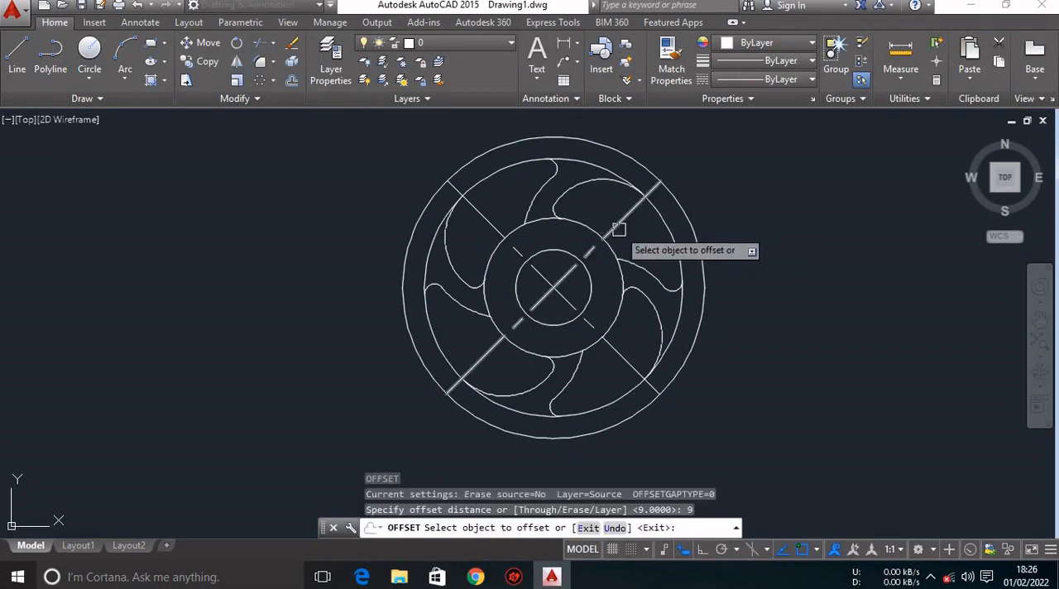
click(568, 275)
click(537, 256)
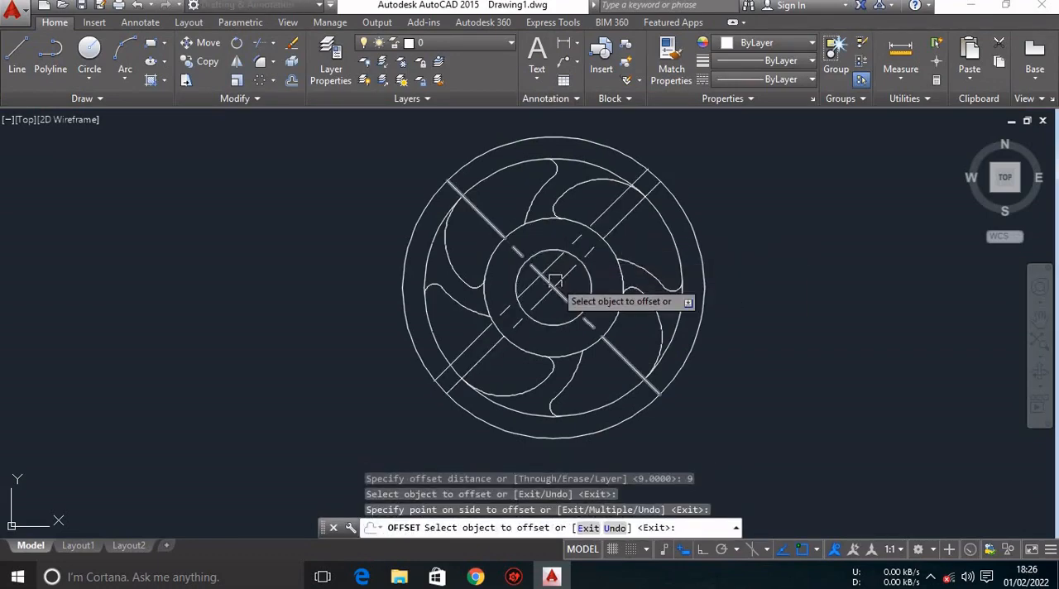
click(567, 262)
click(571, 290)
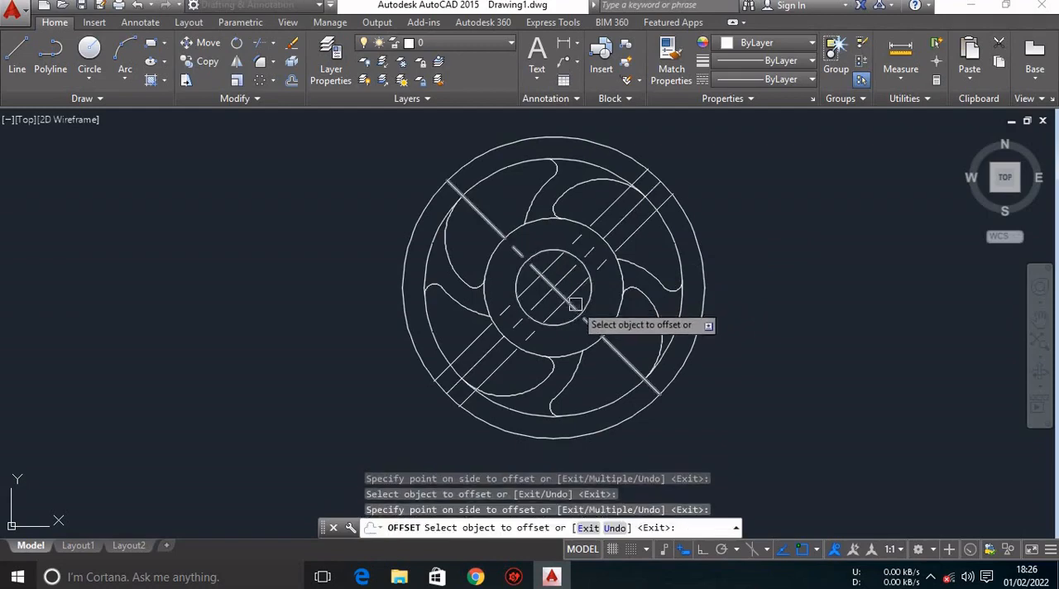
Offset the upper-left to lower-right centre line by 9 to both sides and finish the command.
click(592, 325)
click(597, 318)
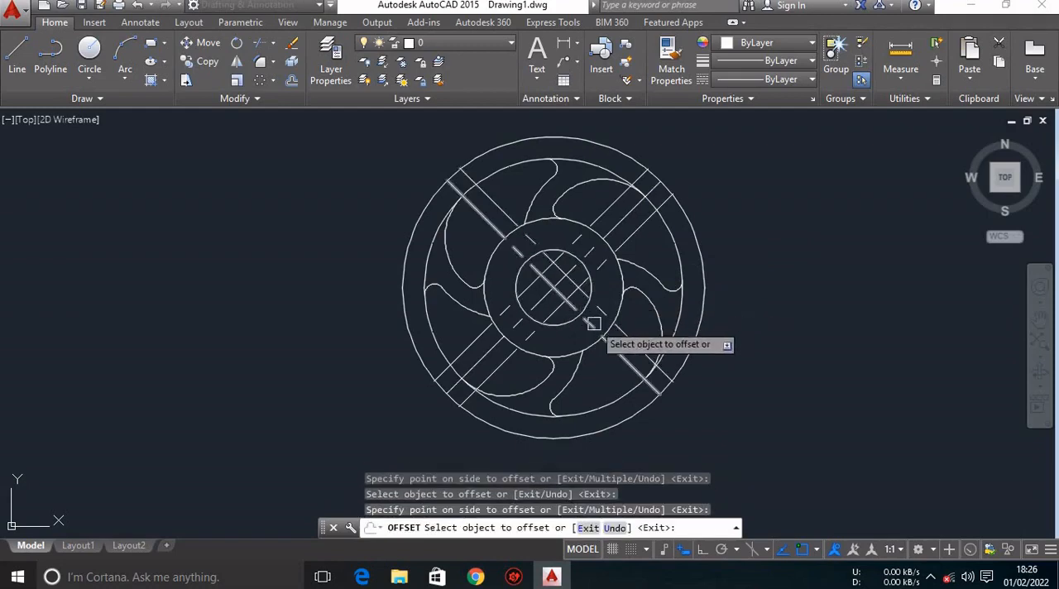
click(593, 323)
click(583, 343)
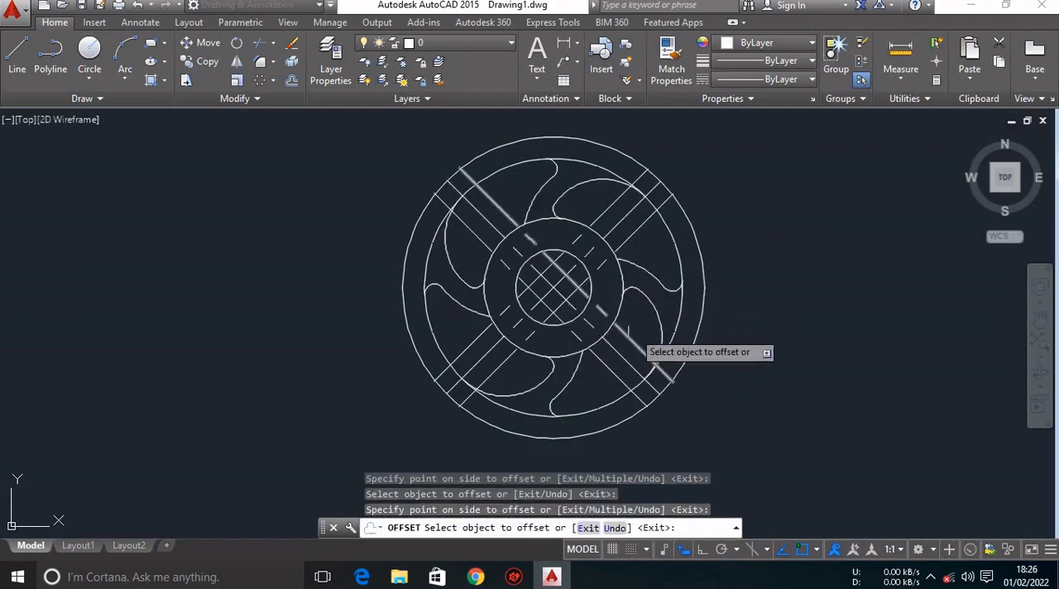
key(Escape)
key(Escape)
key(Escape)
key(Escape)
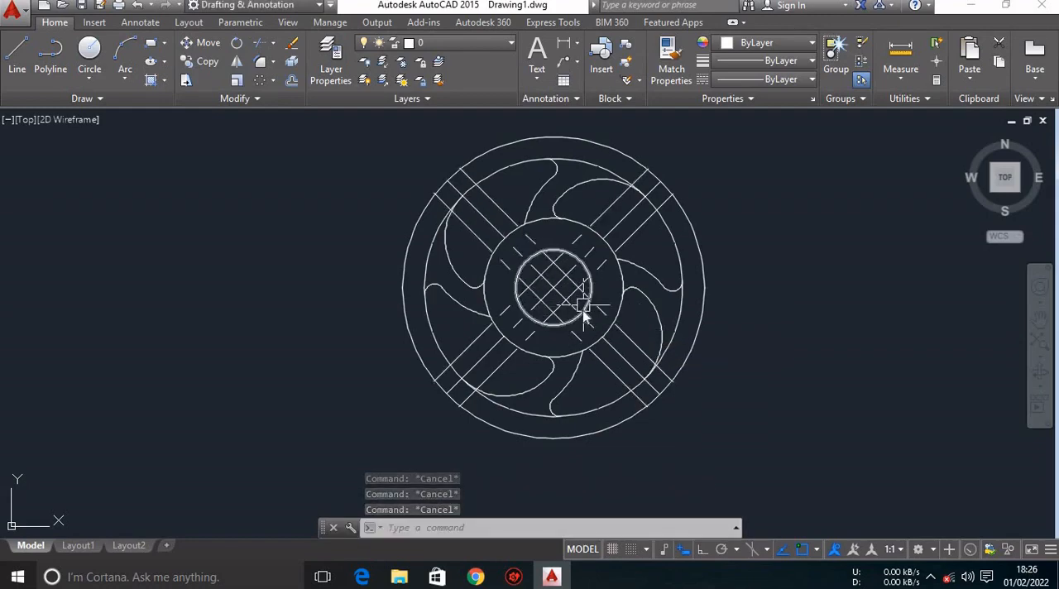
Trim the offset lines between the innermost circle and the corners of the central square they enclose.
text(Tr)
key(Return)
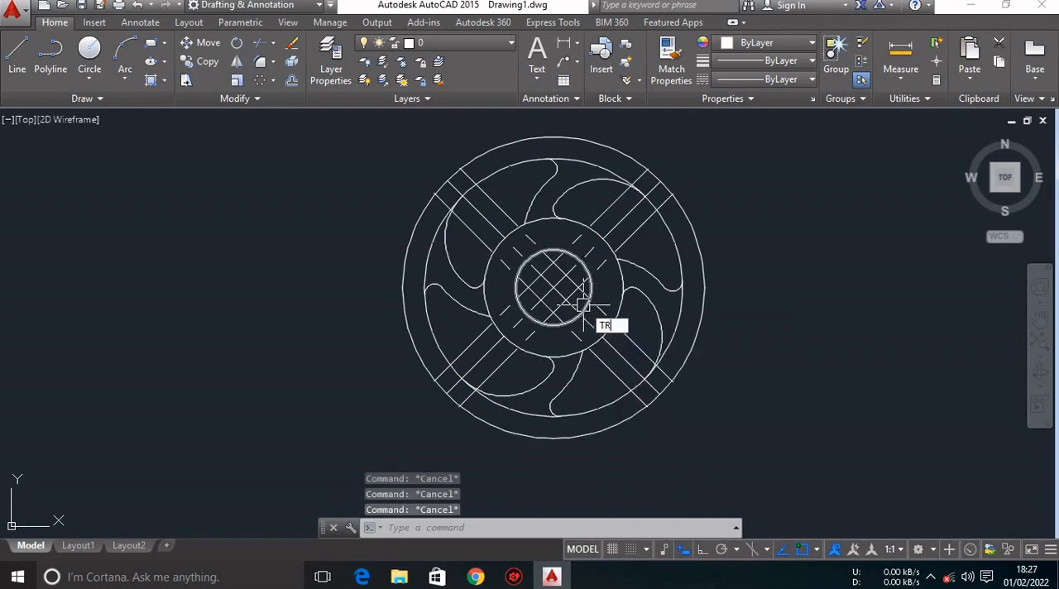
scroll(563, 295, up, 4)
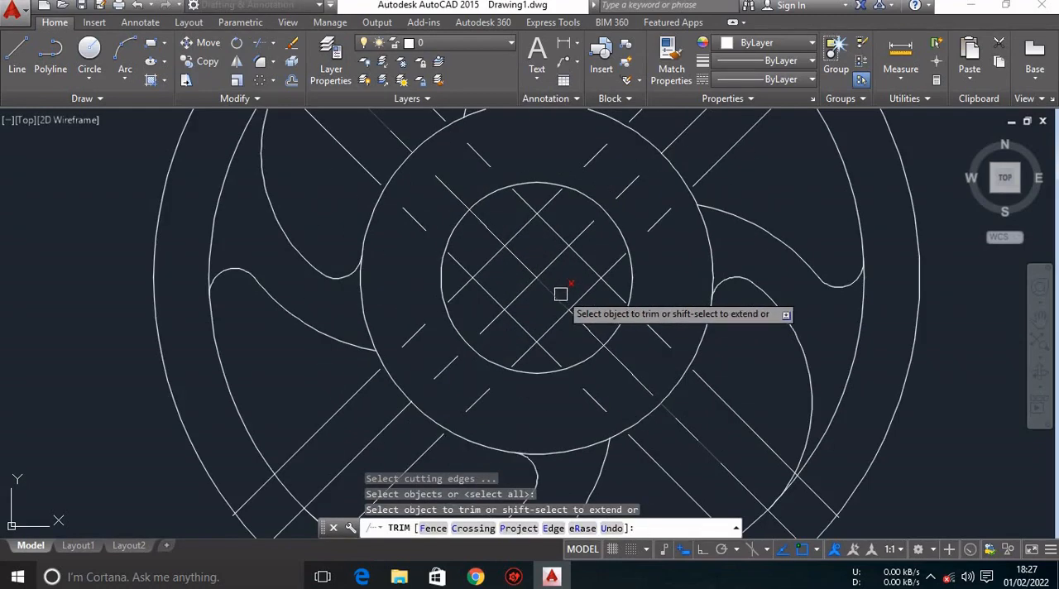
click(526, 197)
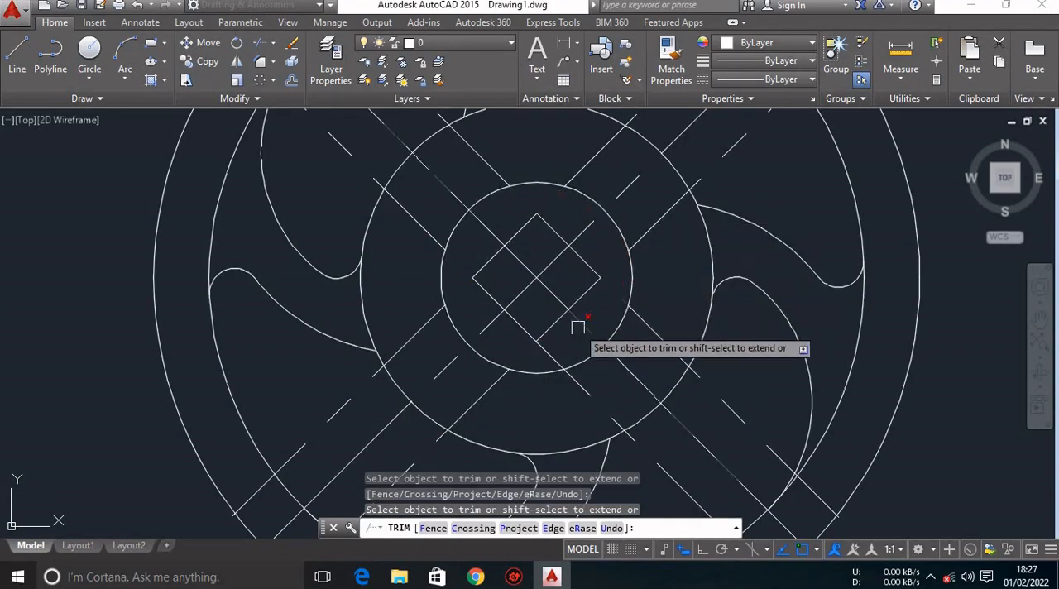
key(Escape)
Delete the leftover offset lines on both sides of the diagonal centre lines outside the innermost circle.
scroll(594, 281, down, 2)
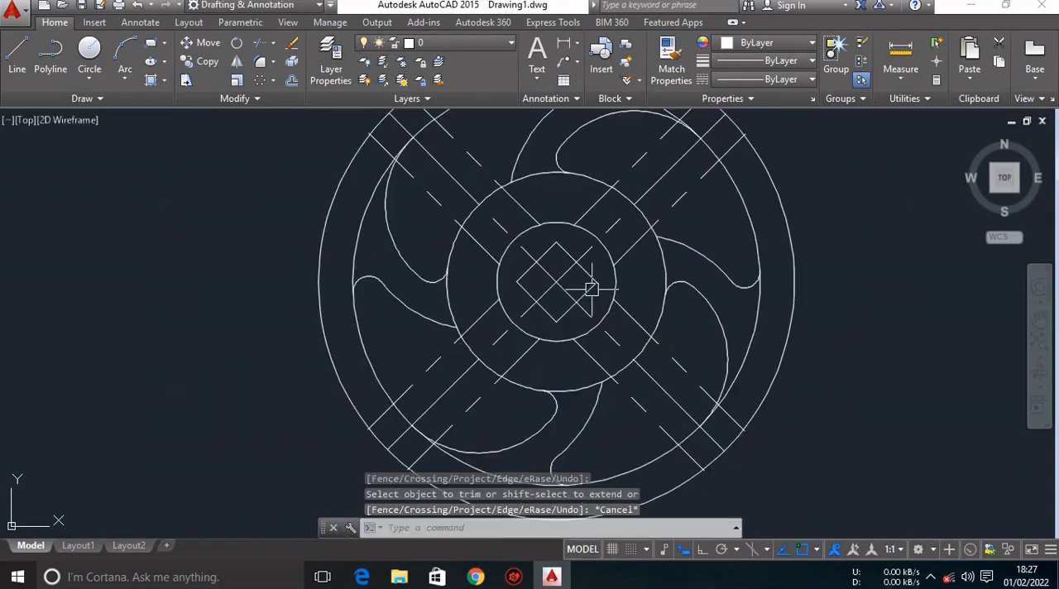
click(617, 262)
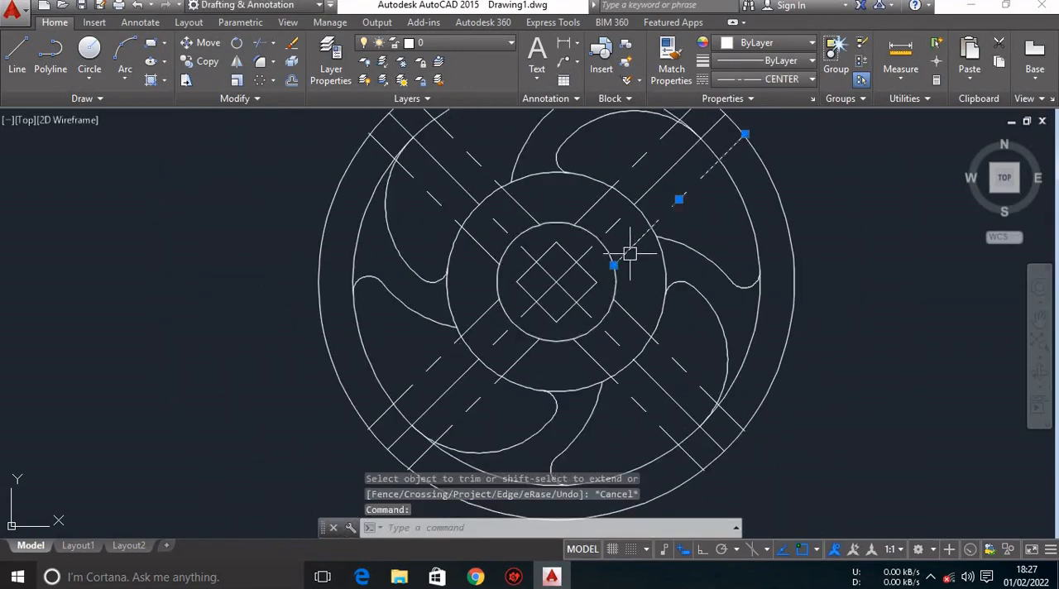
key(Delete)
click(606, 198)
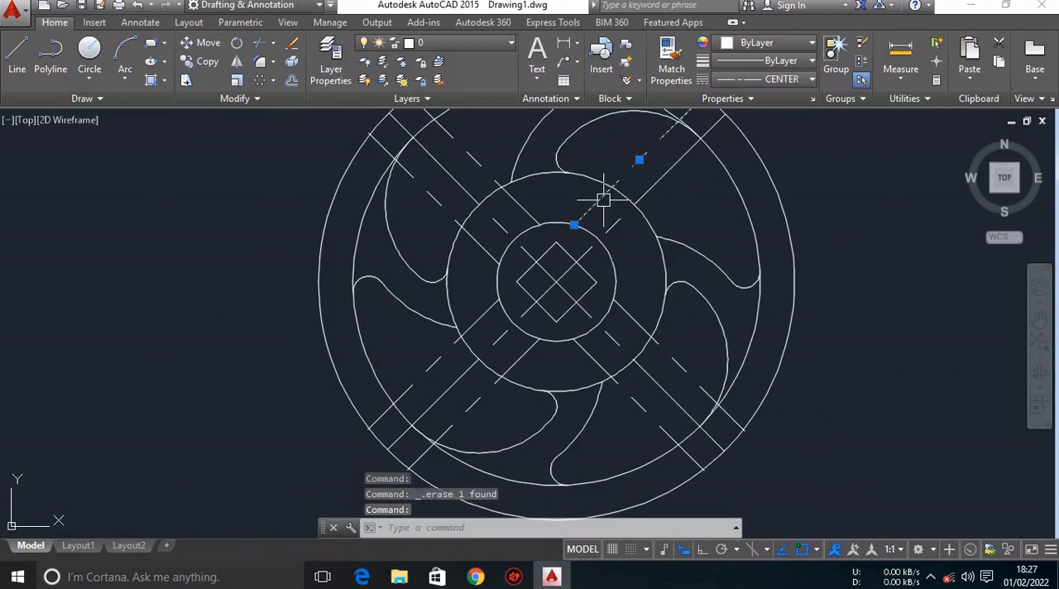
key(Delete)
click(526, 212)
key(Delete)
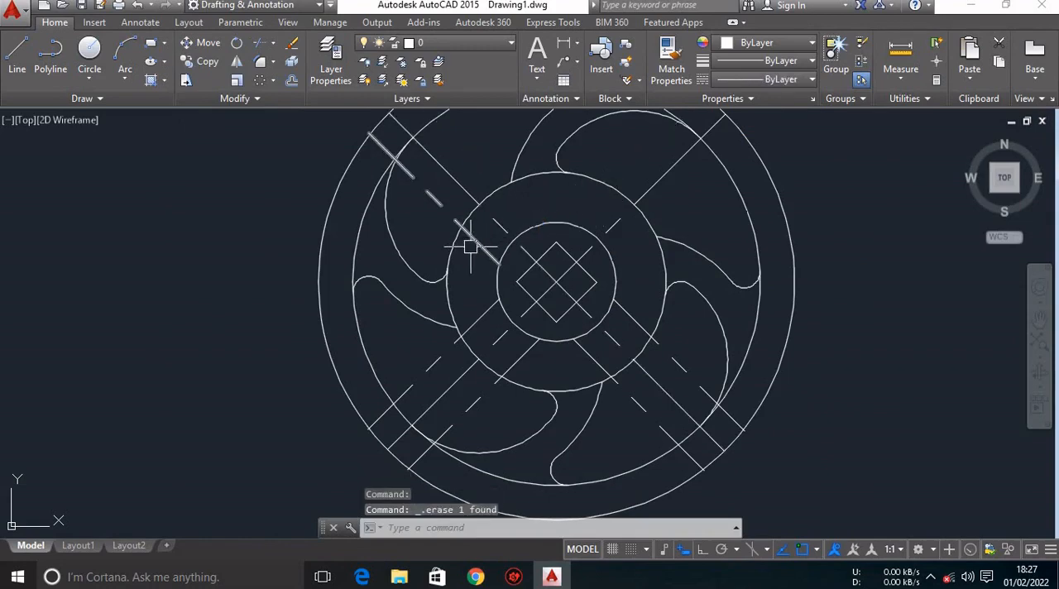
click(472, 245)
key(Delete)
click(534, 342)
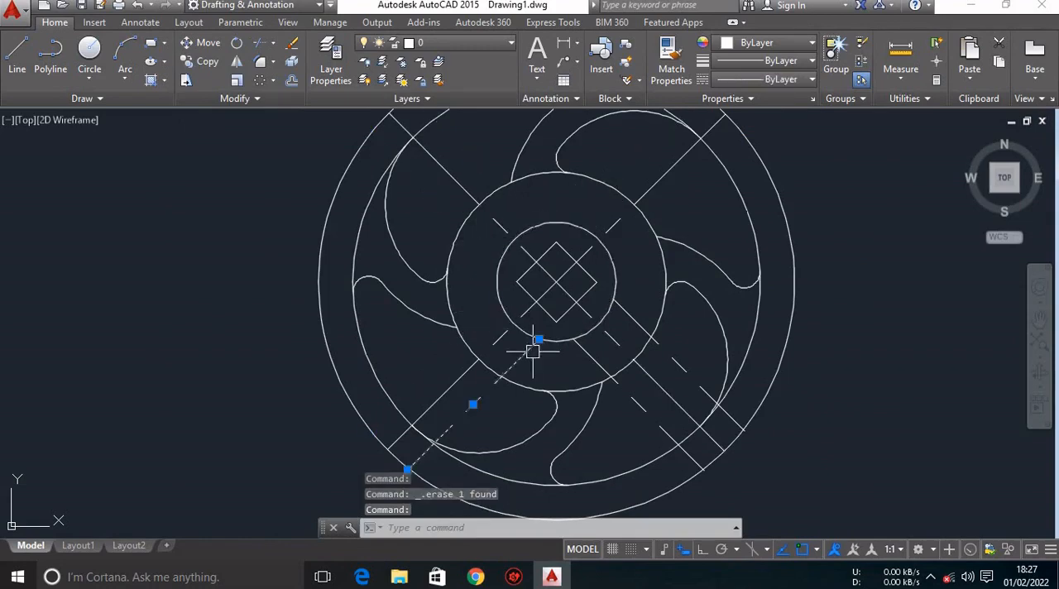
key(Delete)
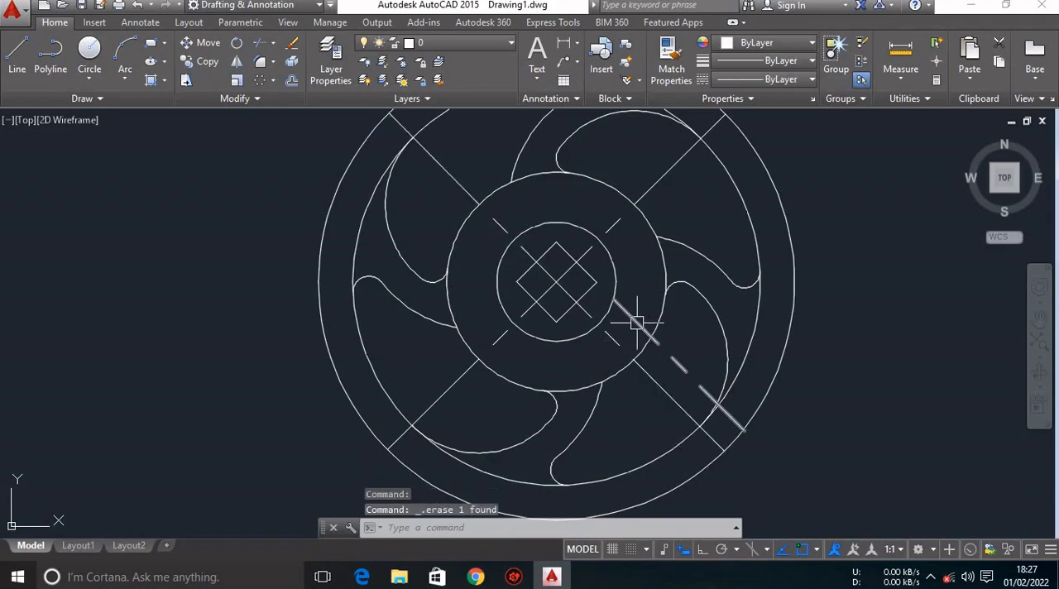
scroll(637, 323, down, 4)
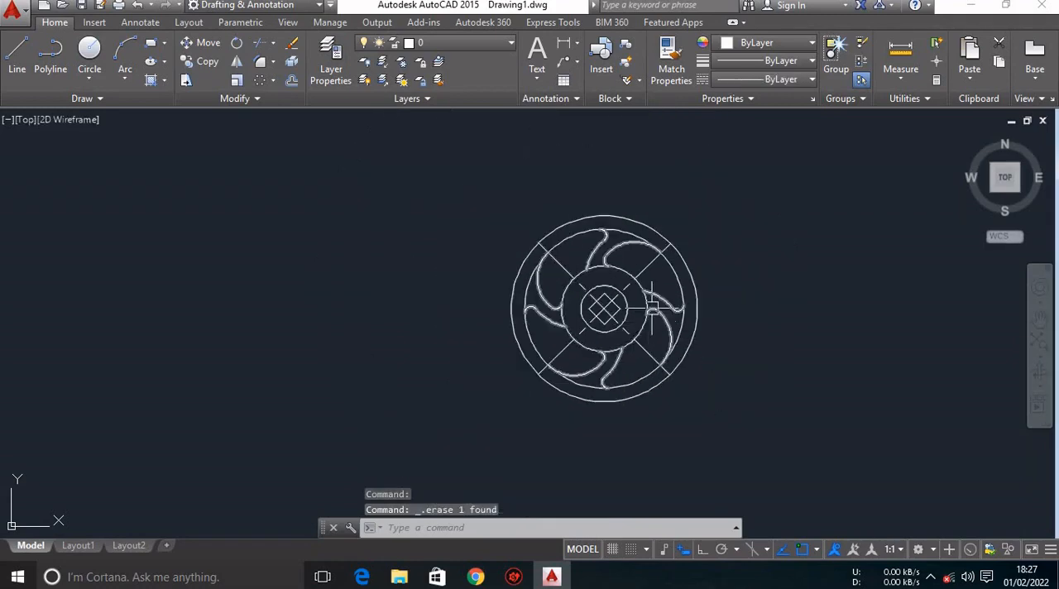
scroll(652, 306, up, 3)
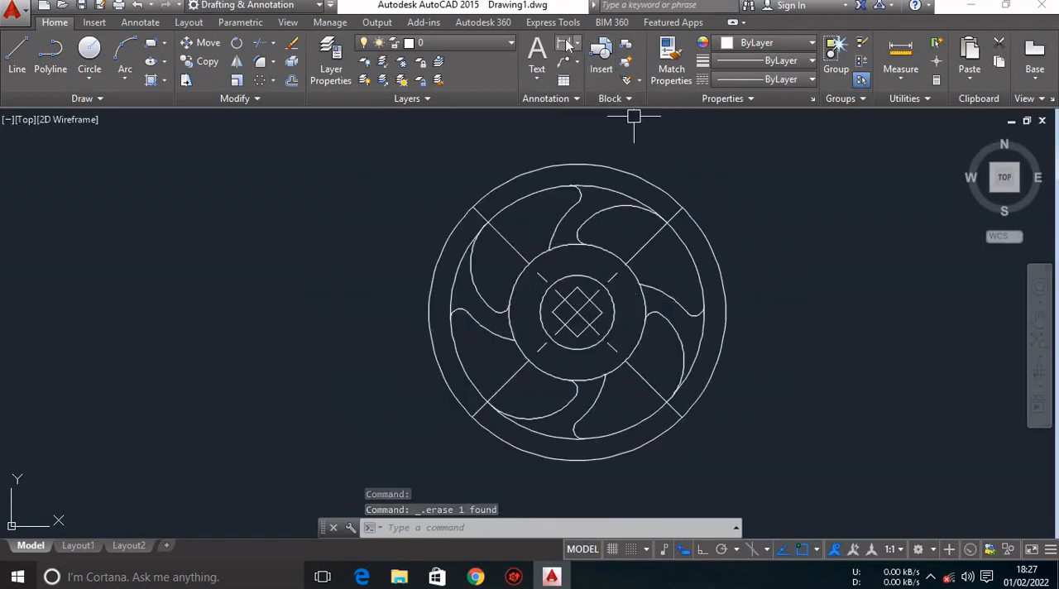
text(dli)
key(Return)
scroll(540, 323, up, 3)
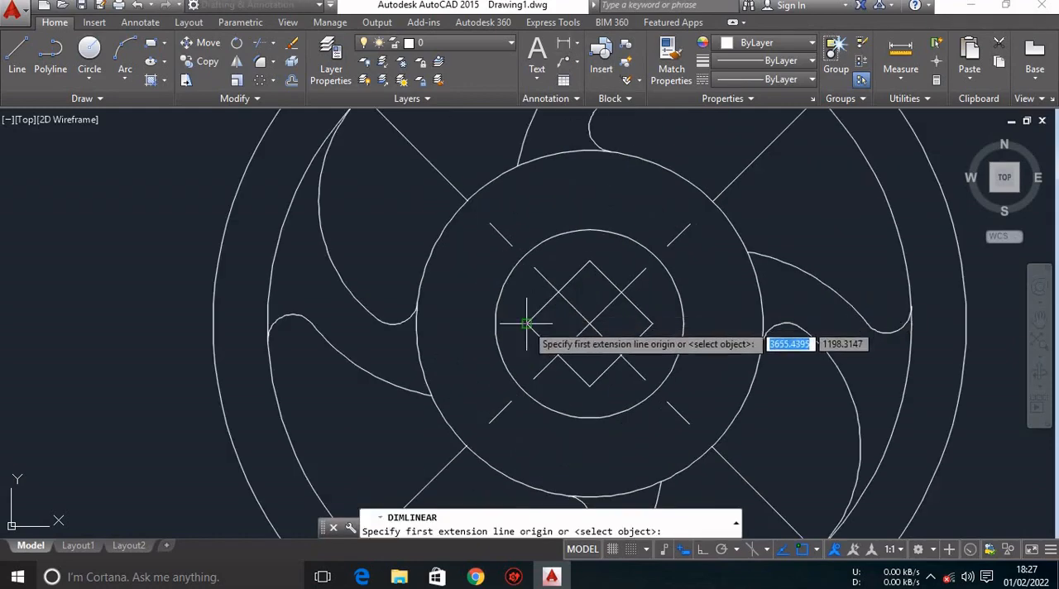
click(527, 324)
click(587, 262)
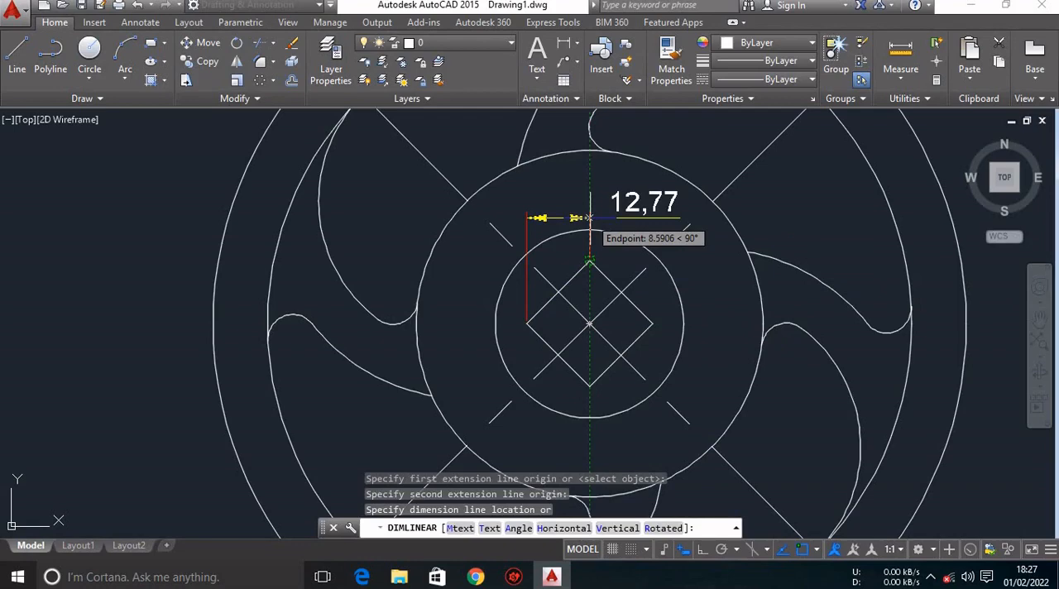
key(F8)
key(Escape)
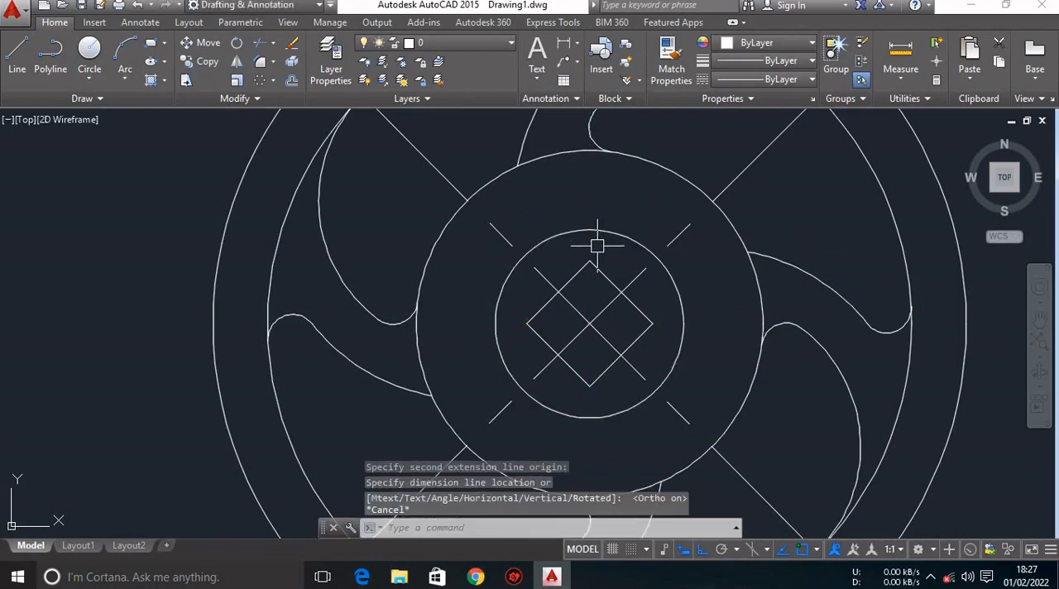
click(562, 48)
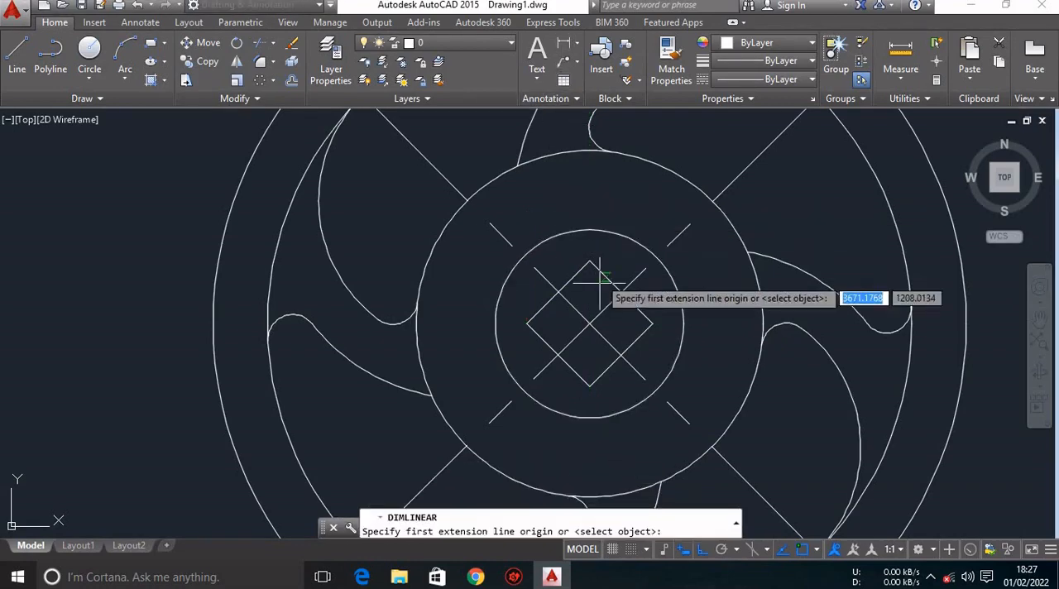
Add an aligned dimension to the upper-left side of the central square, placed just outside that side.
click(577, 47)
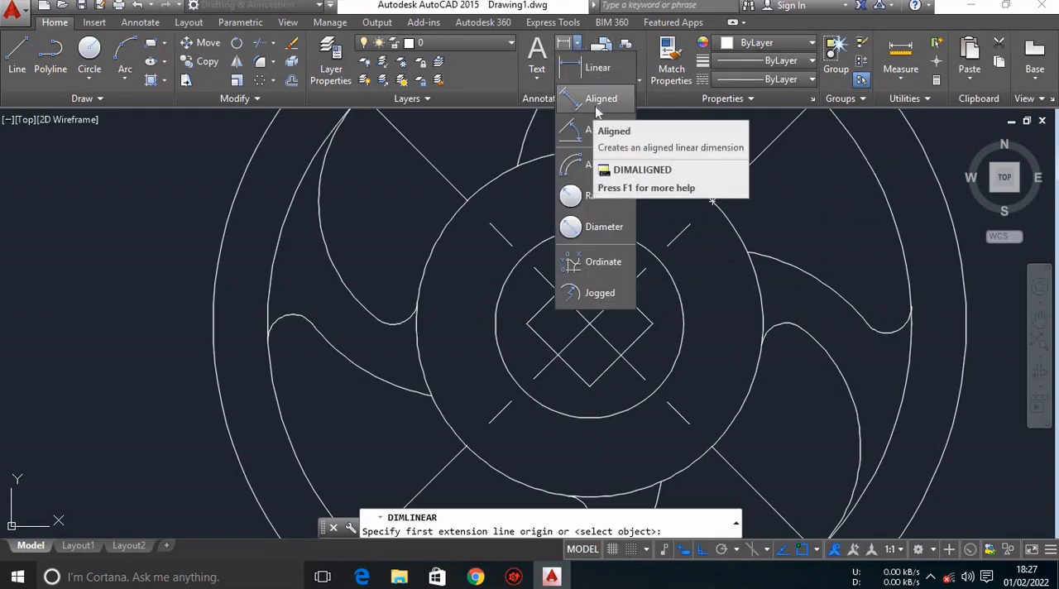
click(594, 111)
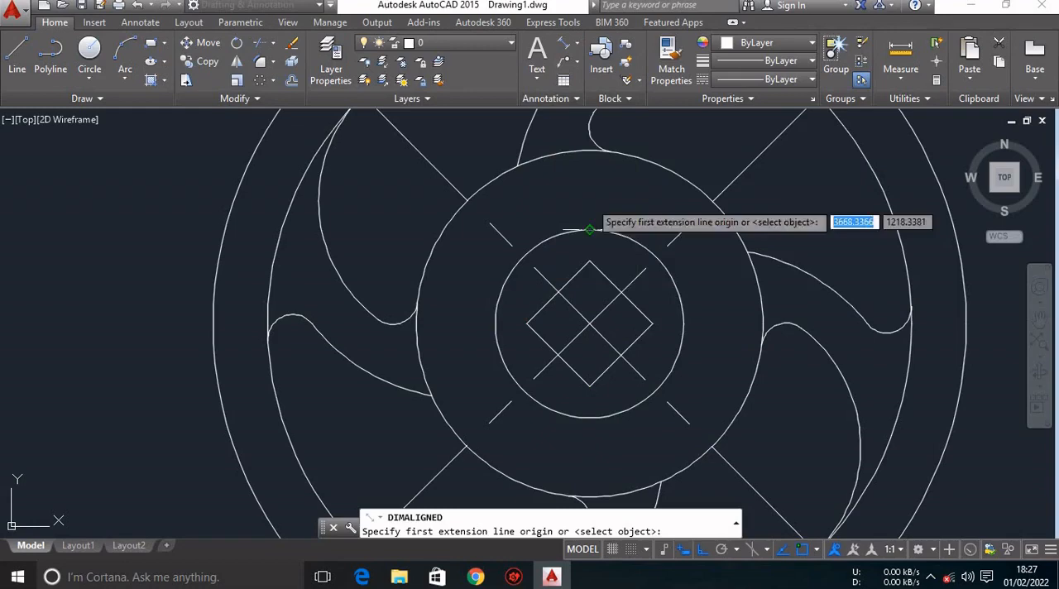
click(526, 323)
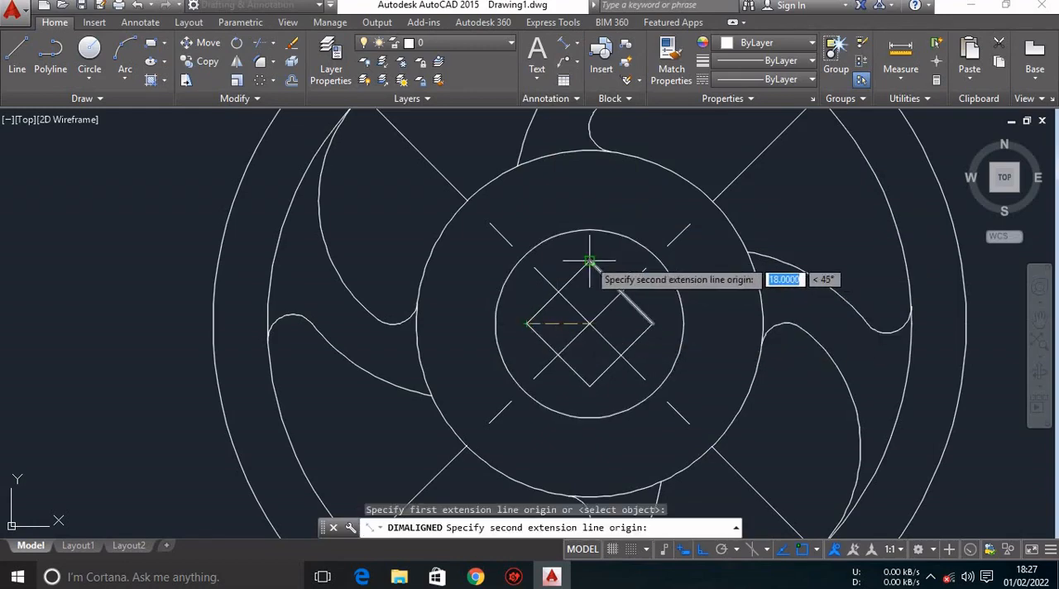
click(589, 262)
click(566, 254)
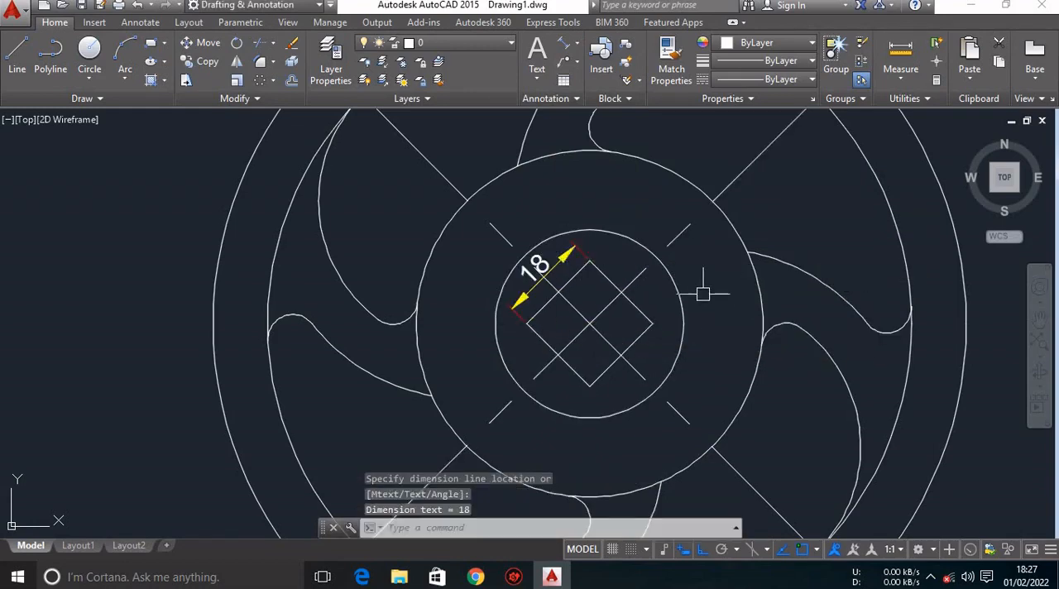
scroll(497, 273, down, 5)
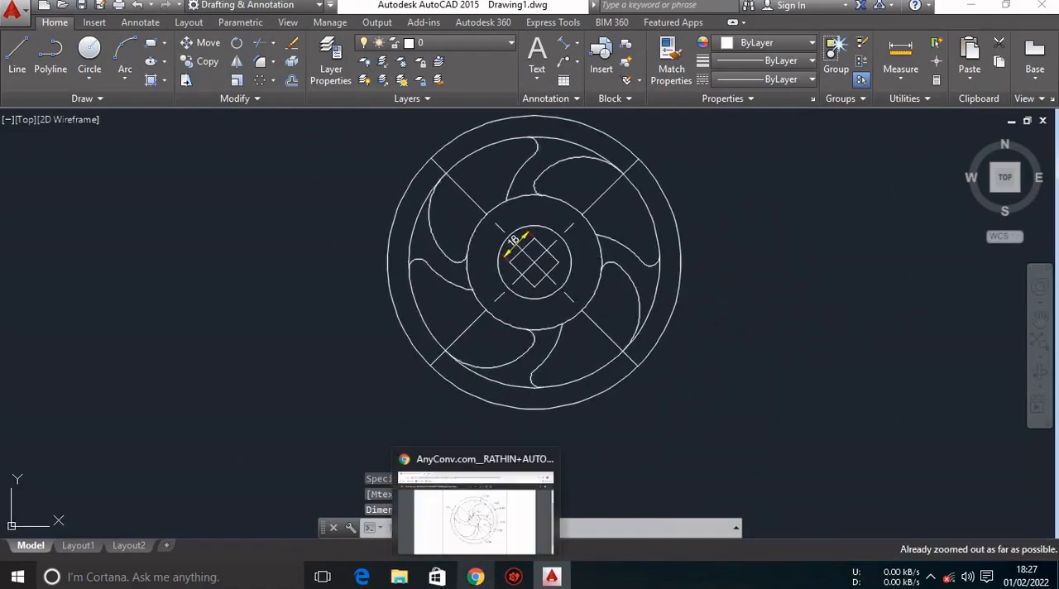
Check the reference PDF in Chrome and, back in AutoCAD, add a diameter dimension to the right-hand spoke's large lower arc, placed outside the wheel.
click(476, 577)
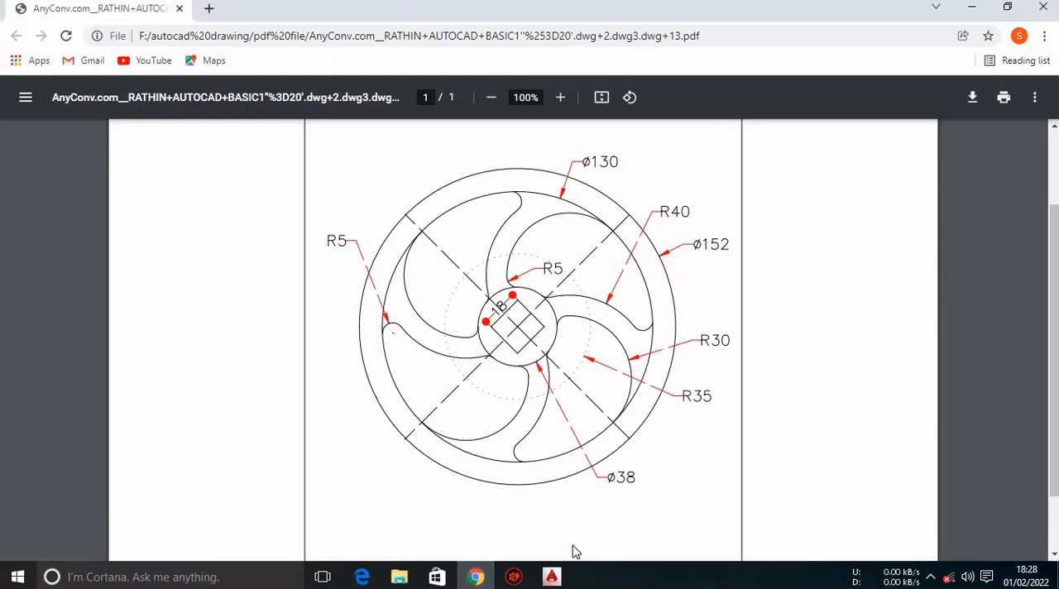
click(551, 576)
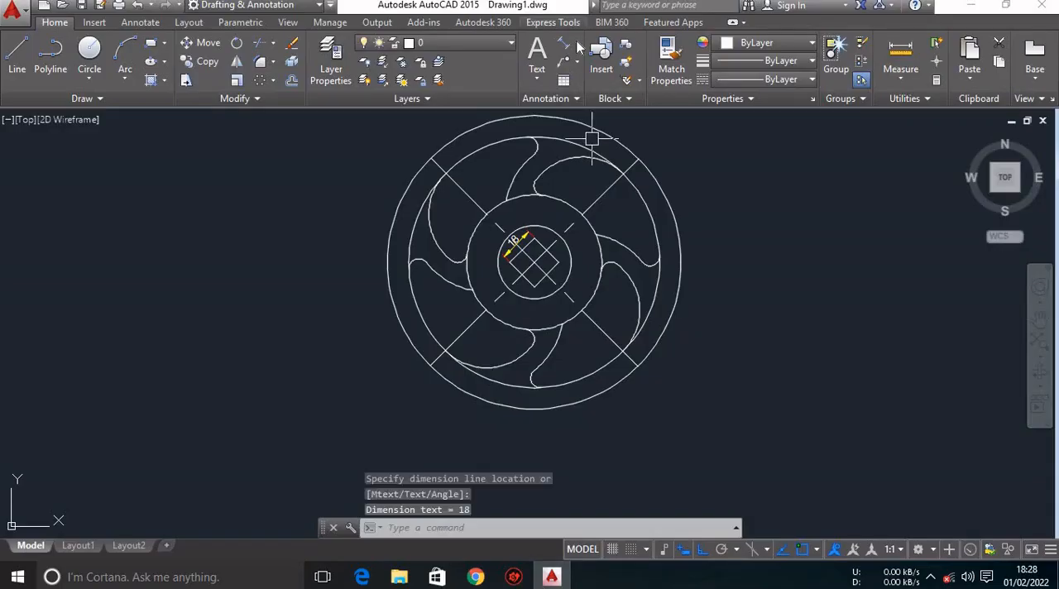
click(577, 44)
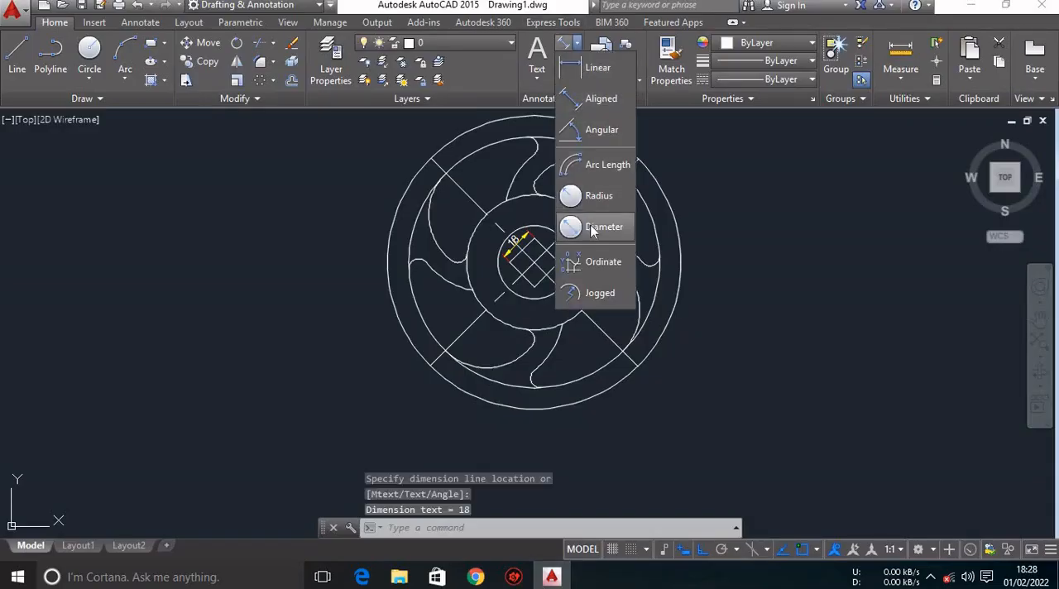
click(592, 228)
click(638, 300)
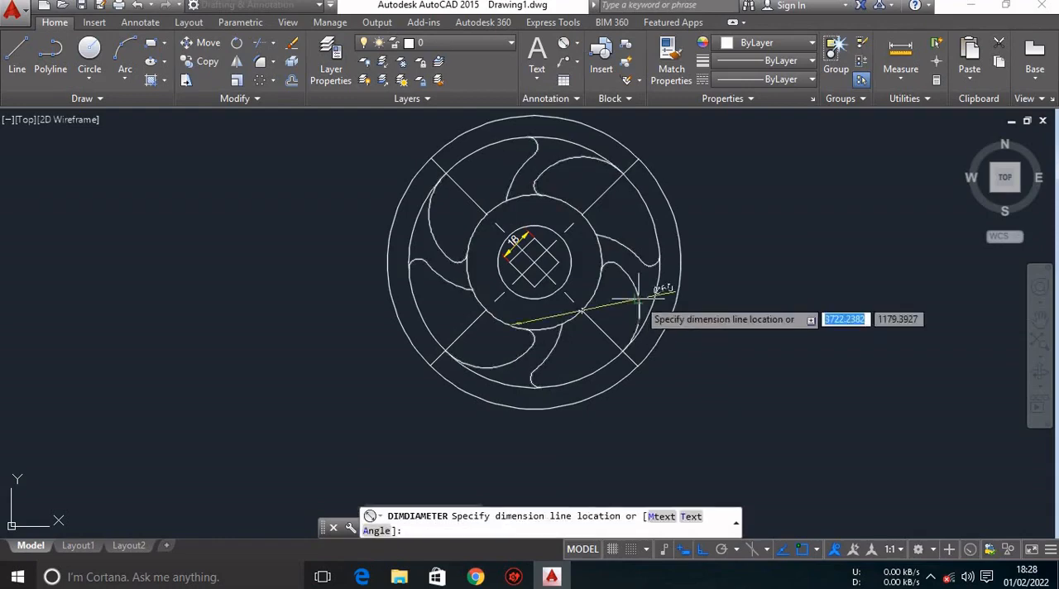
click(789, 246)
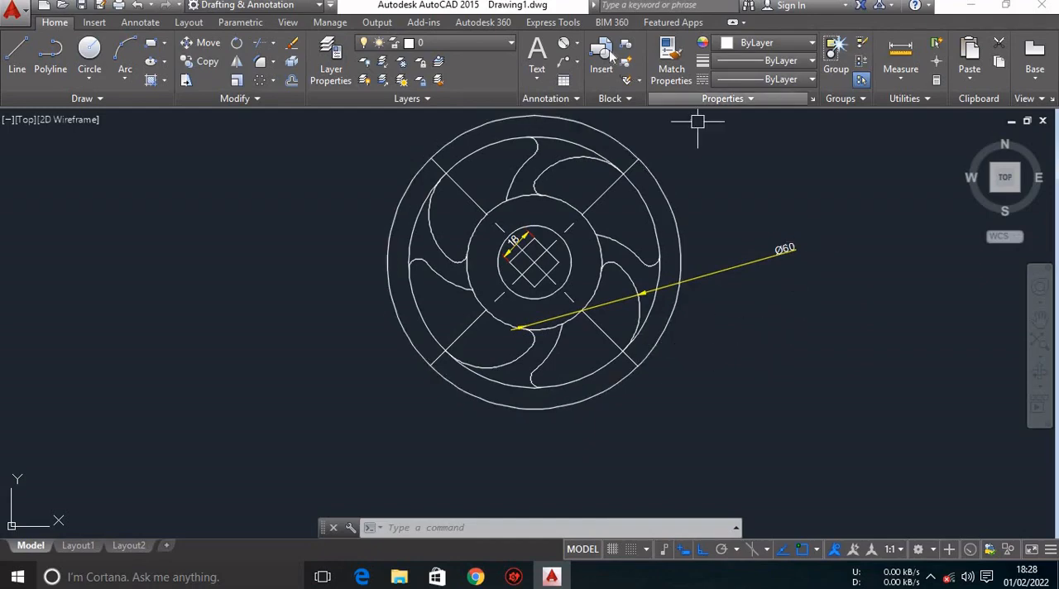
Add a radius dimension to the same large spoke arc, placed outside the wheel just below its diameter dimension.
click(579, 44)
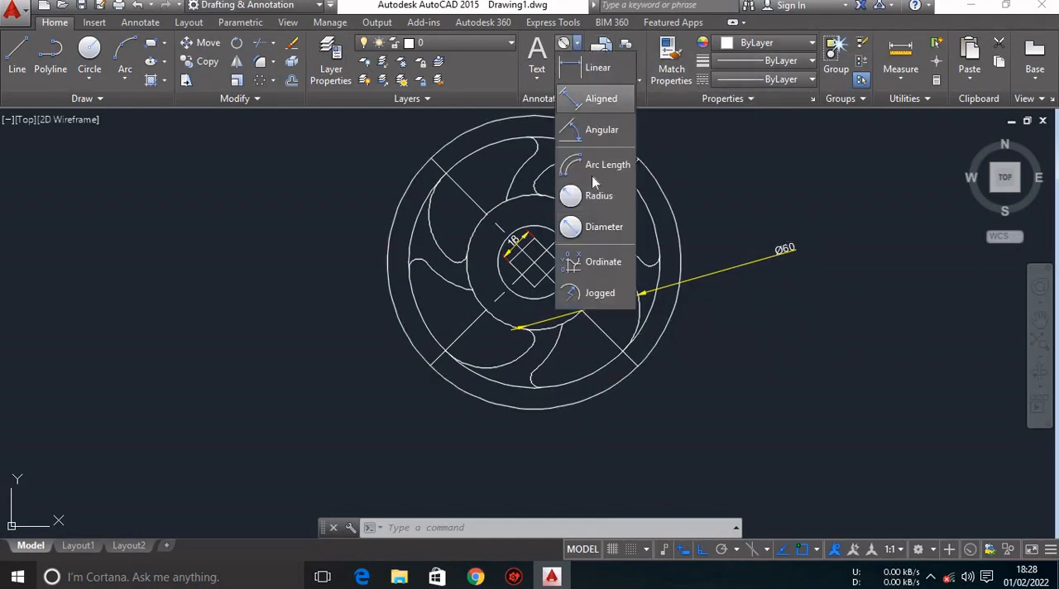
click(599, 196)
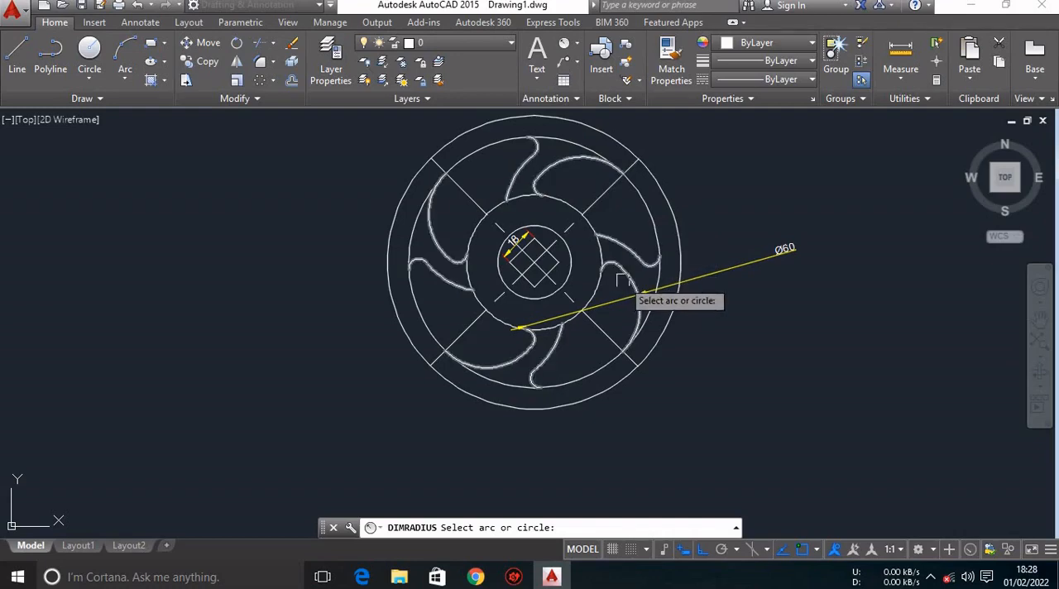
click(584, 311)
click(787, 276)
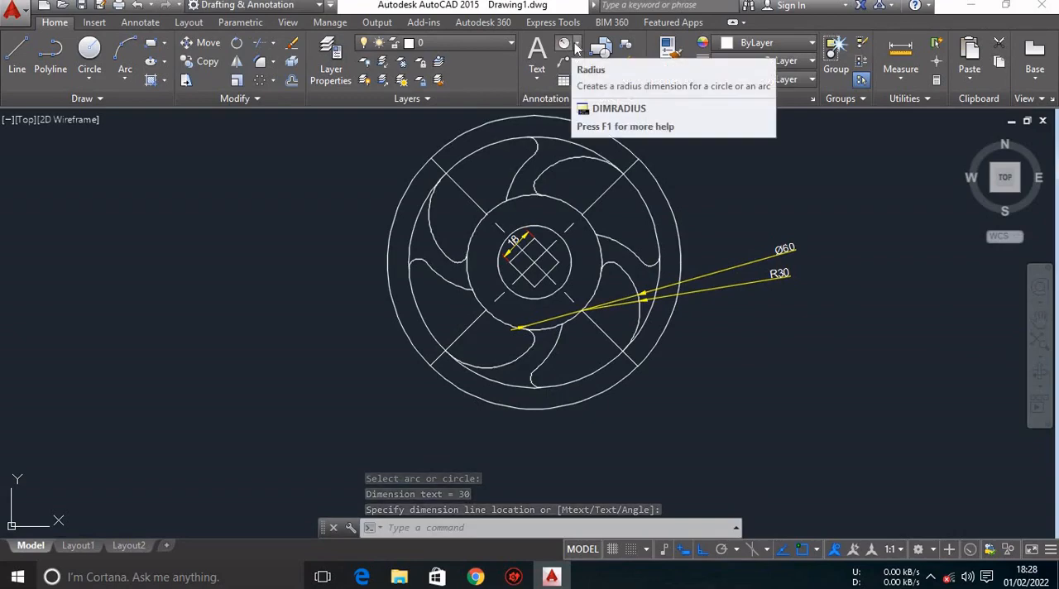
Add a diameter dimension to the circle where the spokes' inner ends meet, with its text outside the wheel on the left.
click(578, 45)
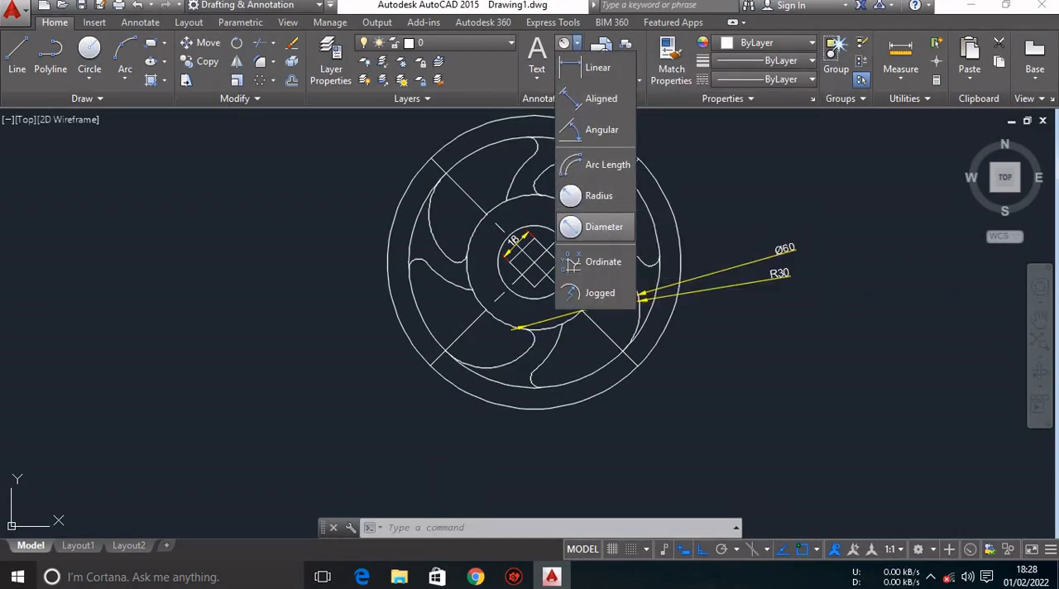
click(594, 227)
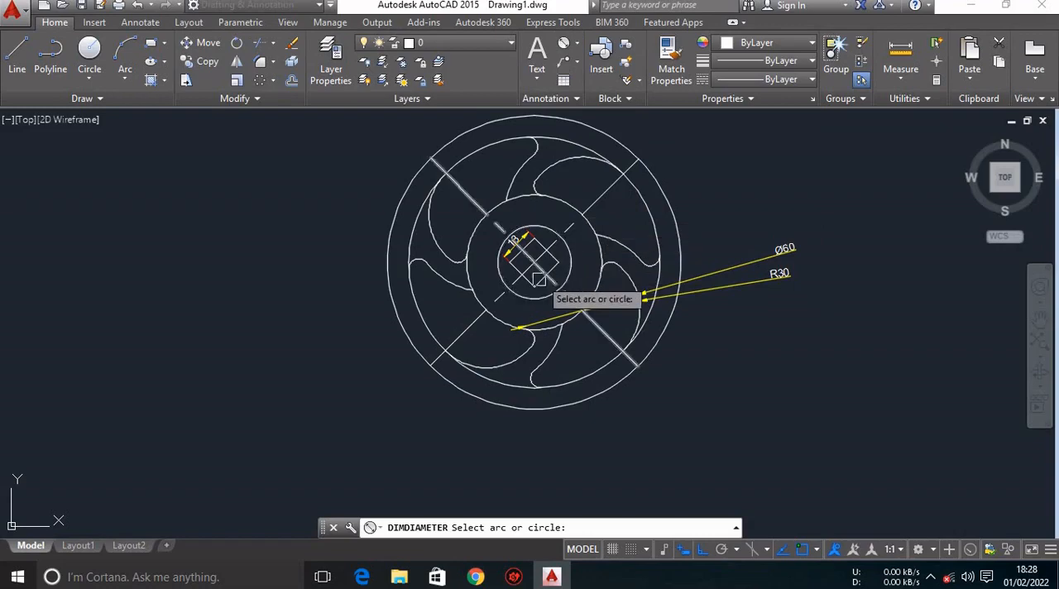
click(476, 227)
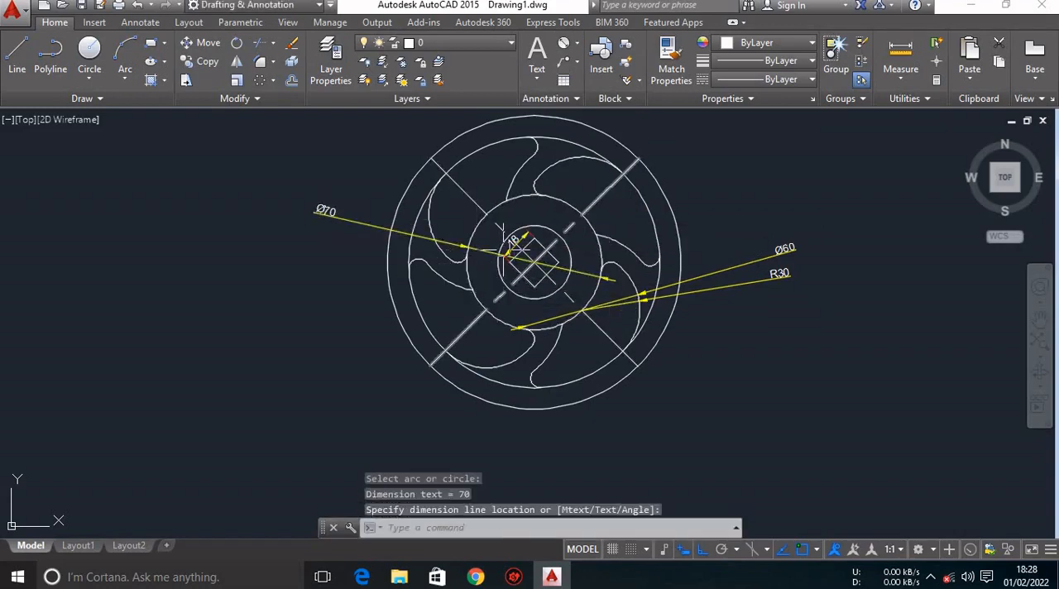
scroll(501, 256, down, 3)
scroll(499, 300, up, 3)
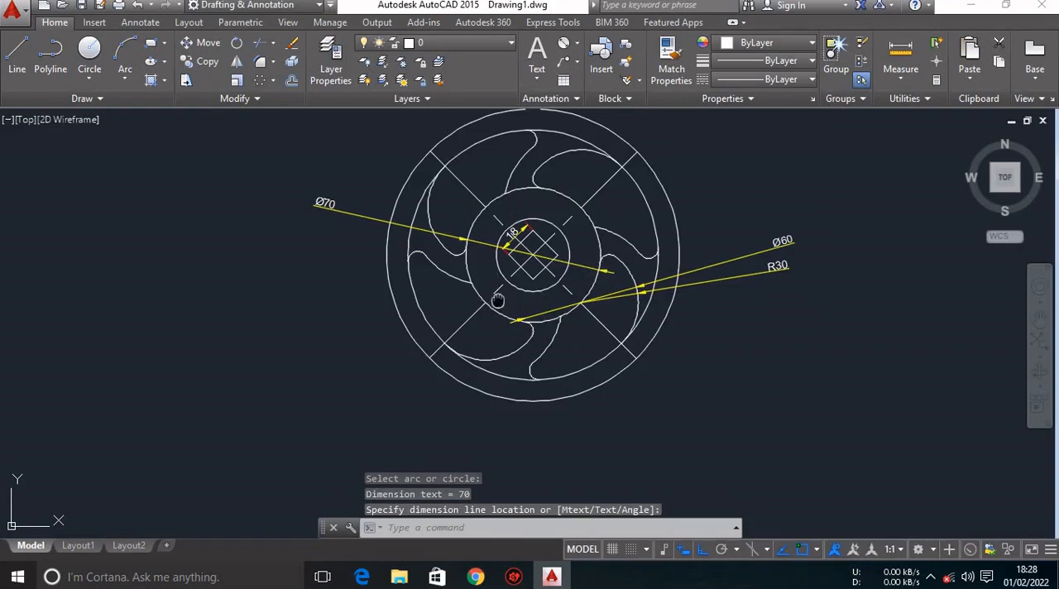
middle_drag(498, 300, 474, 341)
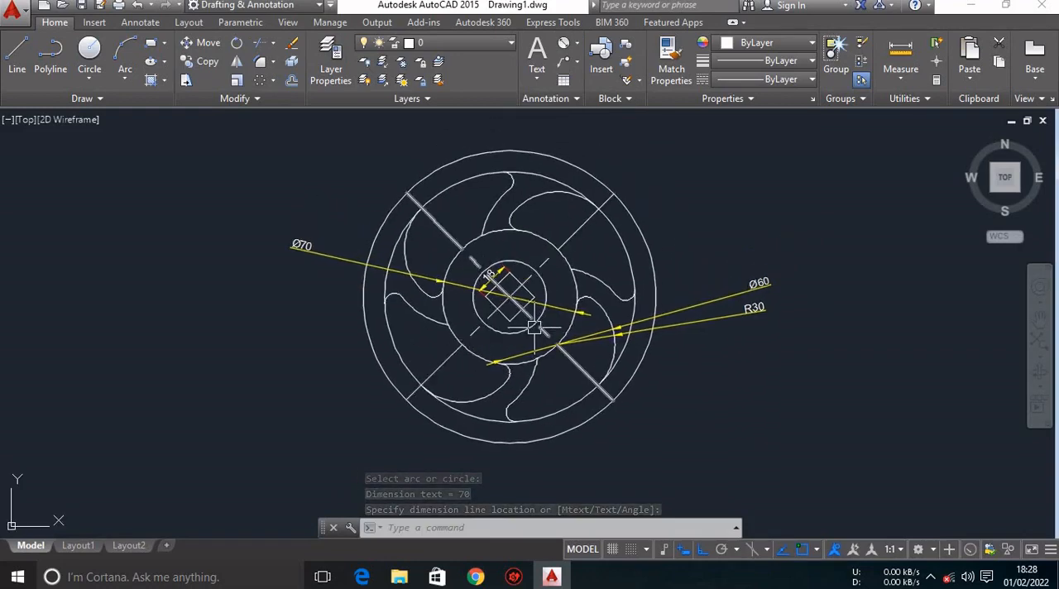